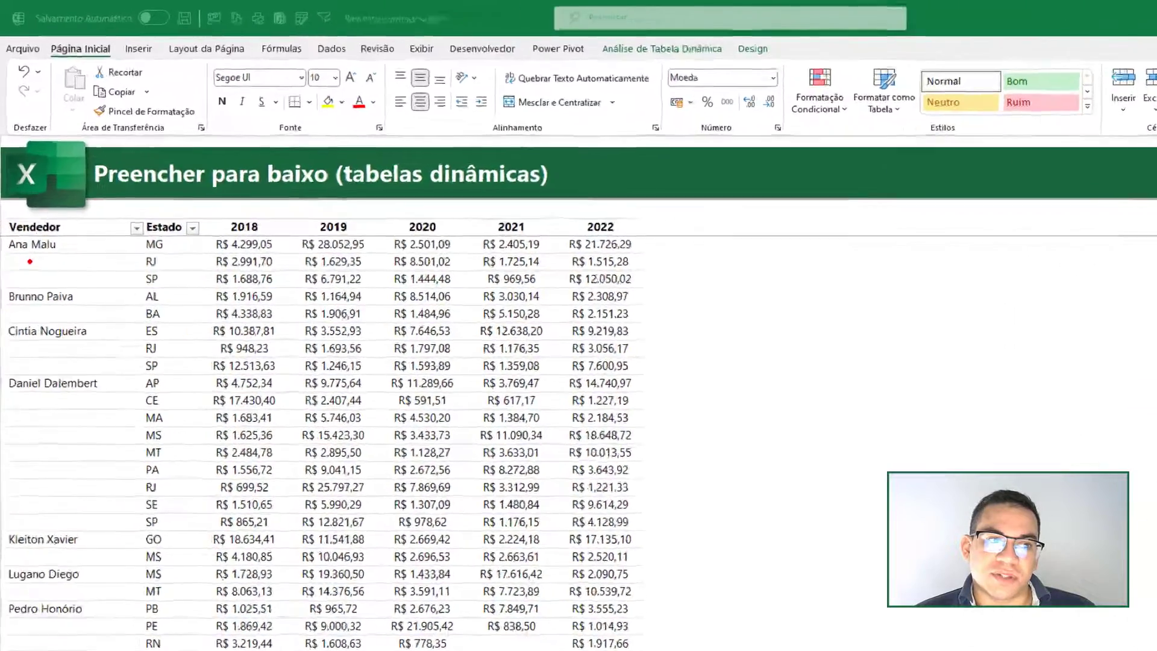
- Examine the blank cells beneath the salesperson names in the Vendedor column of the Caso 01 pivot table
mouse_move(24, 209)
mouse_down()
mouse_move(36, 209)
mouse_move(33, 223)
mouse_up()
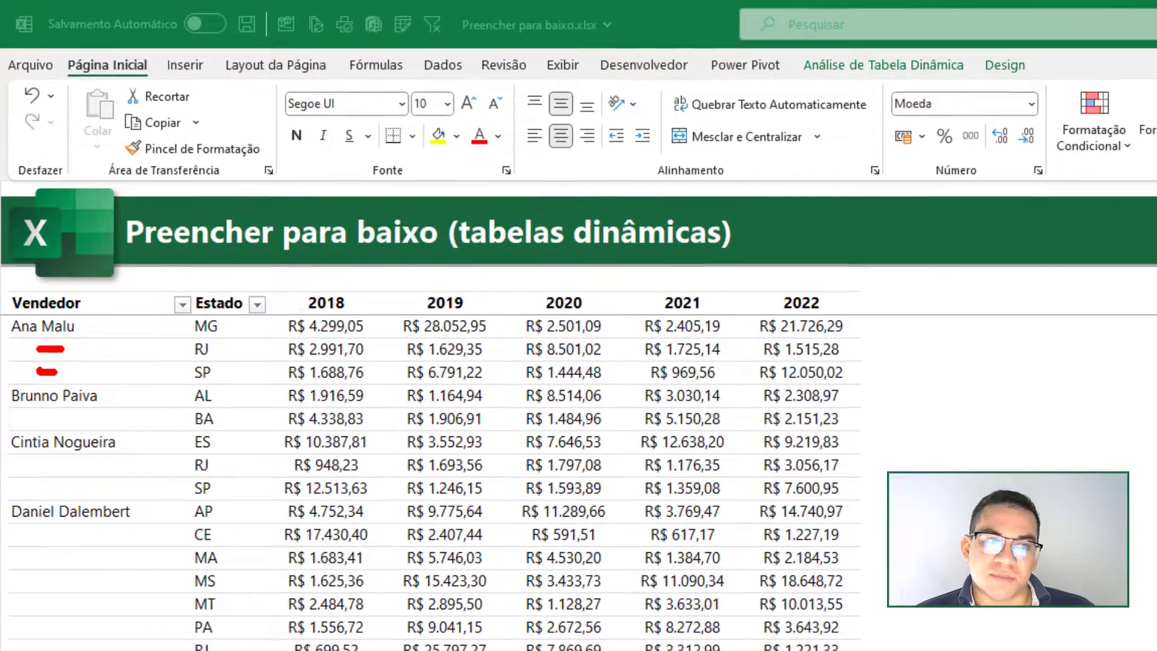
drag(54, 372, 60, 372)
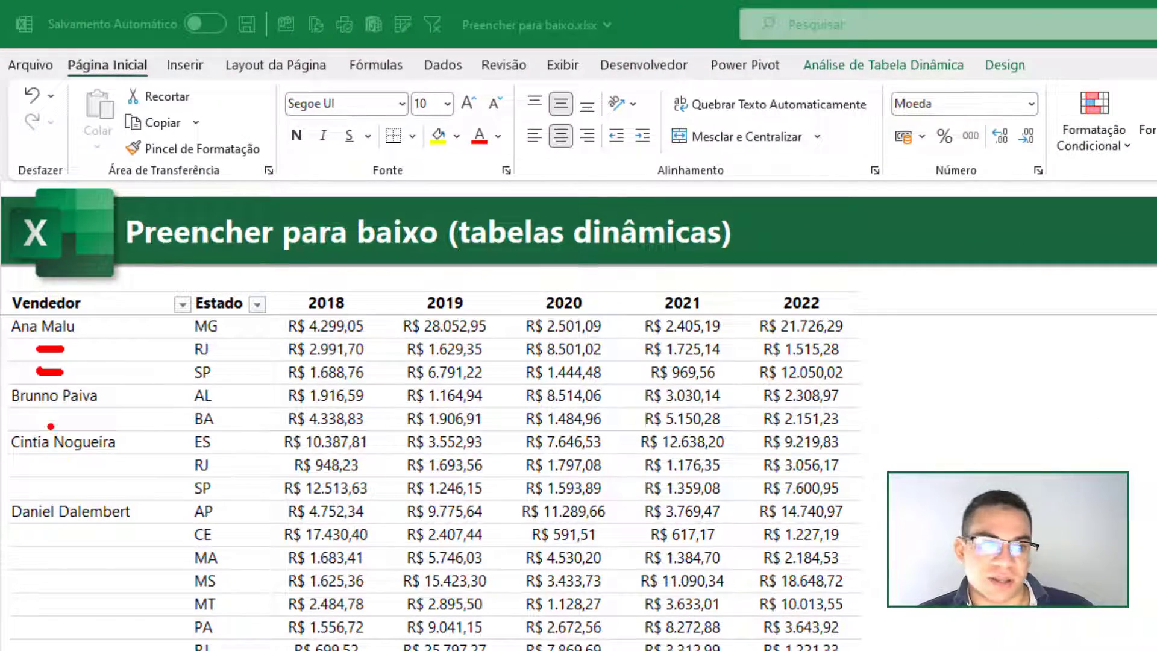
drag(48, 417, 83, 415)
drag(53, 461, 103, 463)
drag(66, 478, 108, 479)
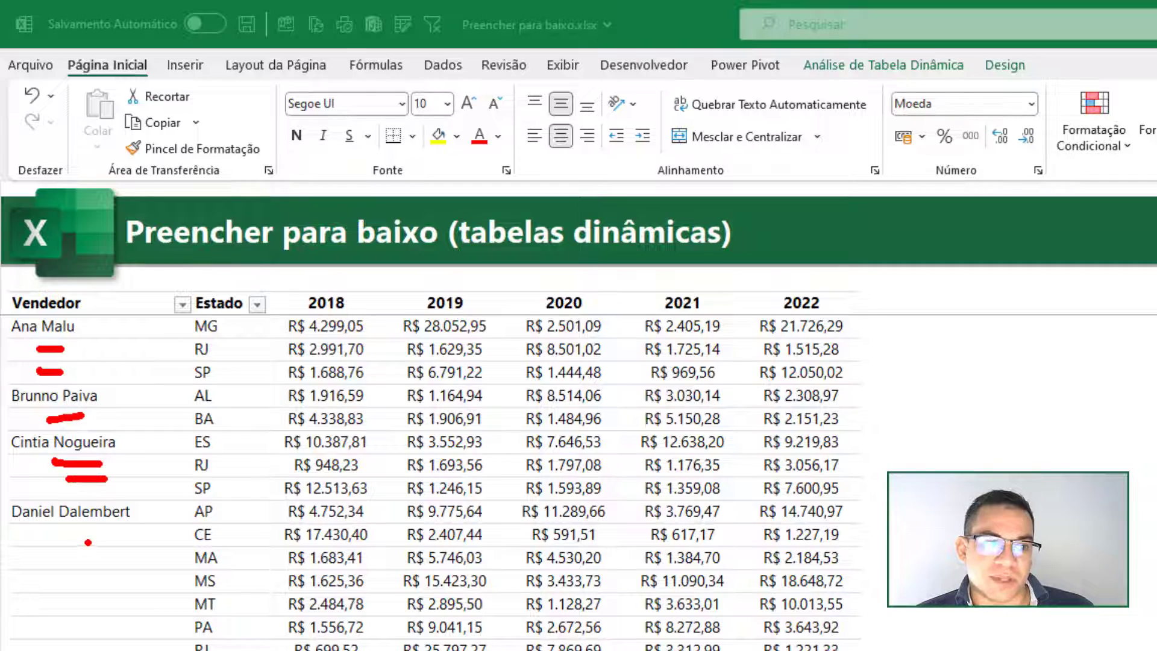
drag(74, 609, 82, 538)
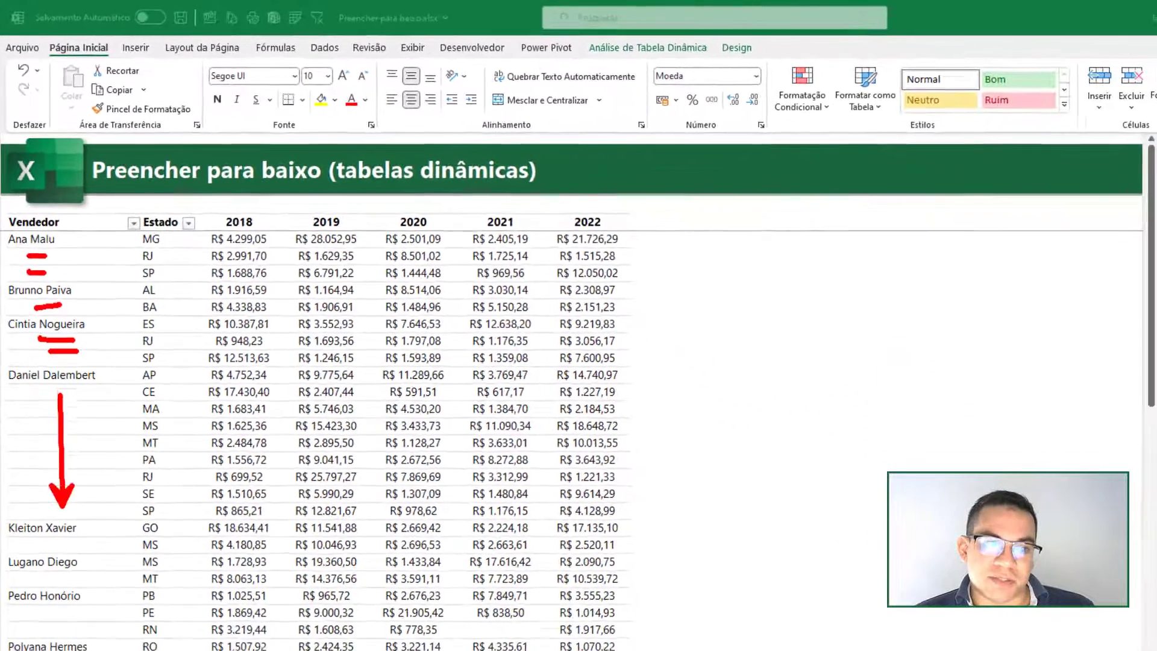
drag(60, 395, 62, 388)
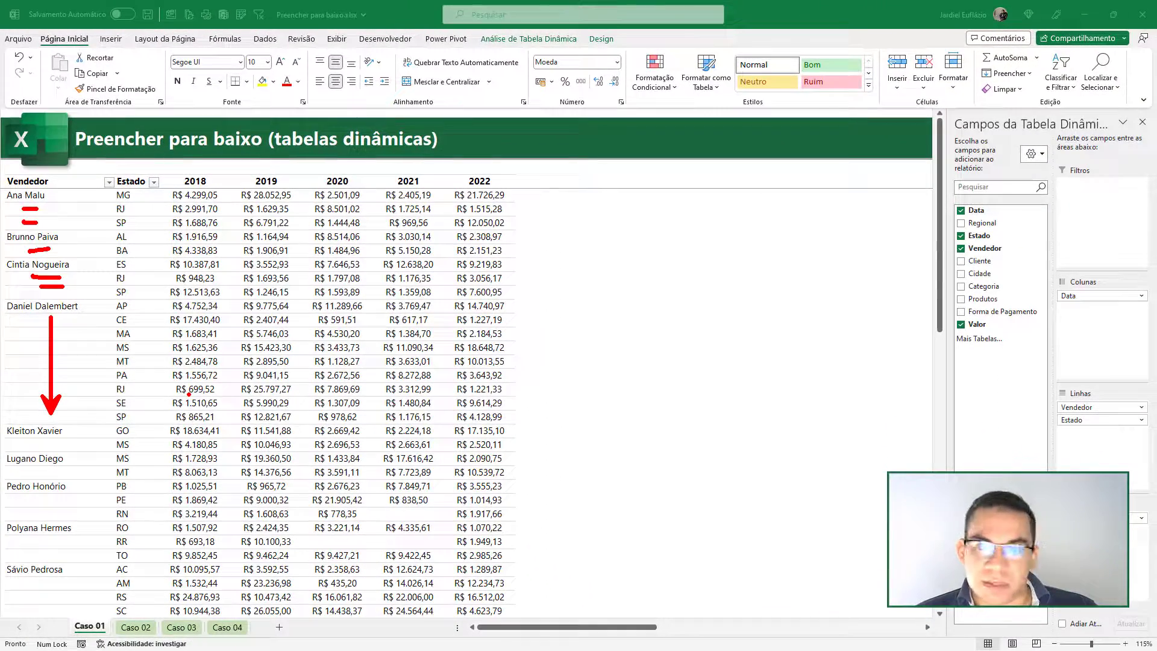
key(Escape)
- Look through the Caso 02, Caso 03 and Caso 04 sheets, then return to the Caso 01 sheet
click(138, 627)
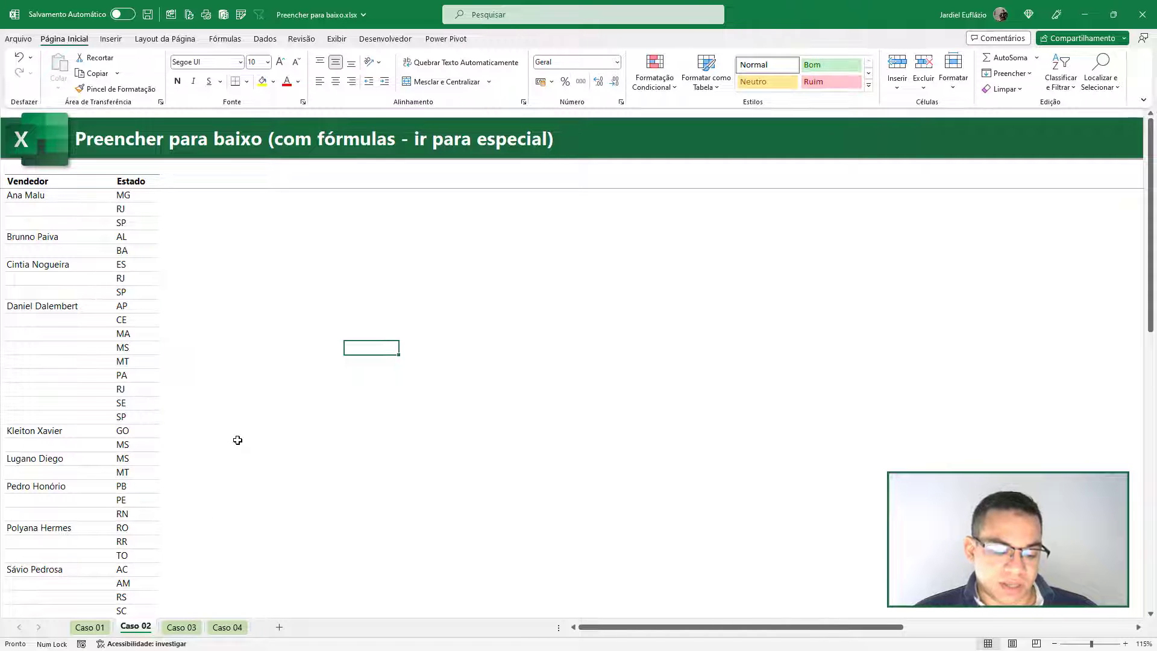
key(ctrl+2)
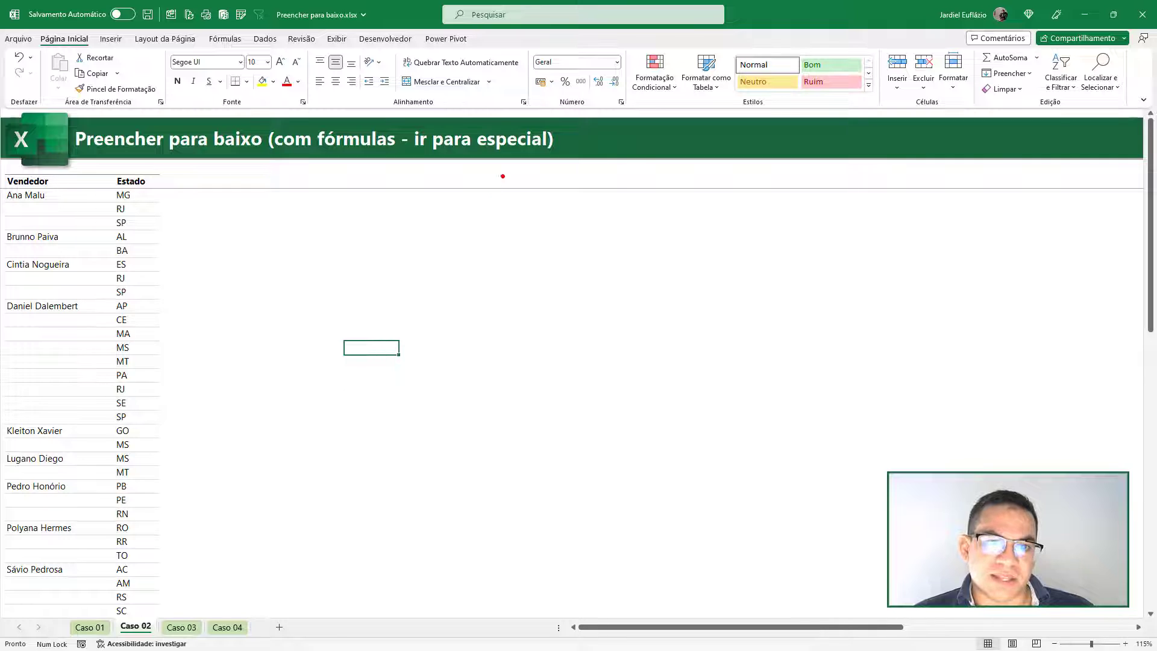
drag(507, 156, 507, 233)
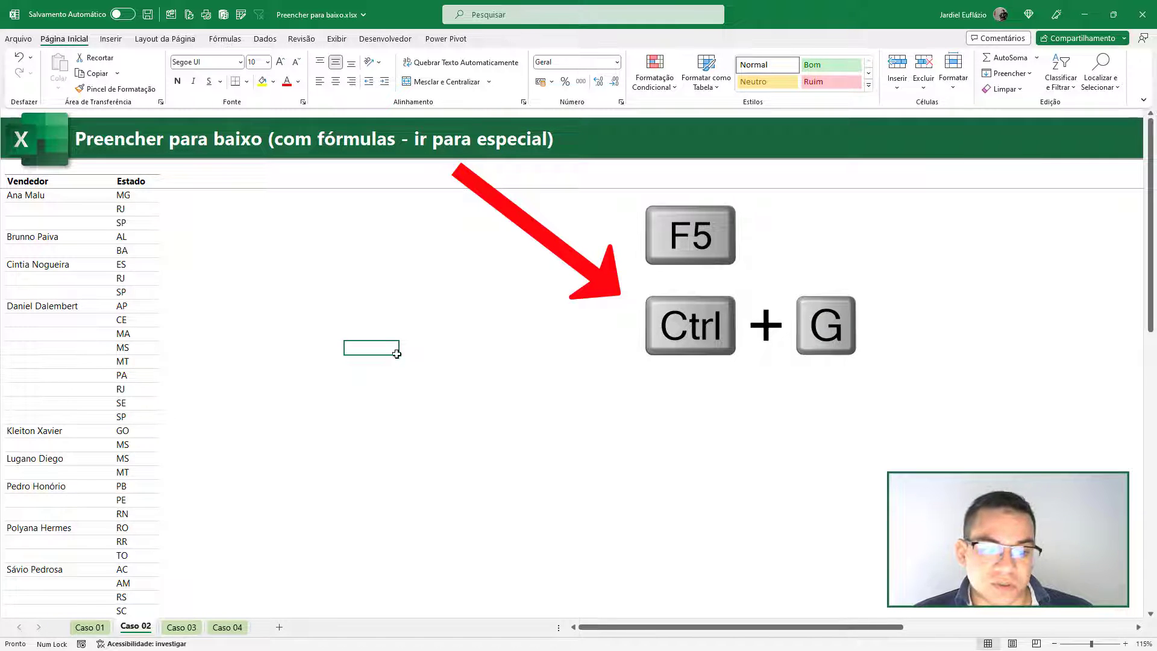
click(181, 628)
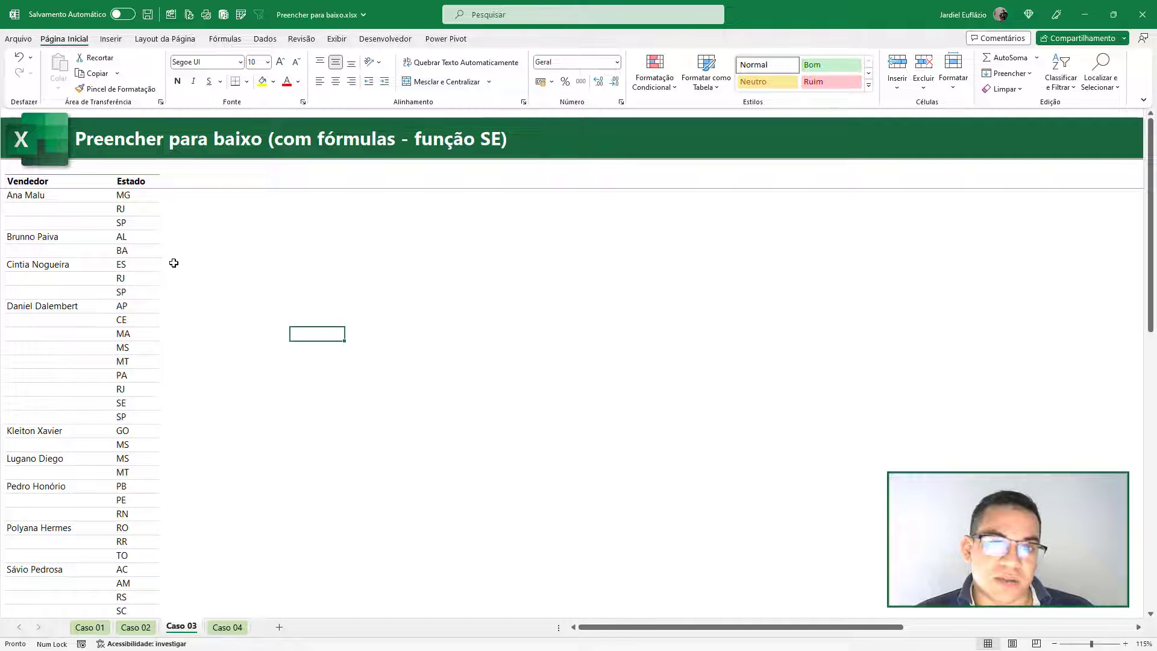
click(228, 627)
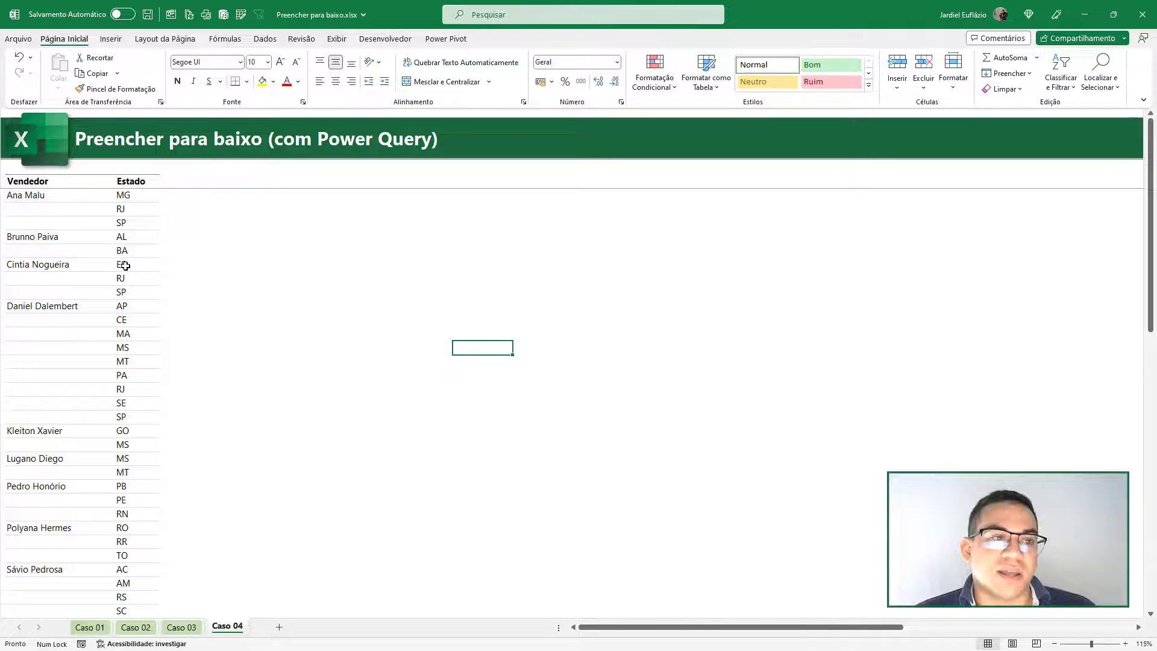
click(90, 628)
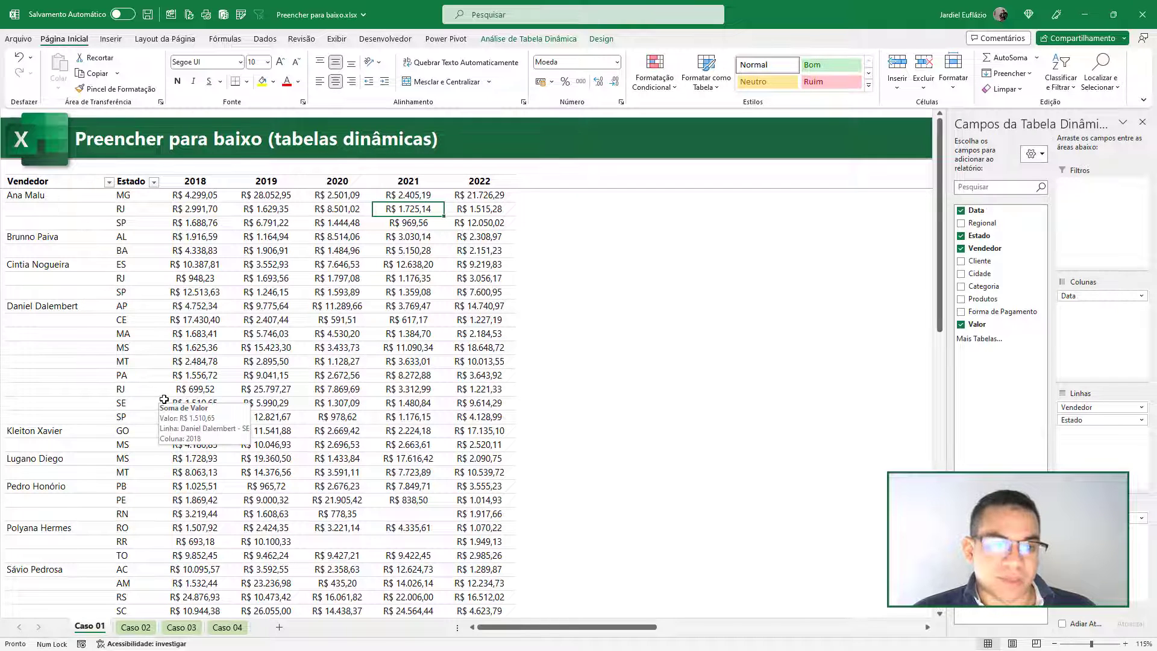
drag(407, 159, 403, 329)
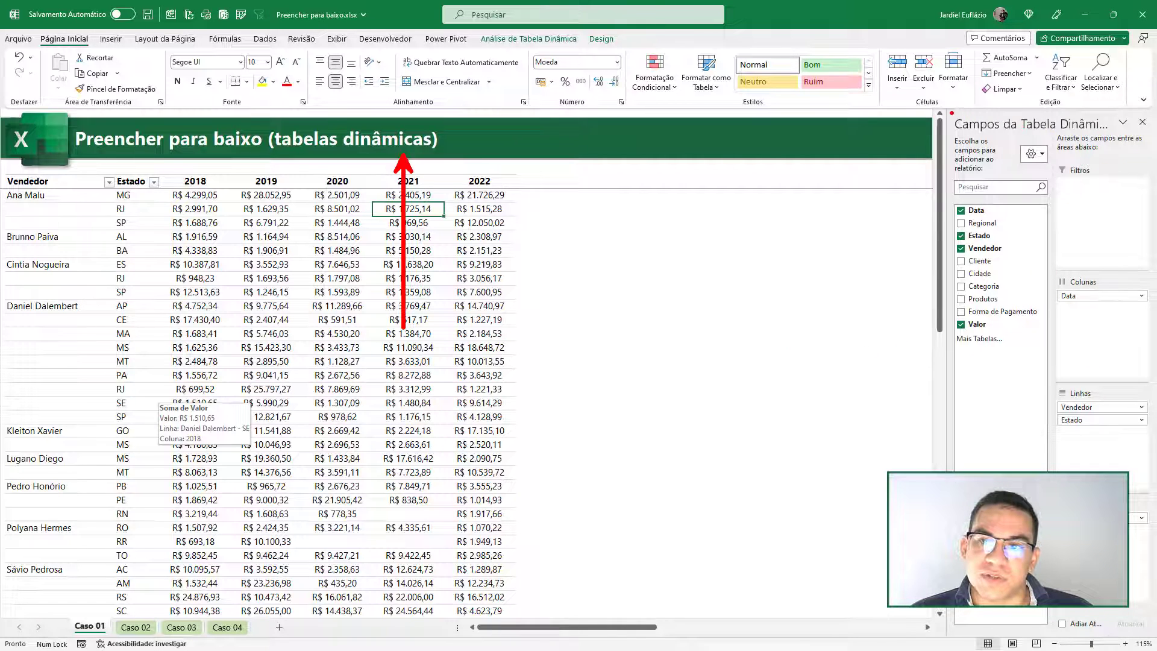
mouse_move(952, 112)
mouse_down()
mouse_move(1061, 182)
mouse_move(1152, 625)
mouse_up()
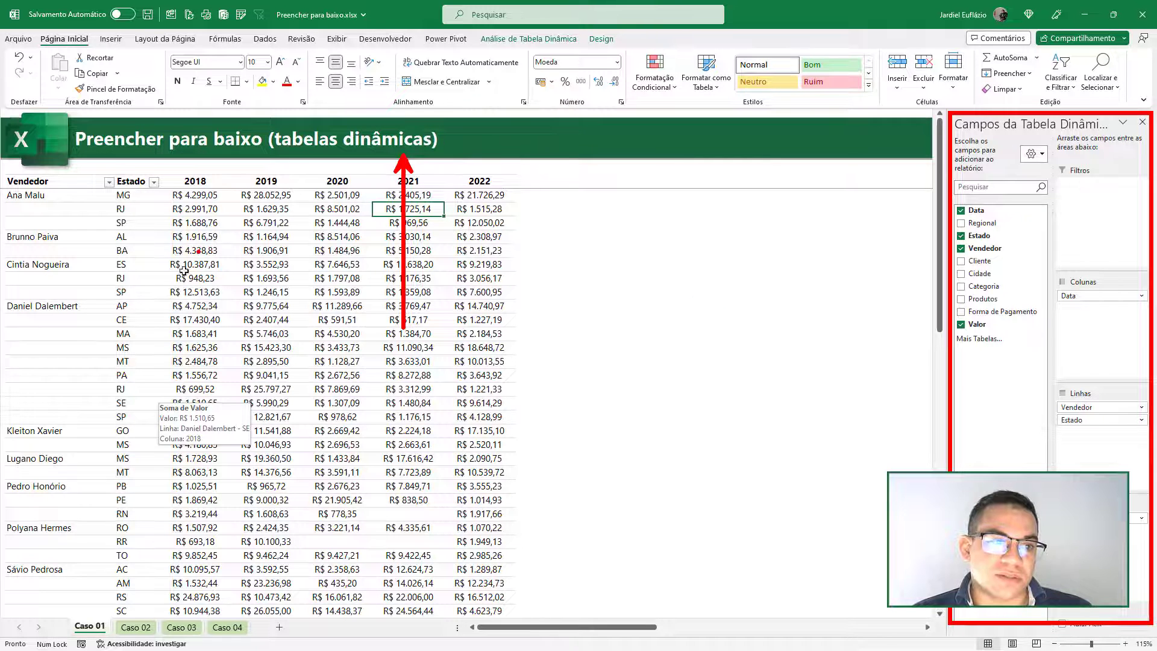
key(Escape)
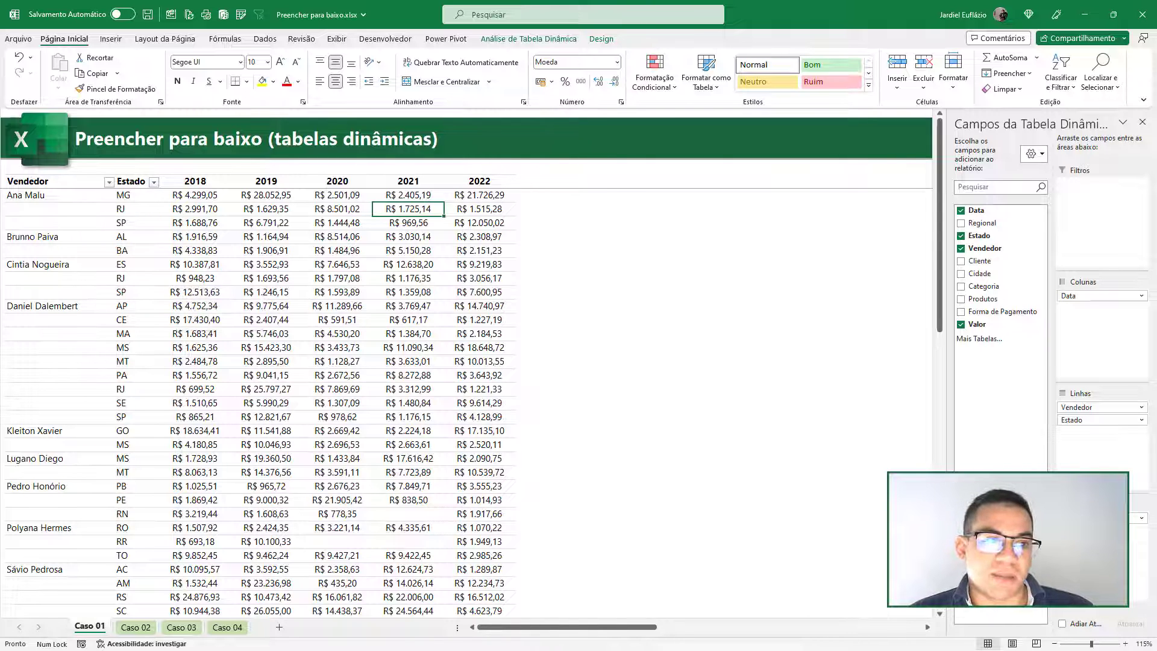
- Set the report layout of the Caso 01 pivot table to repeat all item labels
click(97, 208)
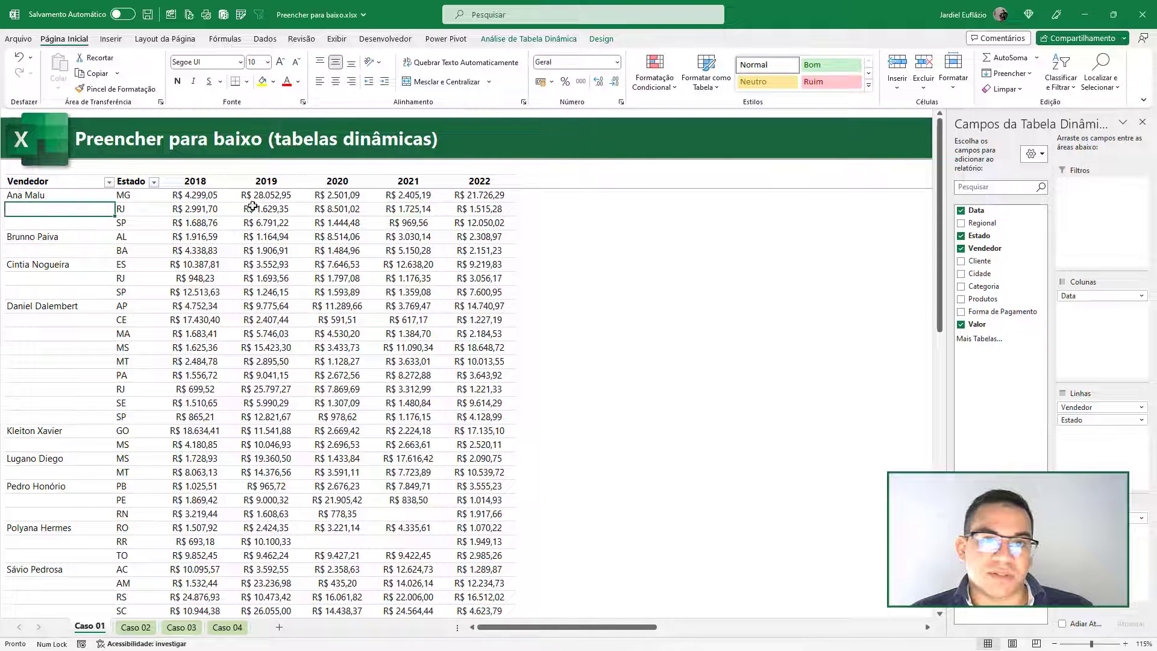
click(600, 40)
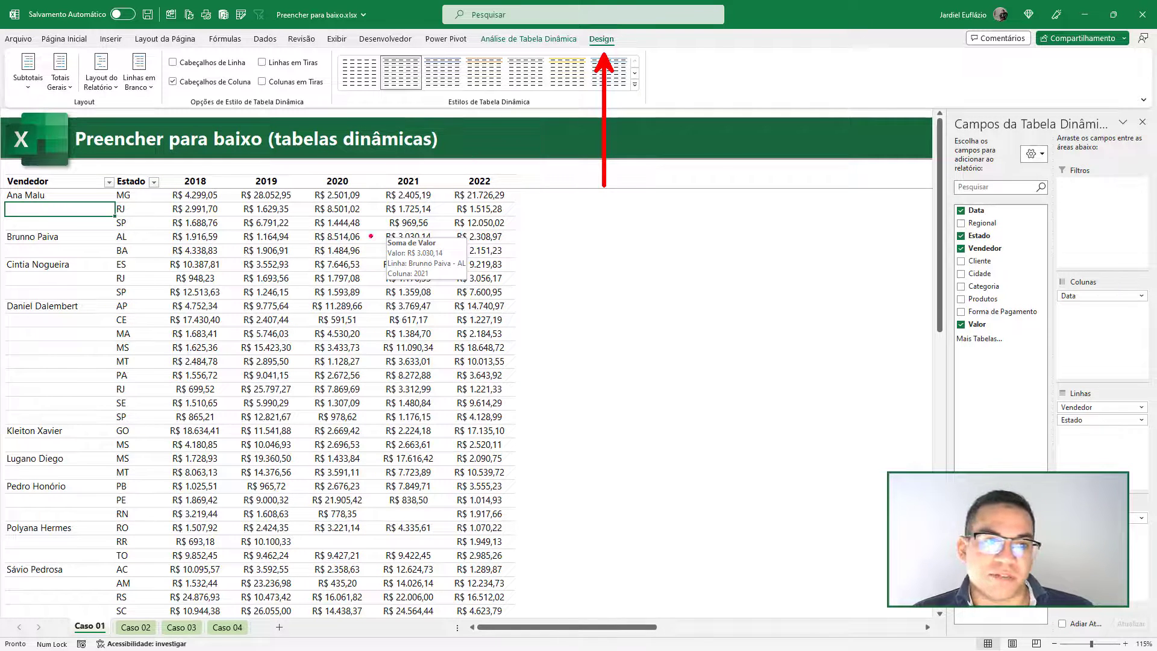
click(364, 198)
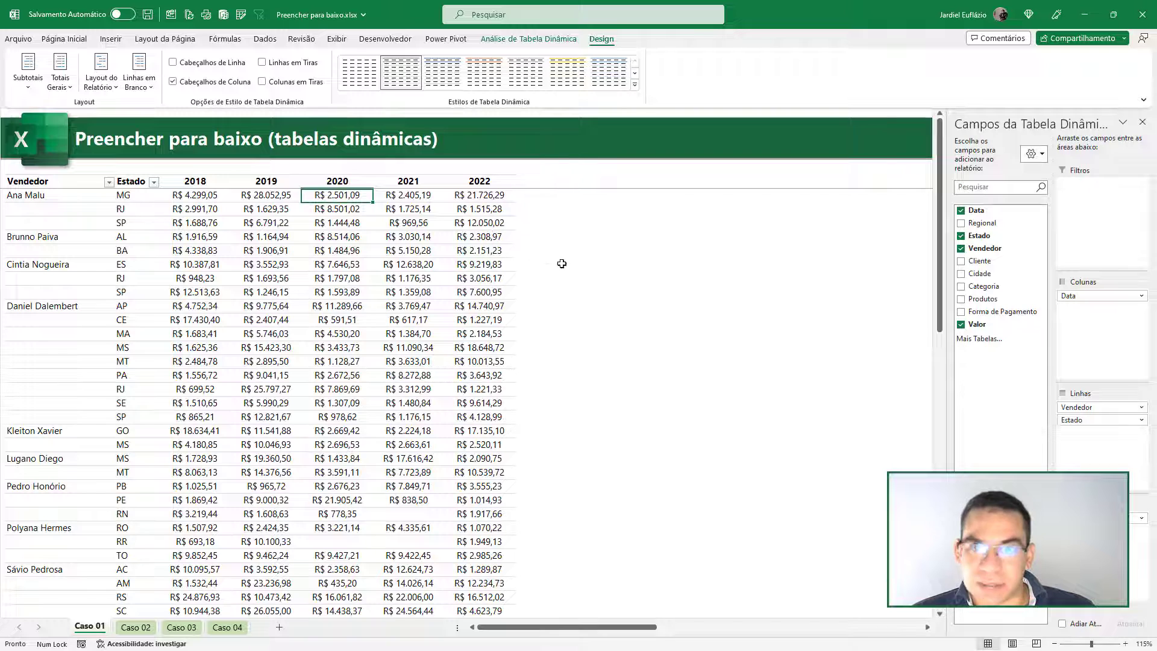
click(661, 222)
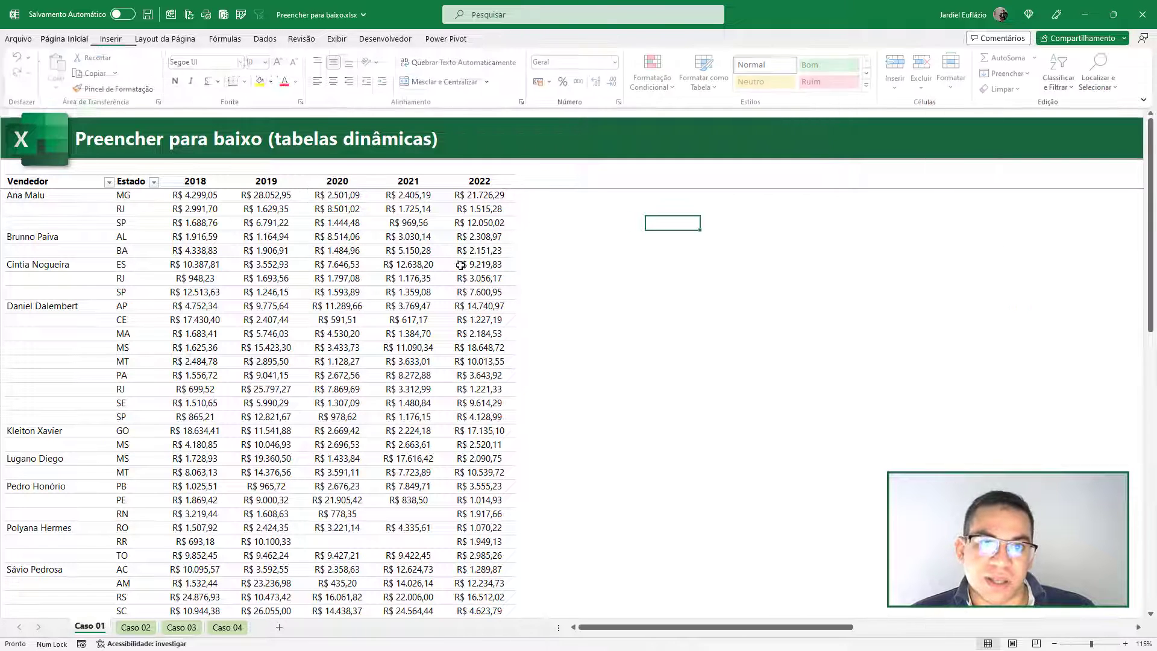
click(424, 254)
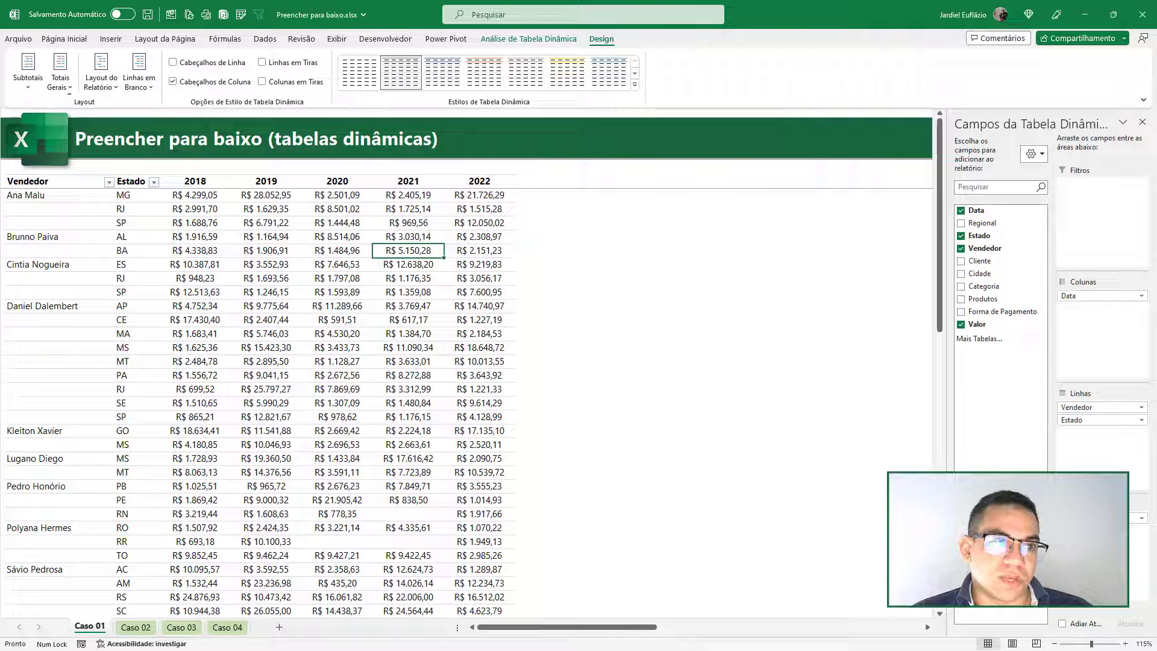
drag(69, 94, 104, 109)
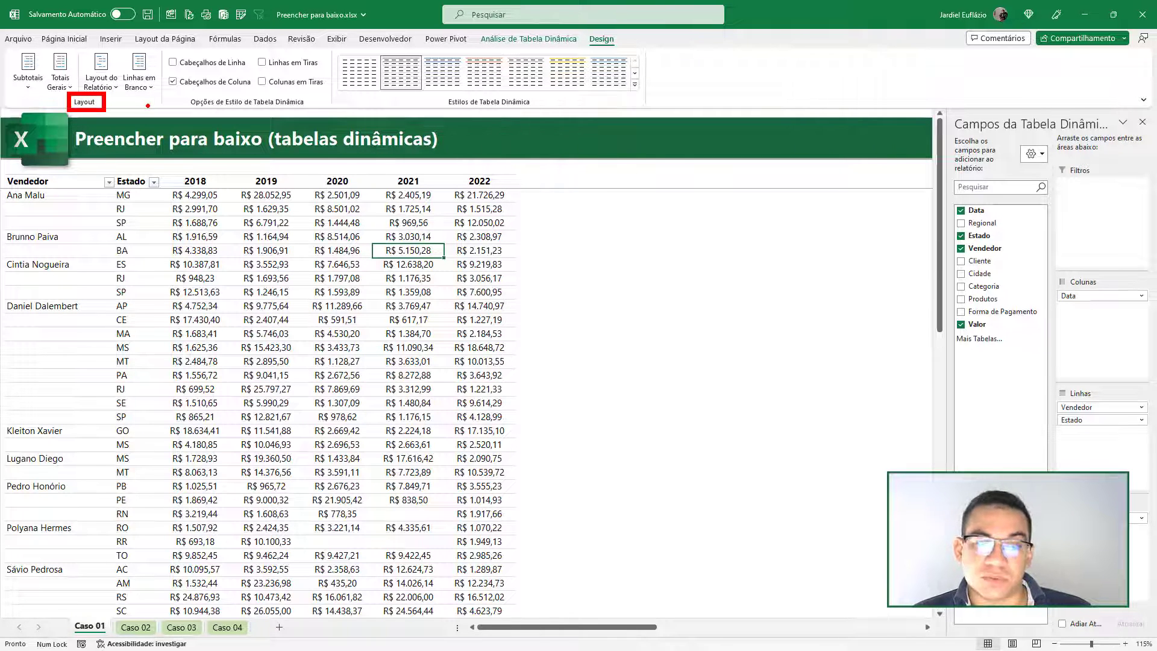
key(Escape)
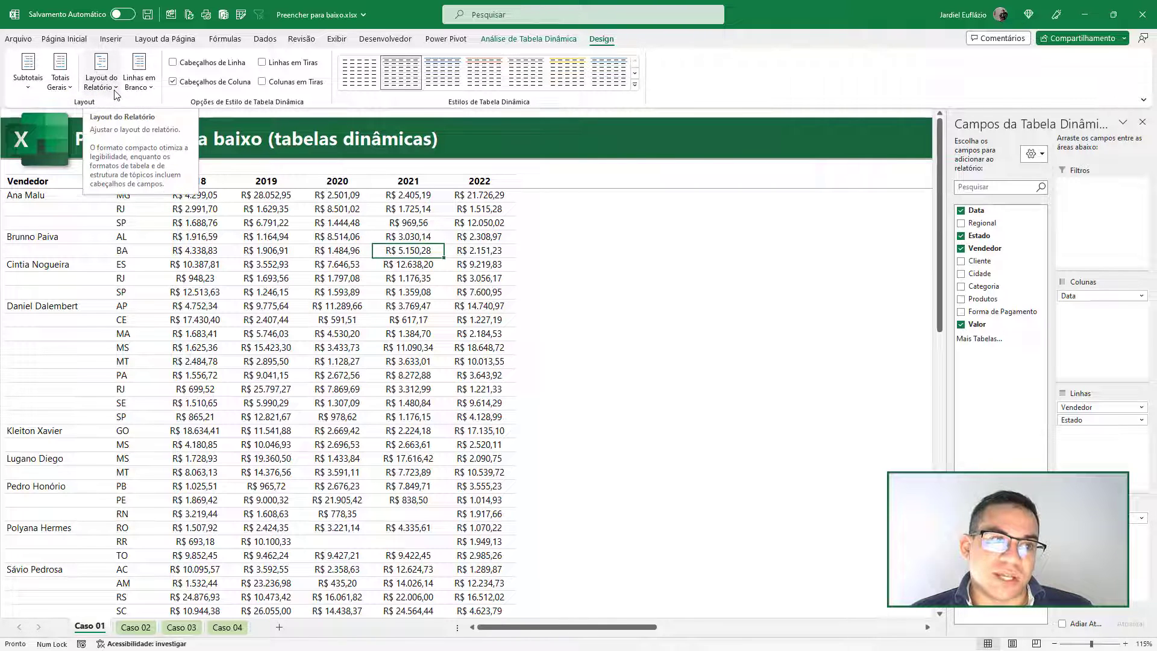
click(114, 86)
key(ctrl+2)
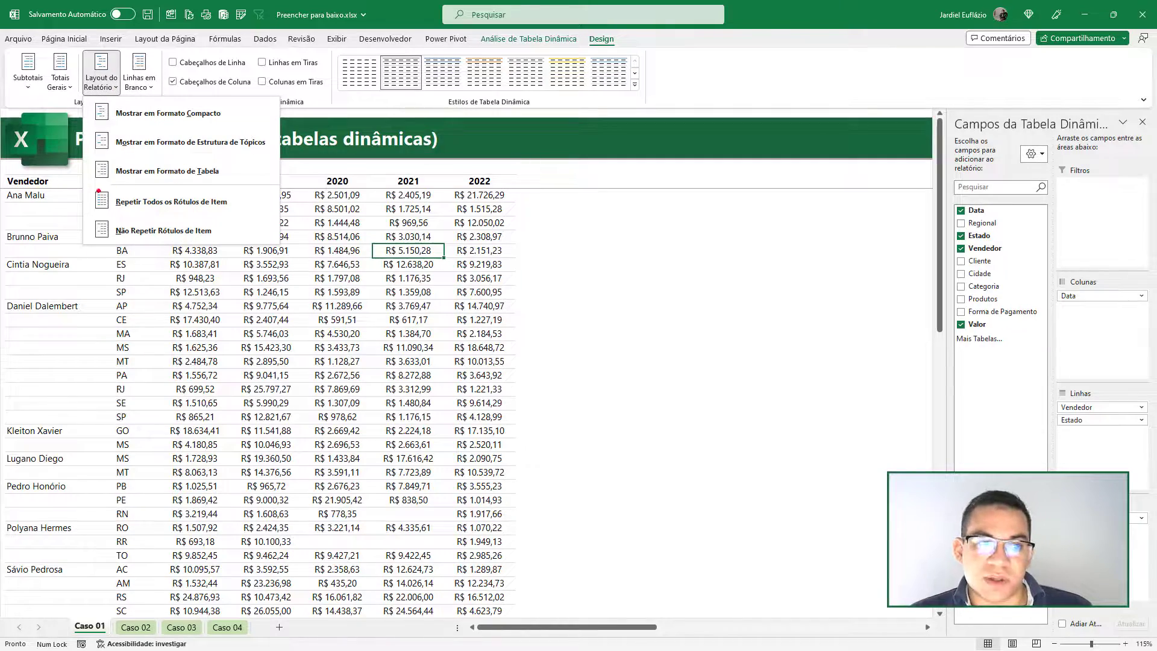
drag(95, 212, 55, 245)
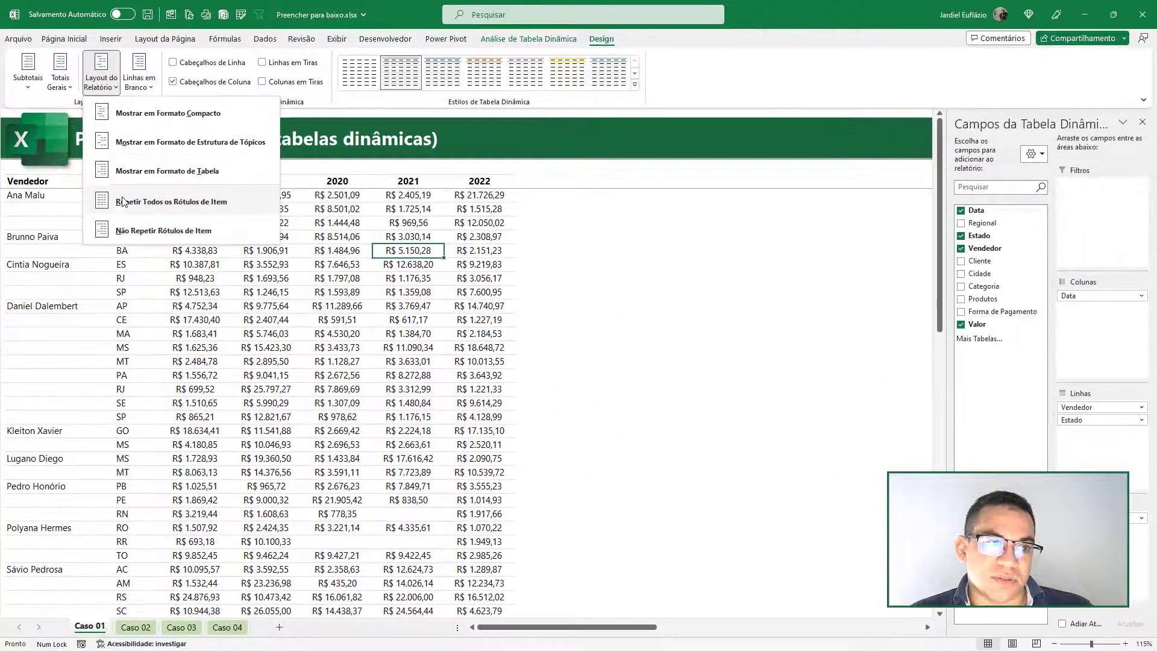
click(122, 202)
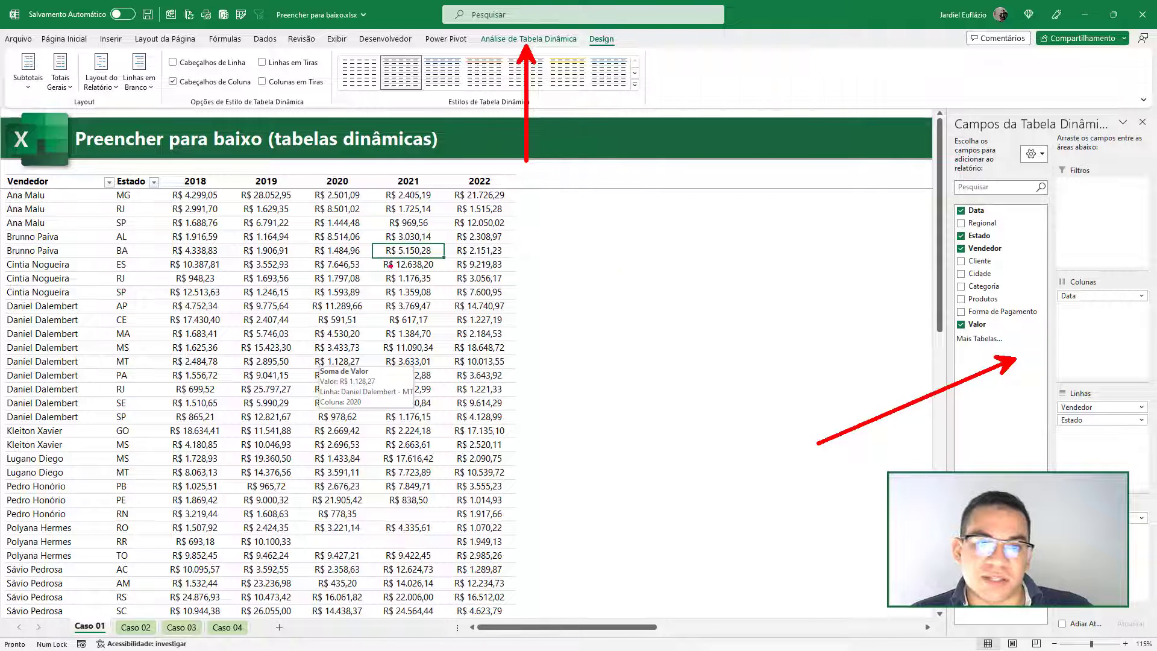
- Turn on subtotals for the Vendedor field in the pivot table
click(73, 255)
right_click(72, 255)
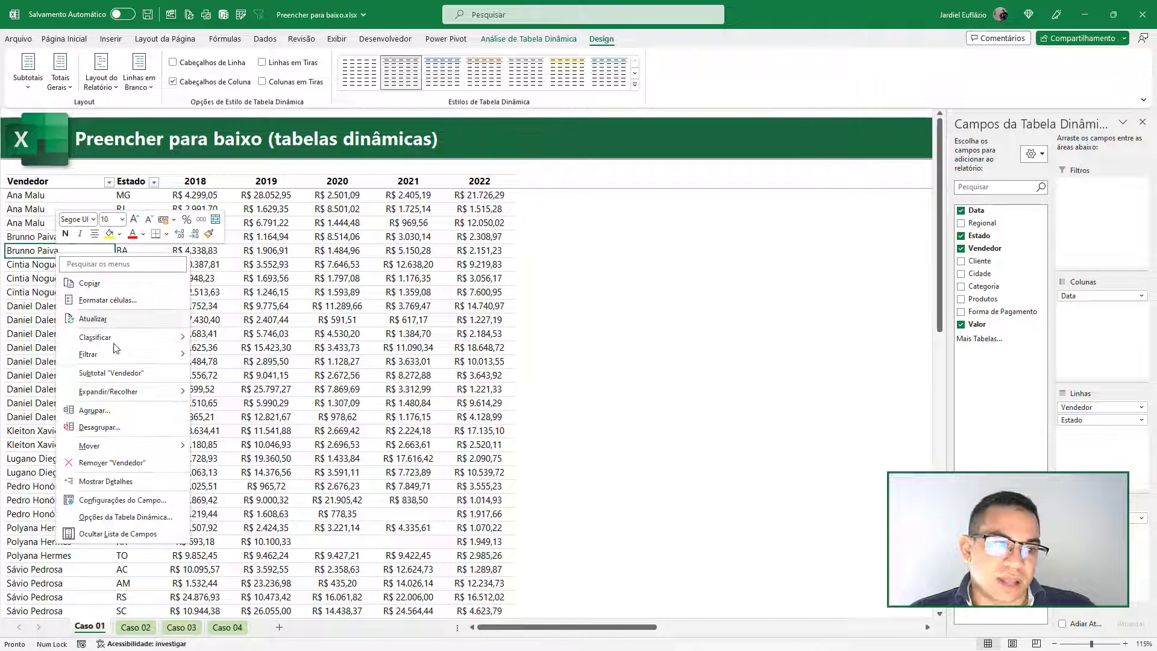
click(110, 373)
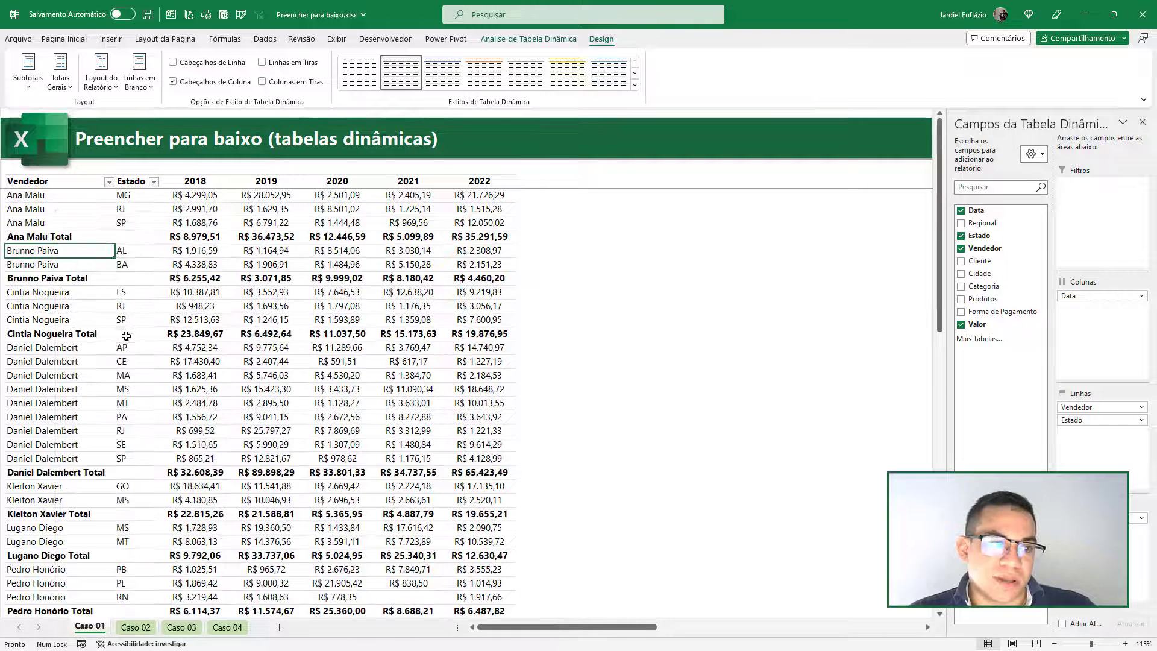
- Apply the blue pivot table style from the first row of the Média group
click(635, 85)
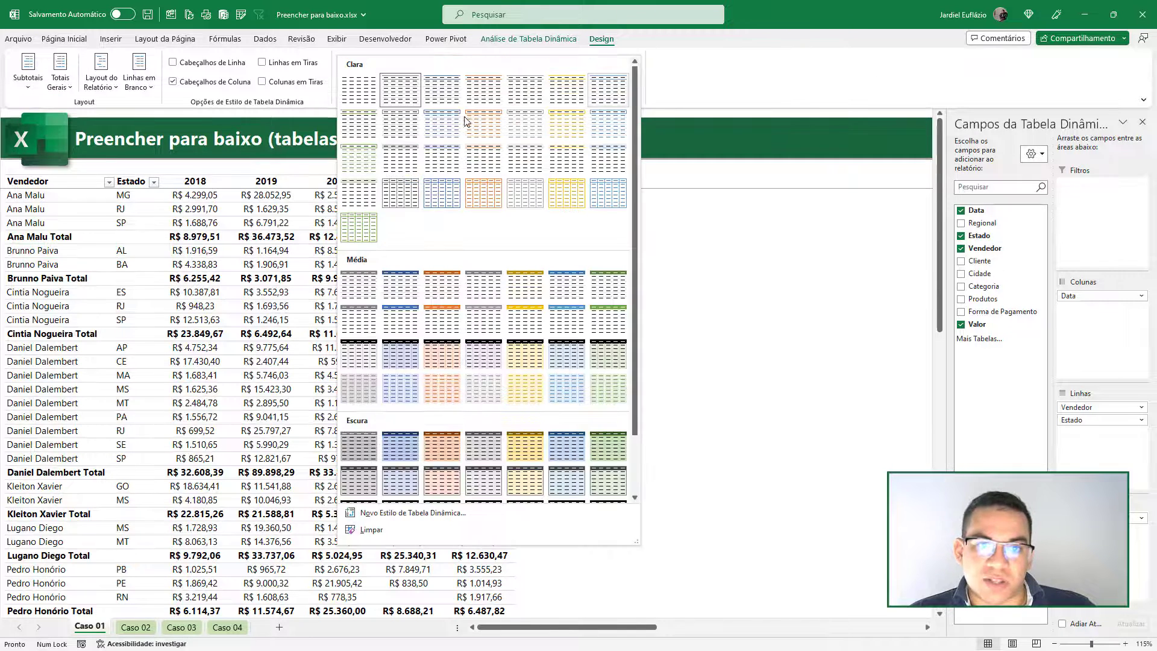
click(405, 294)
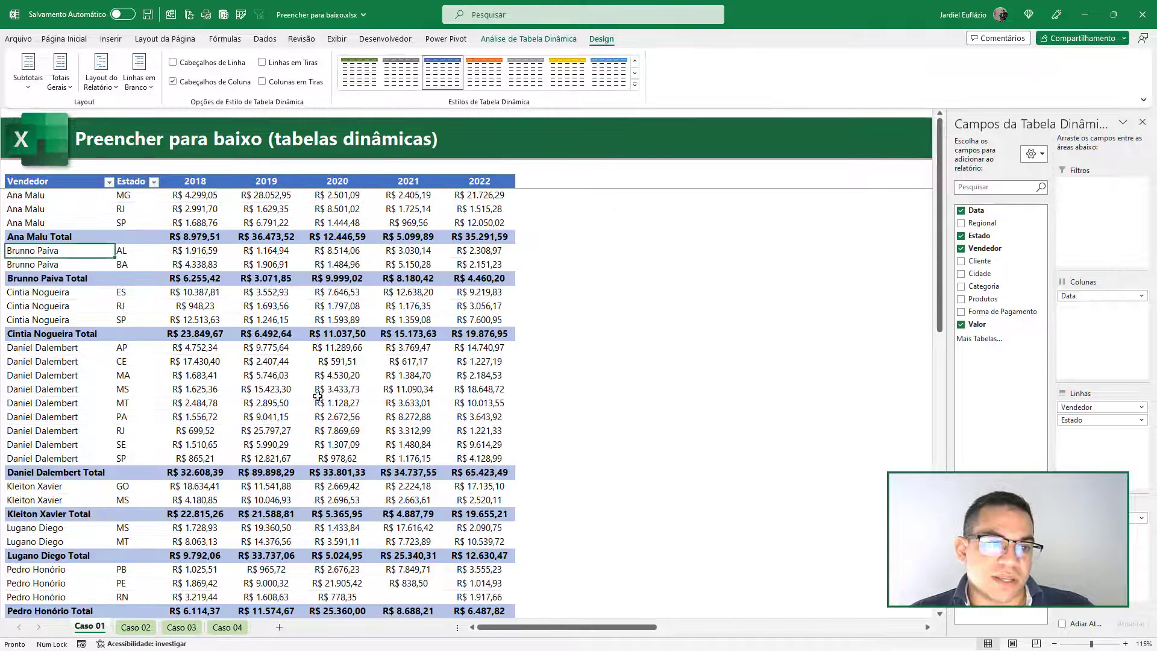
click(354, 390)
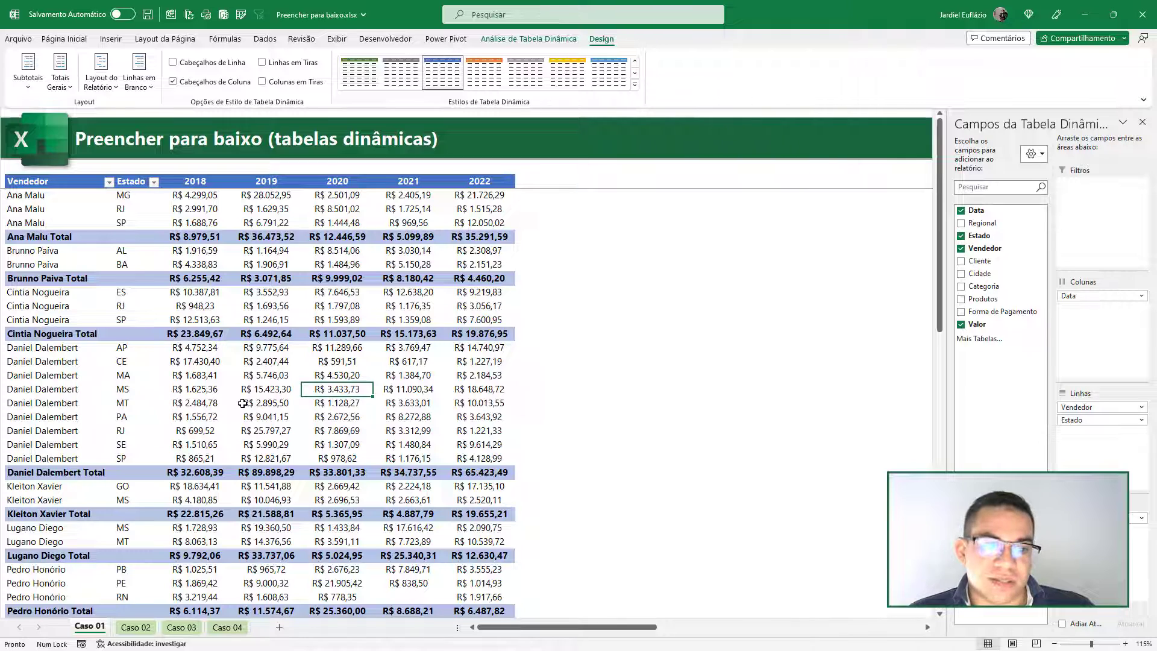
- On the Caso 02 sheet, select the Vendedor column from its header down to the last data row
click(136, 627)
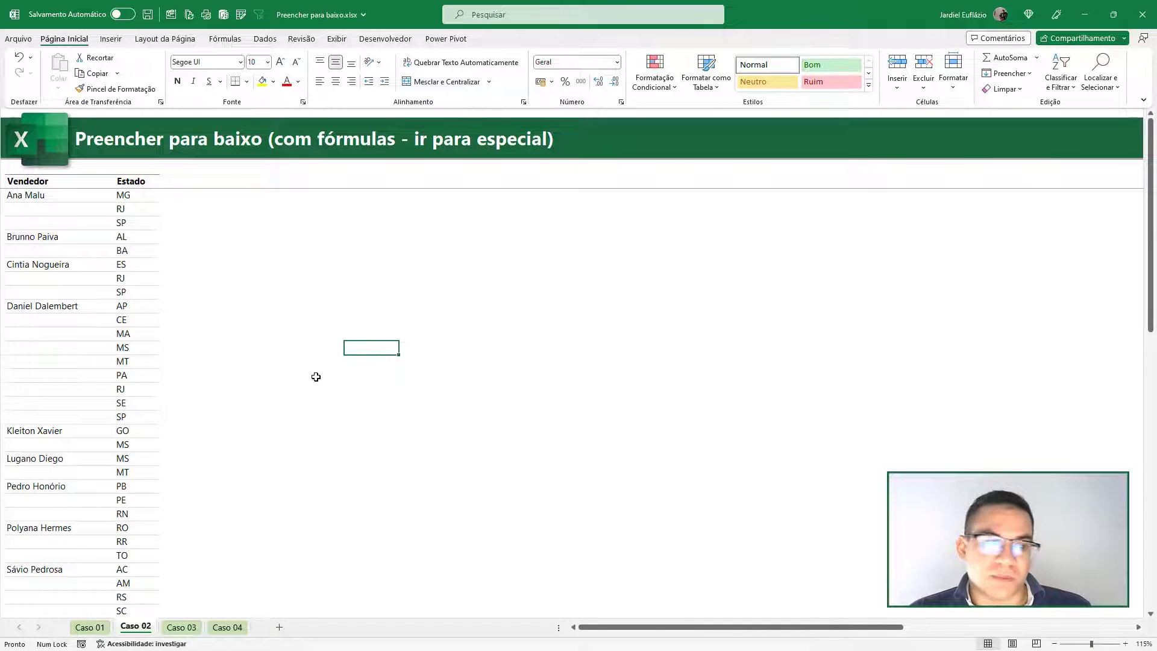
scroll(91, 461, down, 3)
scroll(78, 437, up, 3)
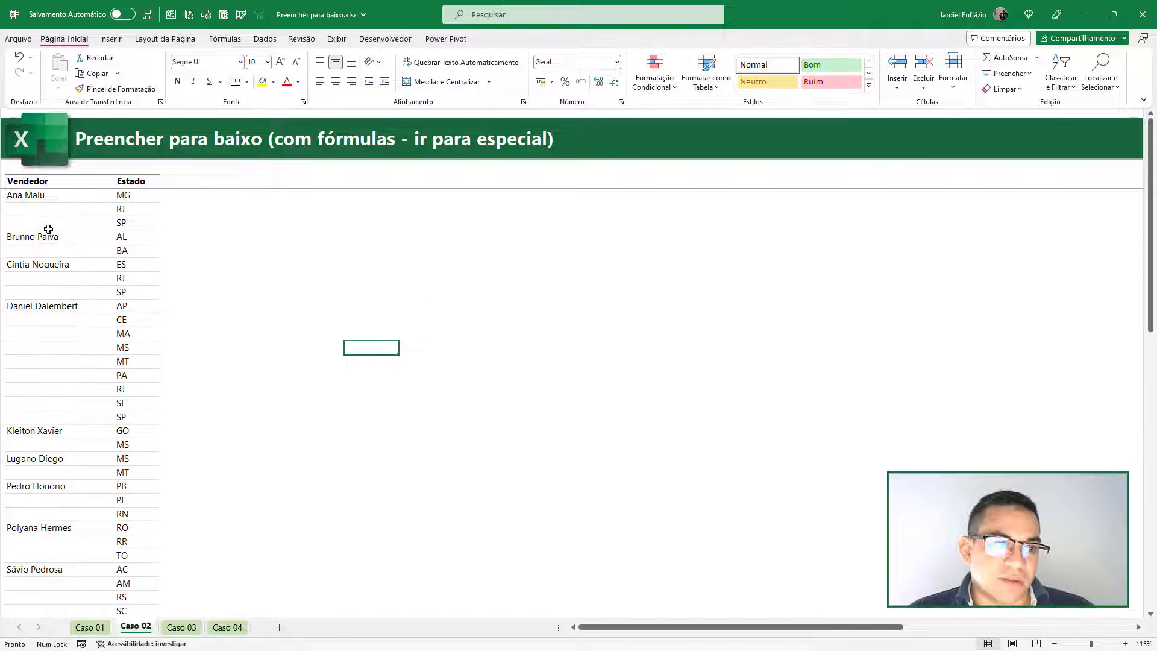
click(47, 182)
scroll(54, 468, down, 1)
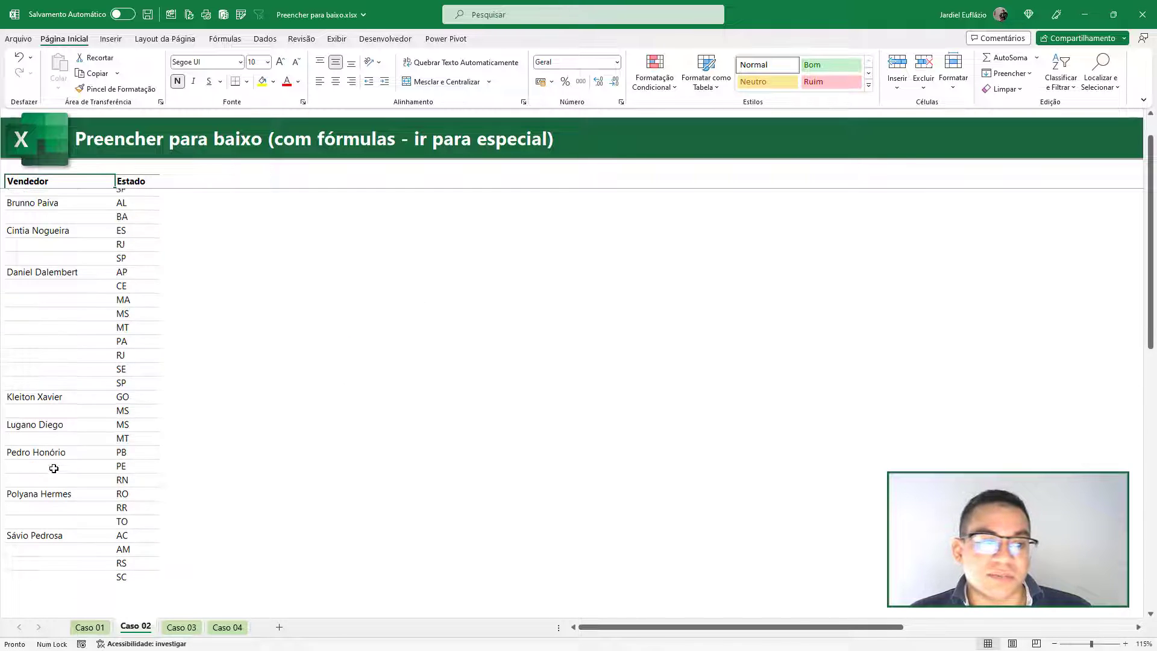
scroll(59, 491, down, 2)
shift+click(56, 486)
scroll(84, 427, up, 3)
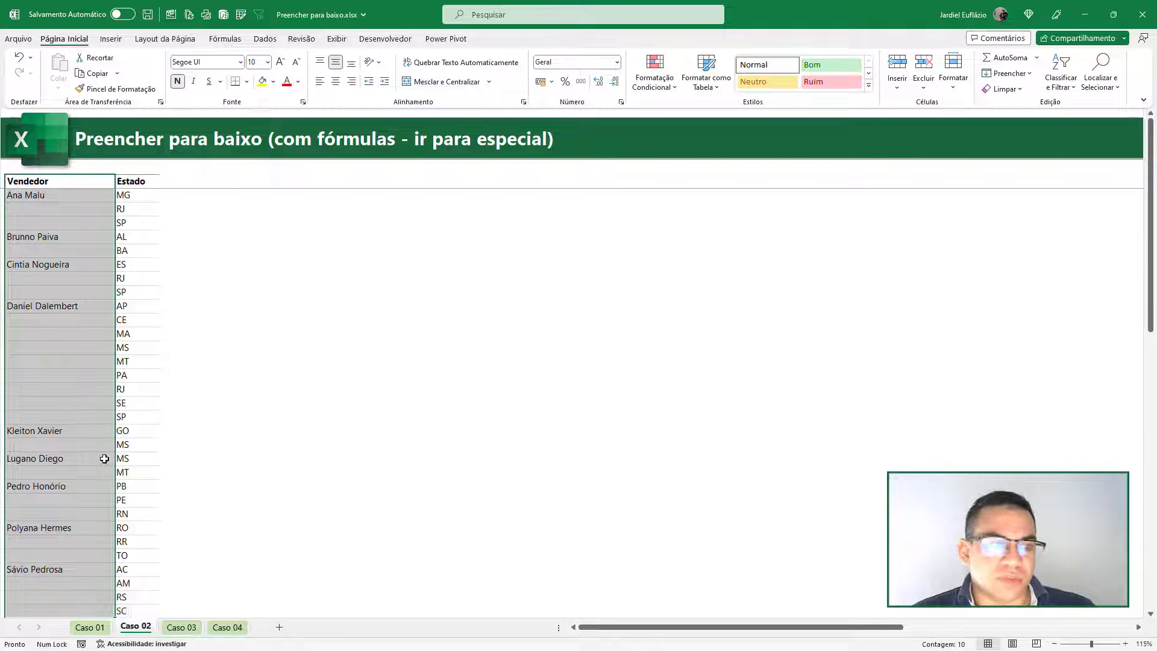
scroll(54, 314, down, 2)
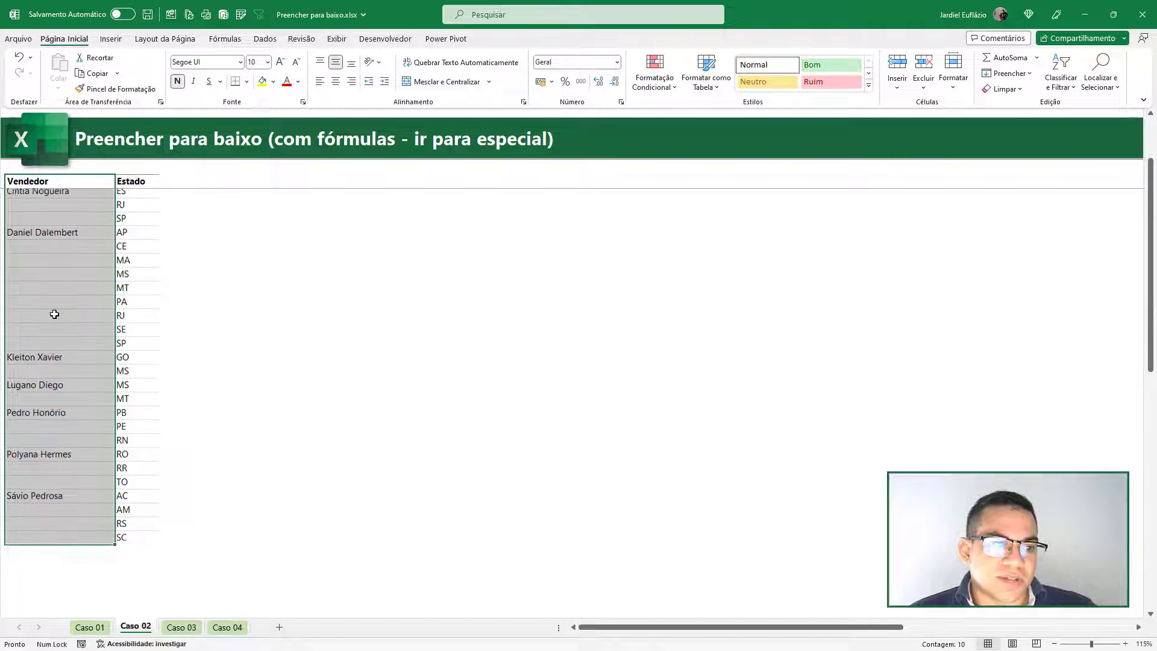
scroll(52, 313, up, 2)
scroll(62, 391, down, 1)
scroll(61, 391, down, 1)
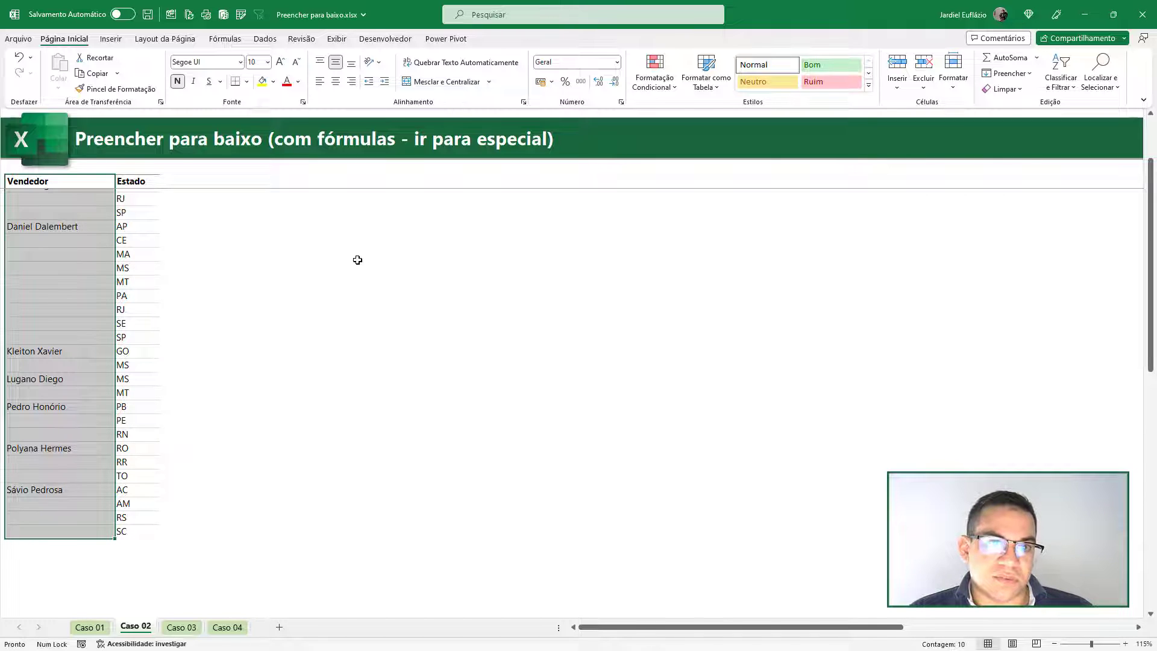
- Select only the blank cells within the Vendedor column selection using Go To Special with the Em branco option
key(F5)
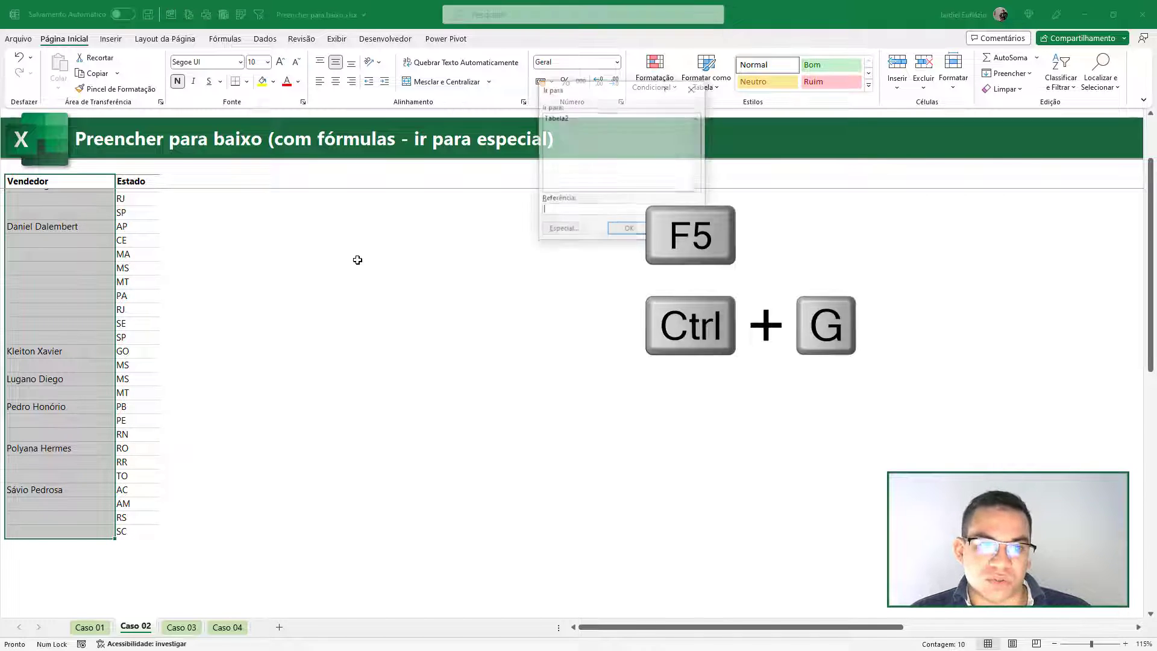
drag(578, 97, 250, 196)
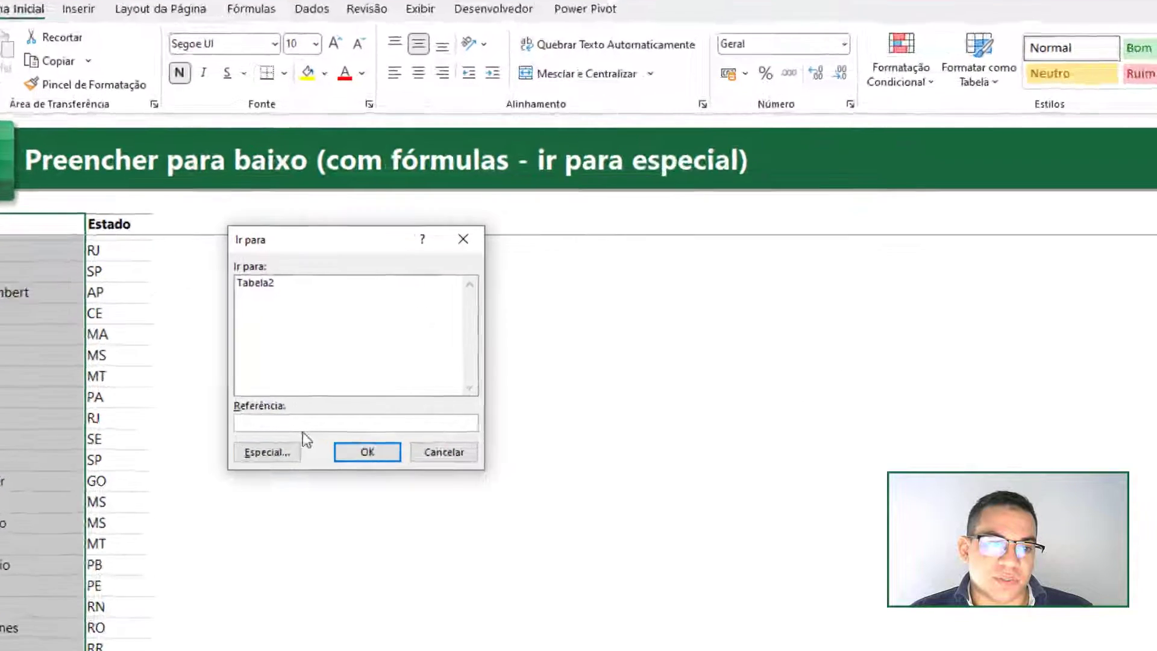
click(269, 451)
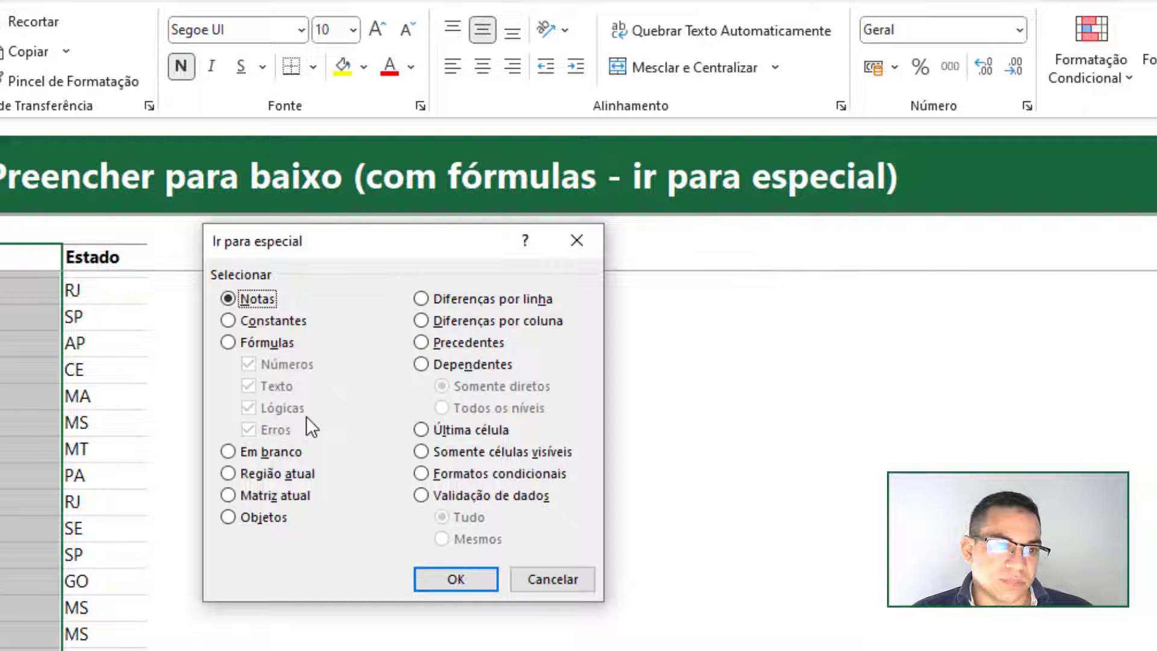
click(263, 450)
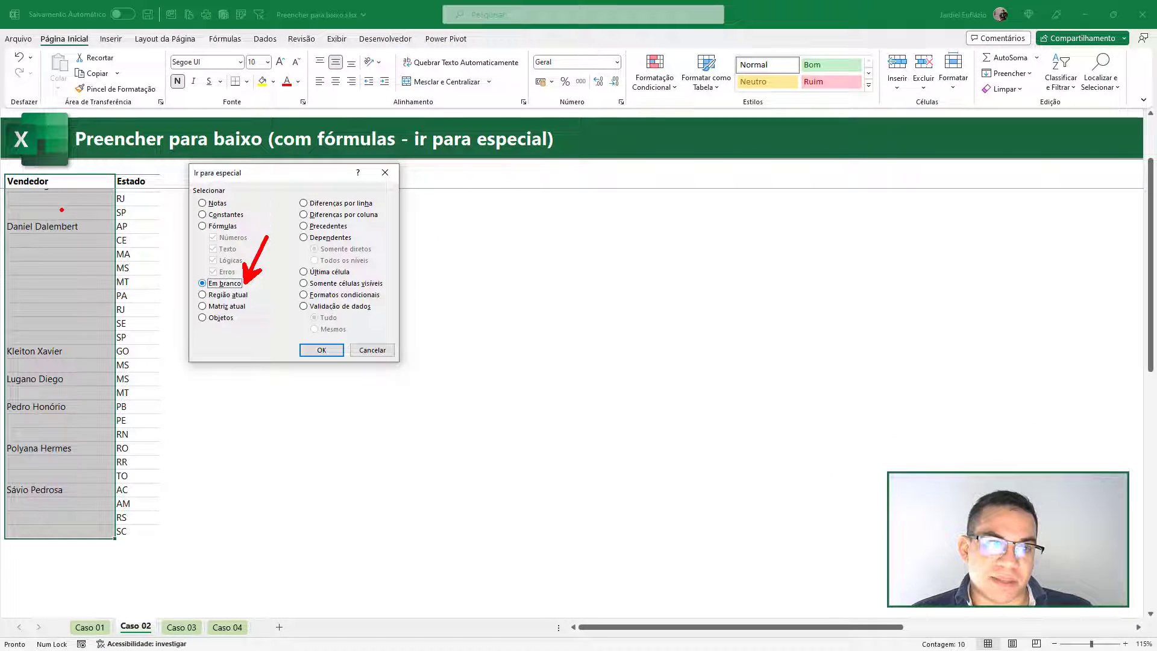
click(323, 351)
- Fill all selected blank Vendedor cells at once with a relative reference to the cell above, entering =B5 in the first one
scroll(88, 315, up, 1)
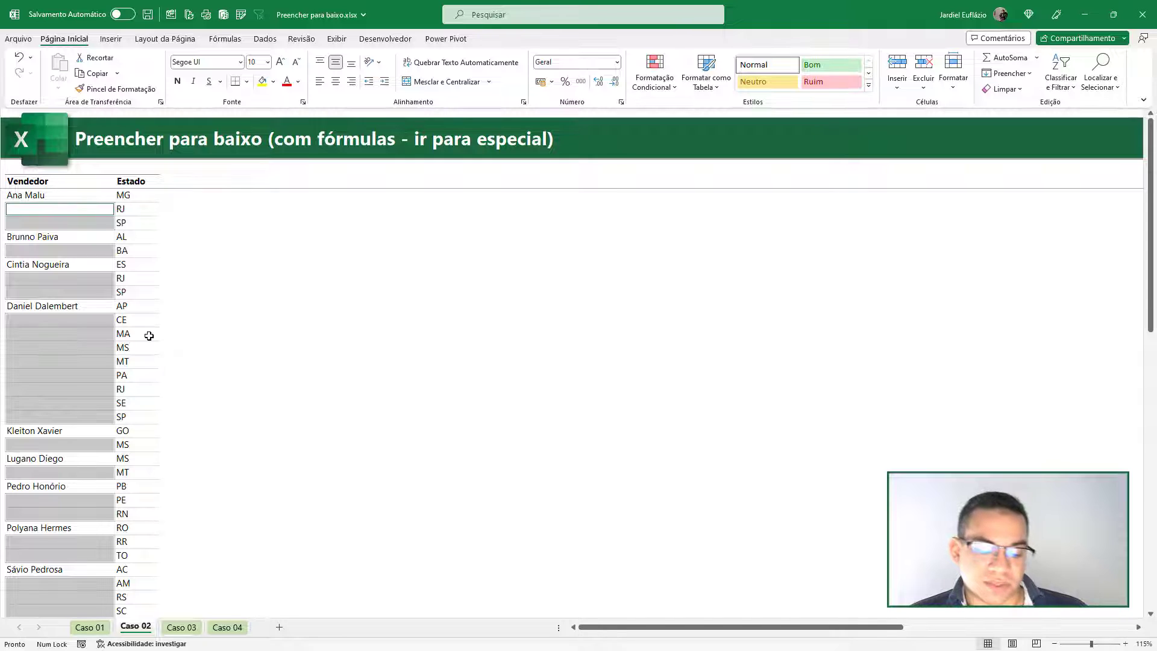
text(=)
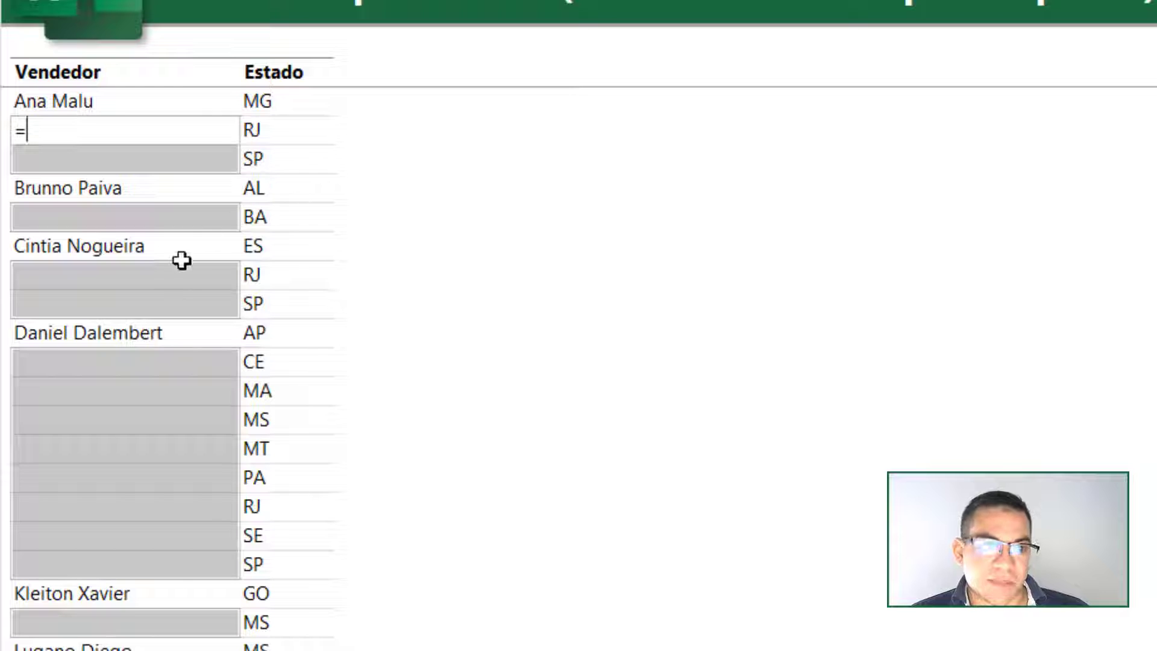
click(85, 104)
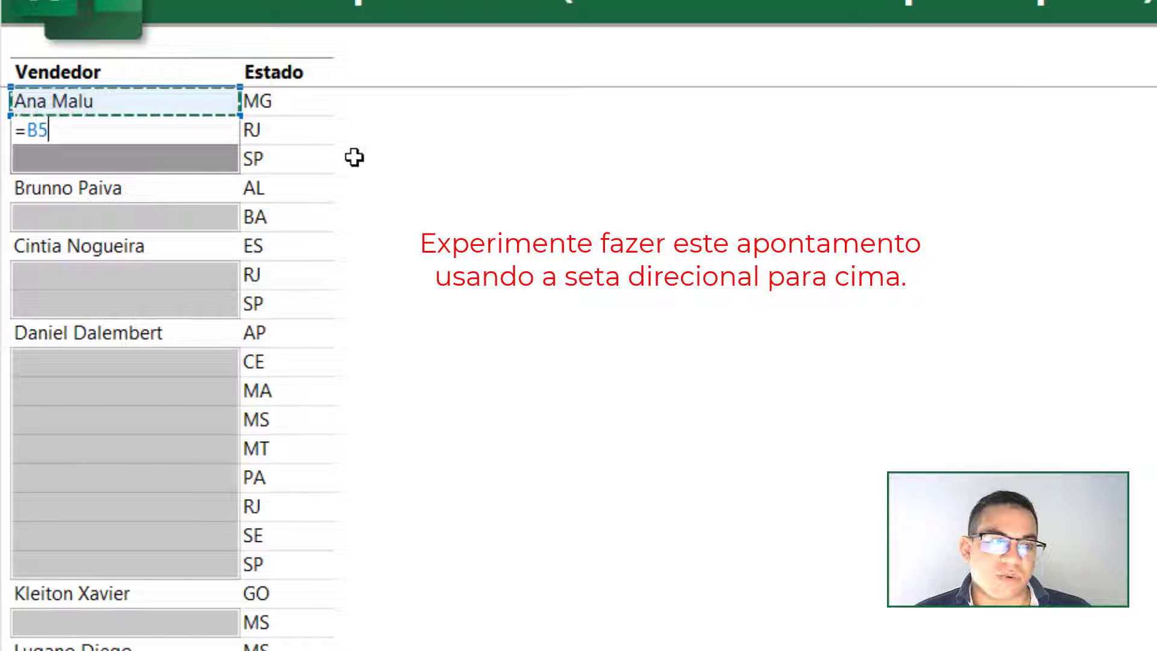
key(ctrl+Return)
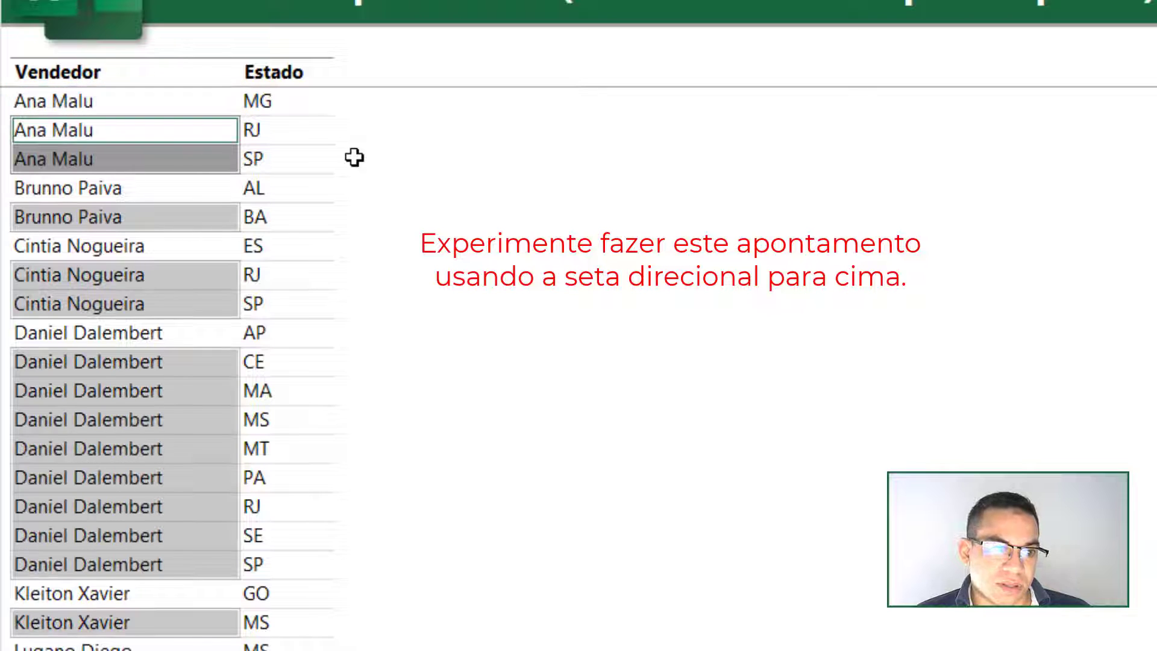
click(278, 309)
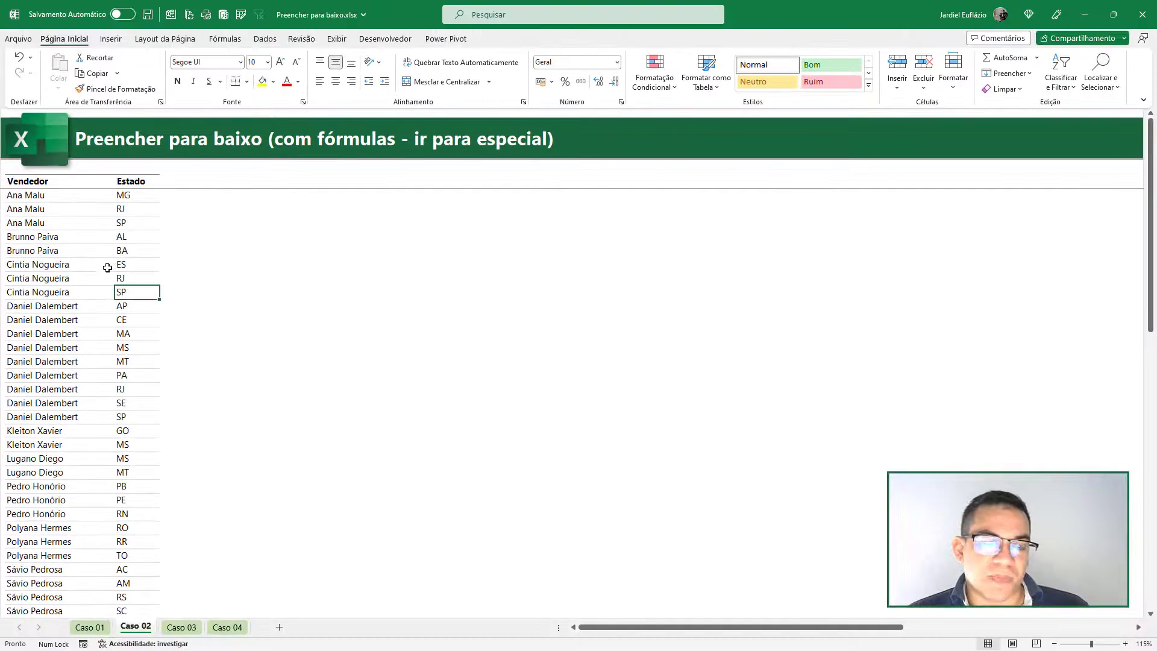
- Try sorting the table by Estado from A to Z using header filters, check a Vendedor formula, and undo the sort
click(137, 220)
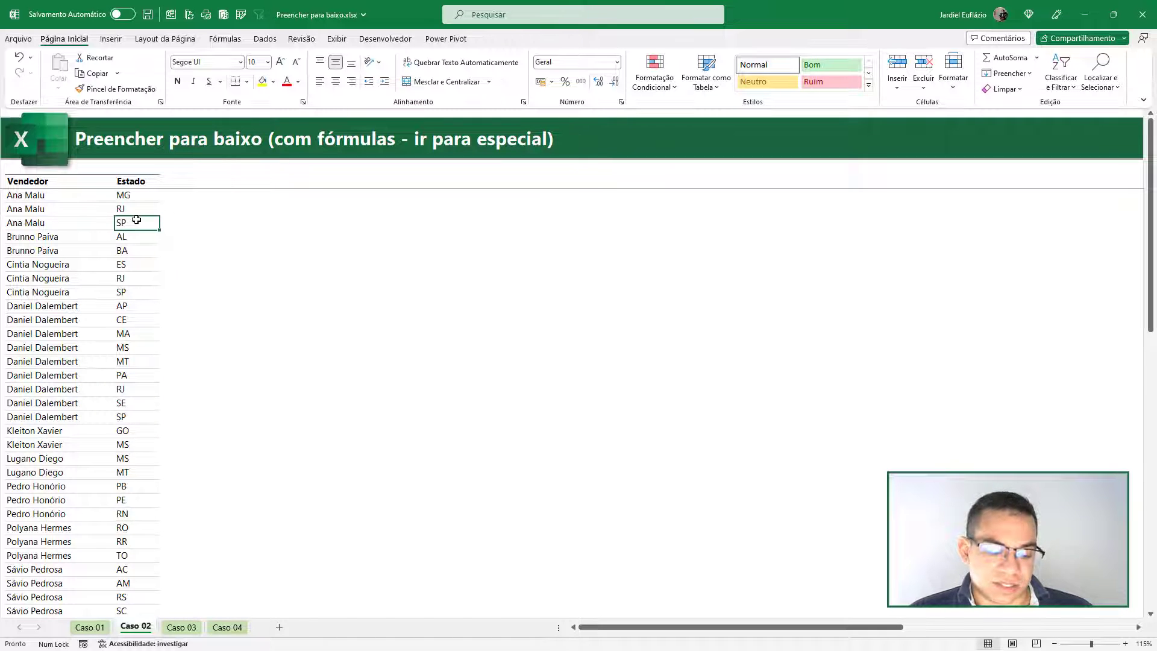
key(ctrl+shift+l)
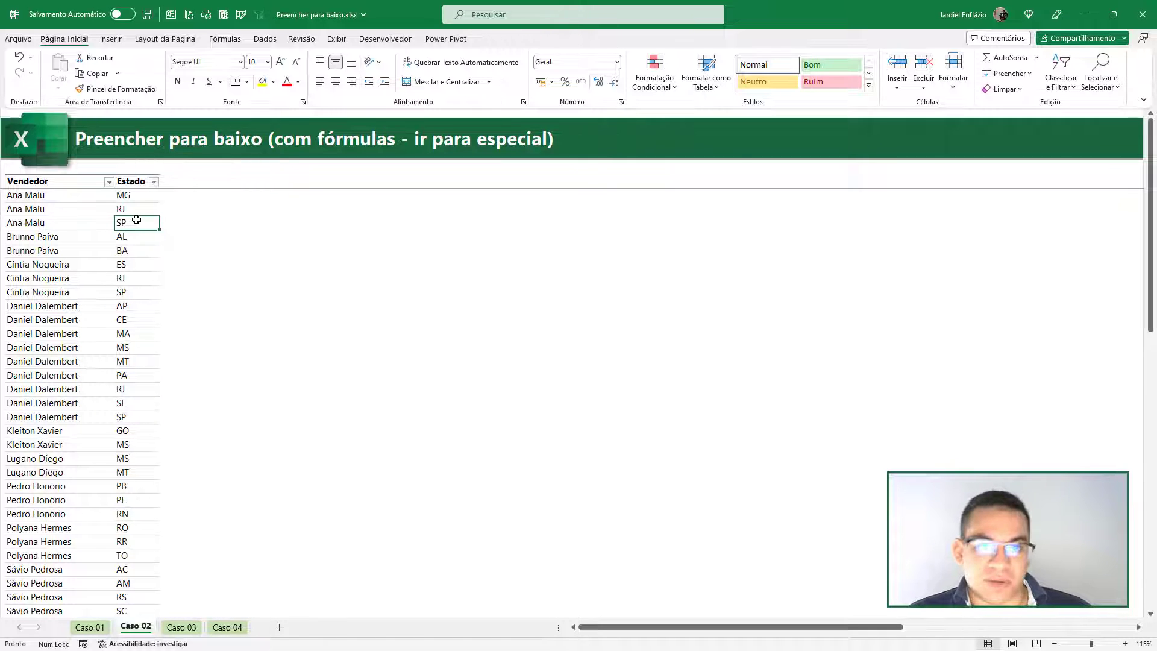
click(154, 182)
click(48, 195)
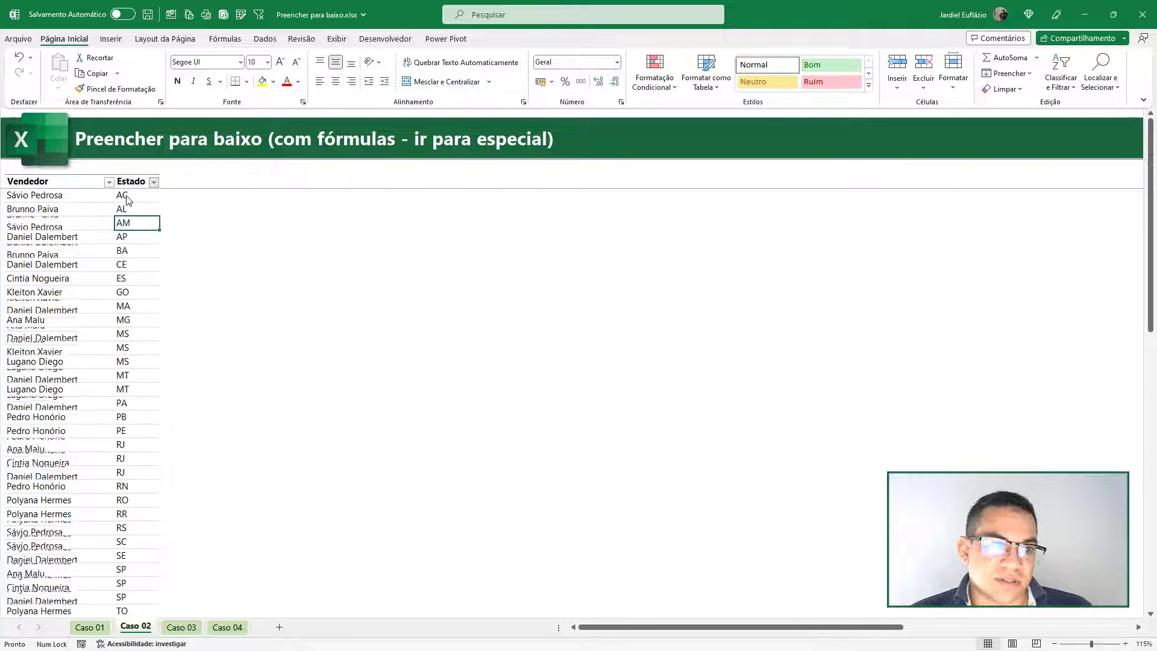
double_click(68, 225)
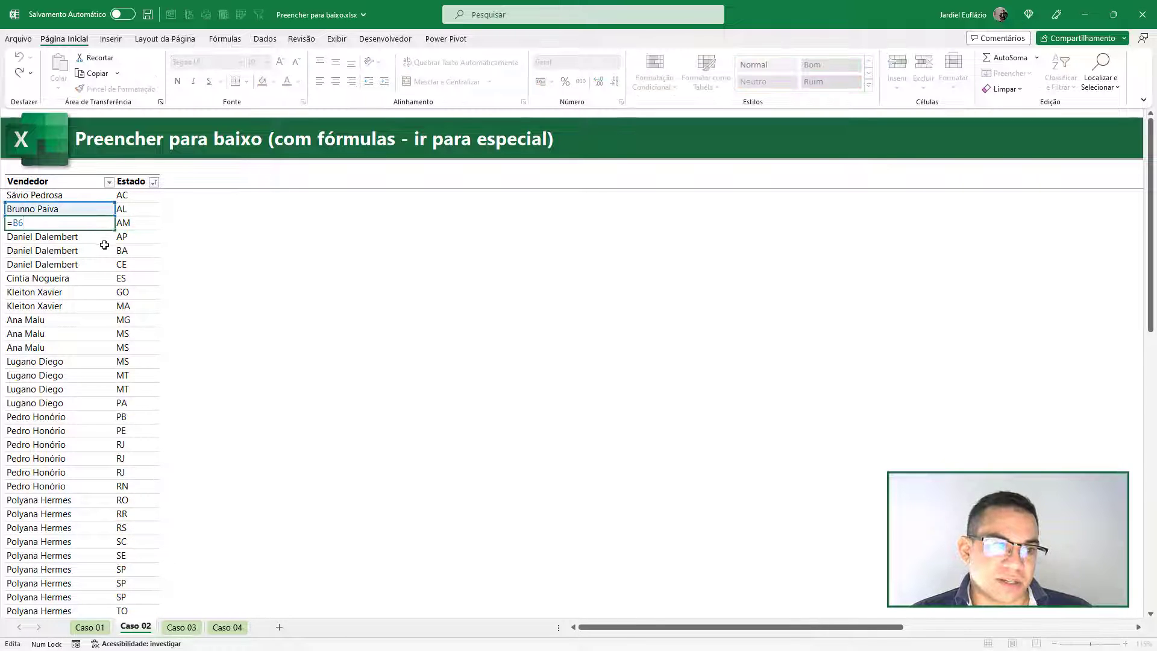
key(Escape)
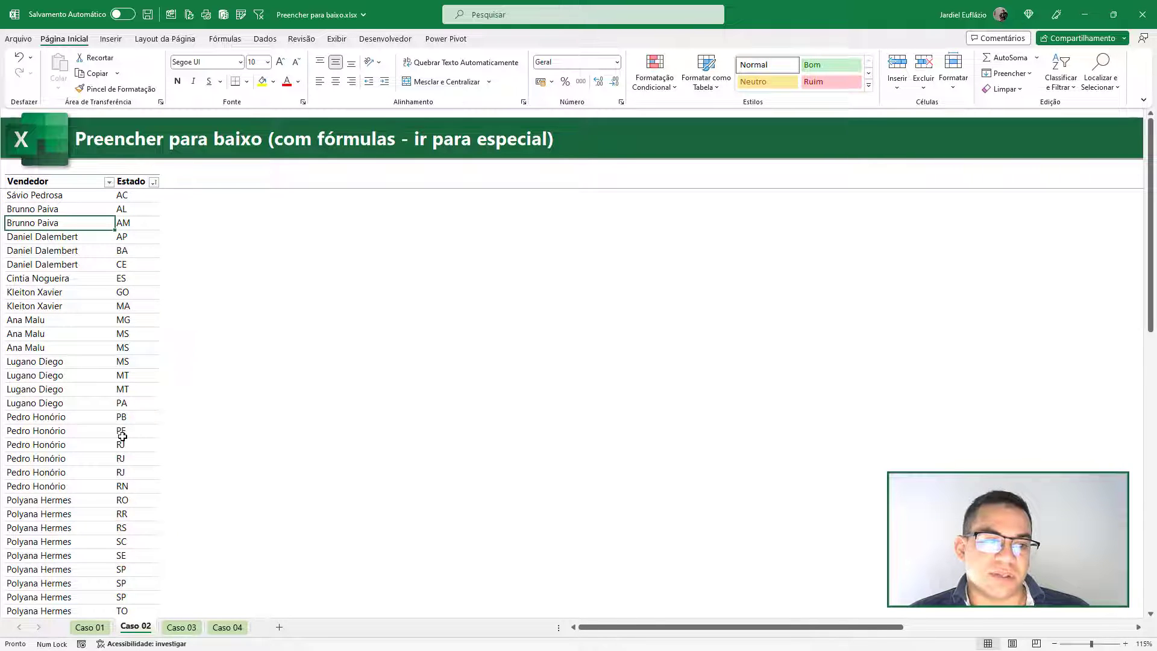
key(ctrl+z)
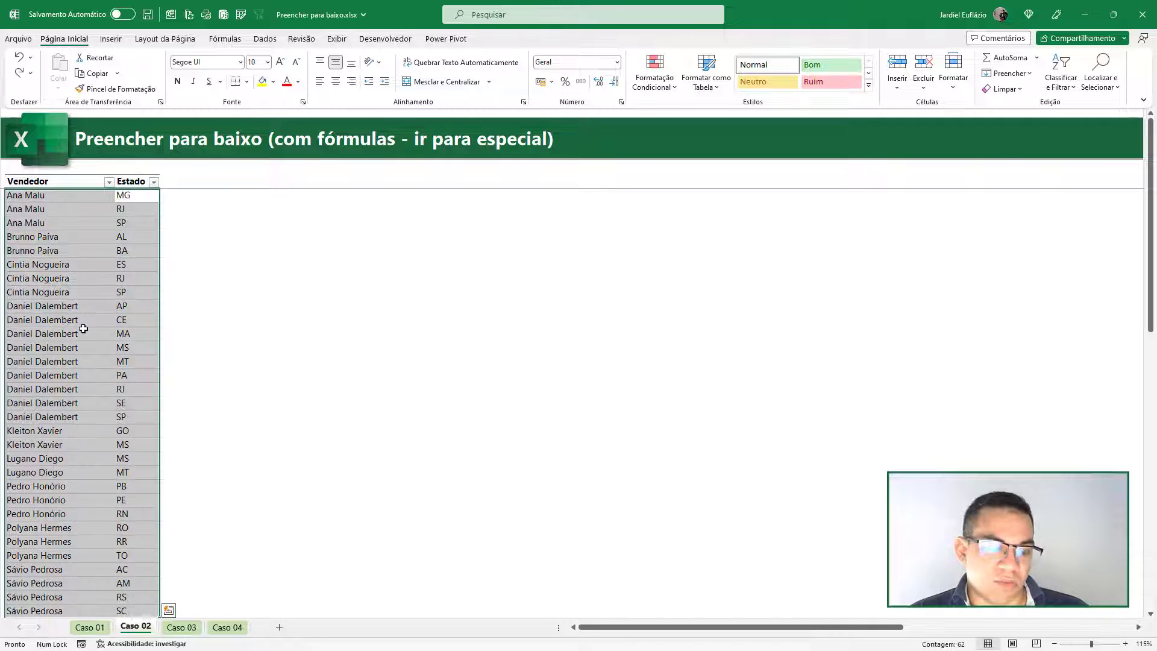
- Copy the whole table and try pasting it over itself with the Values paste option, checking a Vendedor cell and undoing it
click(76, 301)
key(ctrl+a)
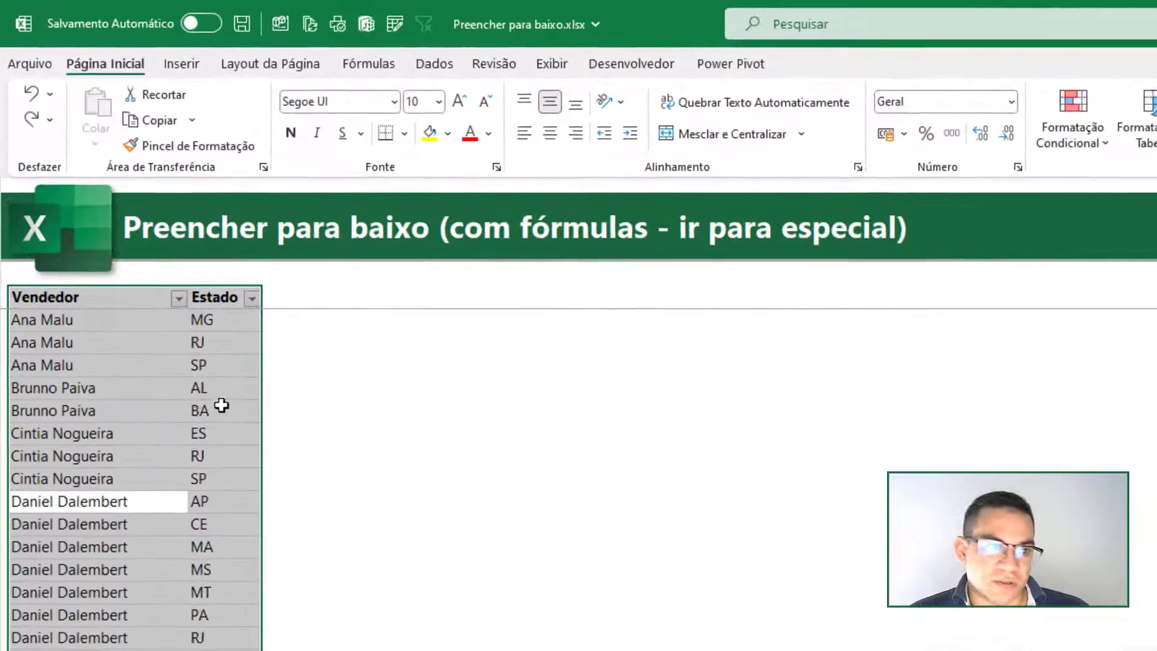
key(ctrl+c)
right_click(155, 373)
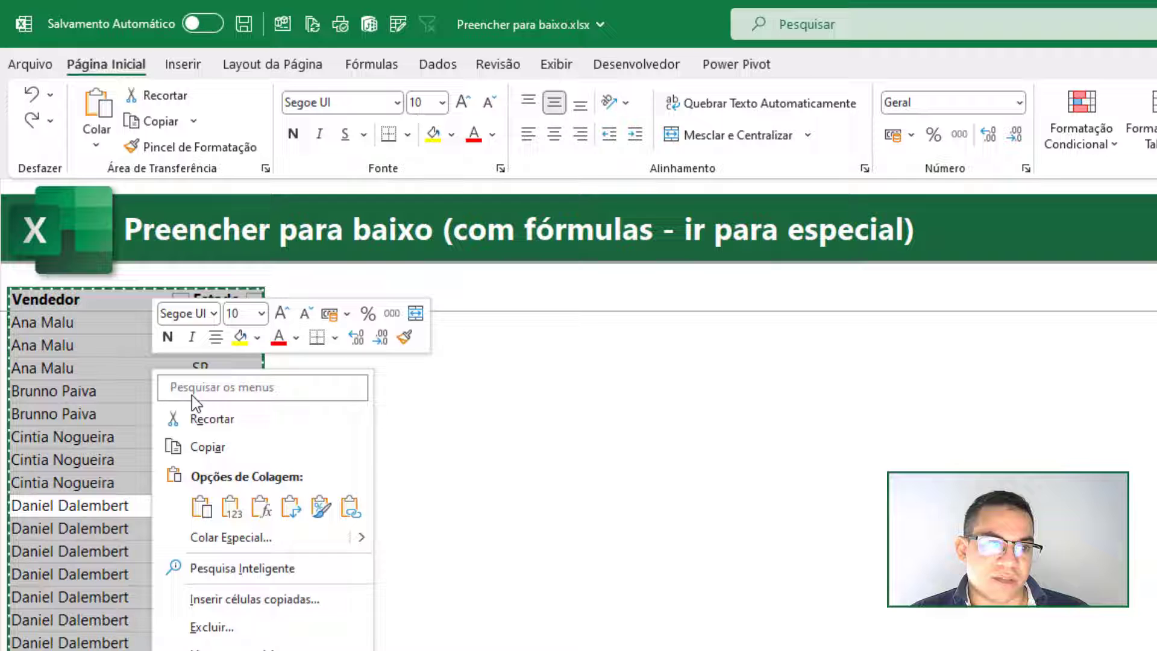
click(230, 506)
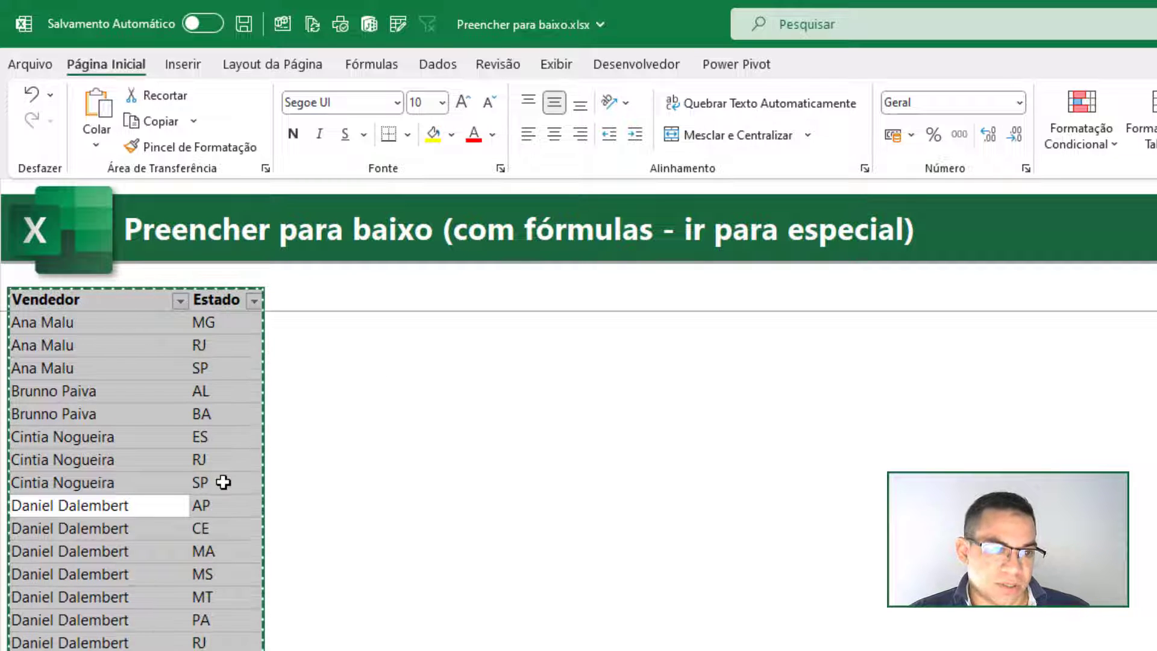
key(ctrl+z)
double_click(135, 407)
key(ctrl+Return)
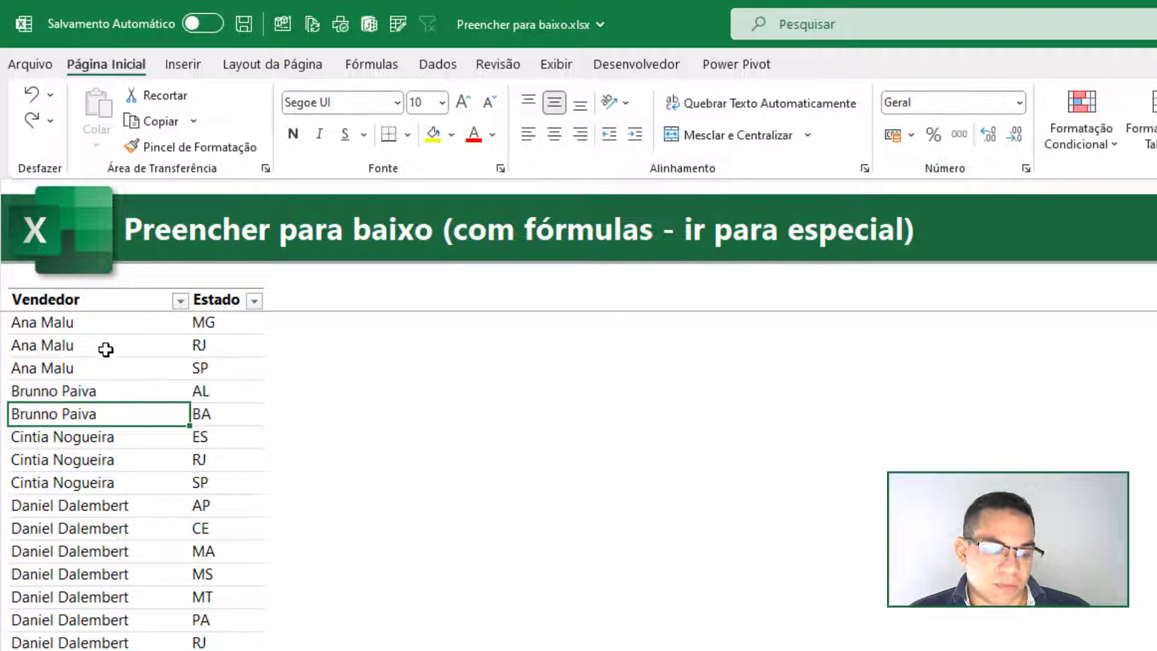
click(103, 346)
key(ctrl+a)
key(ctrl+c)
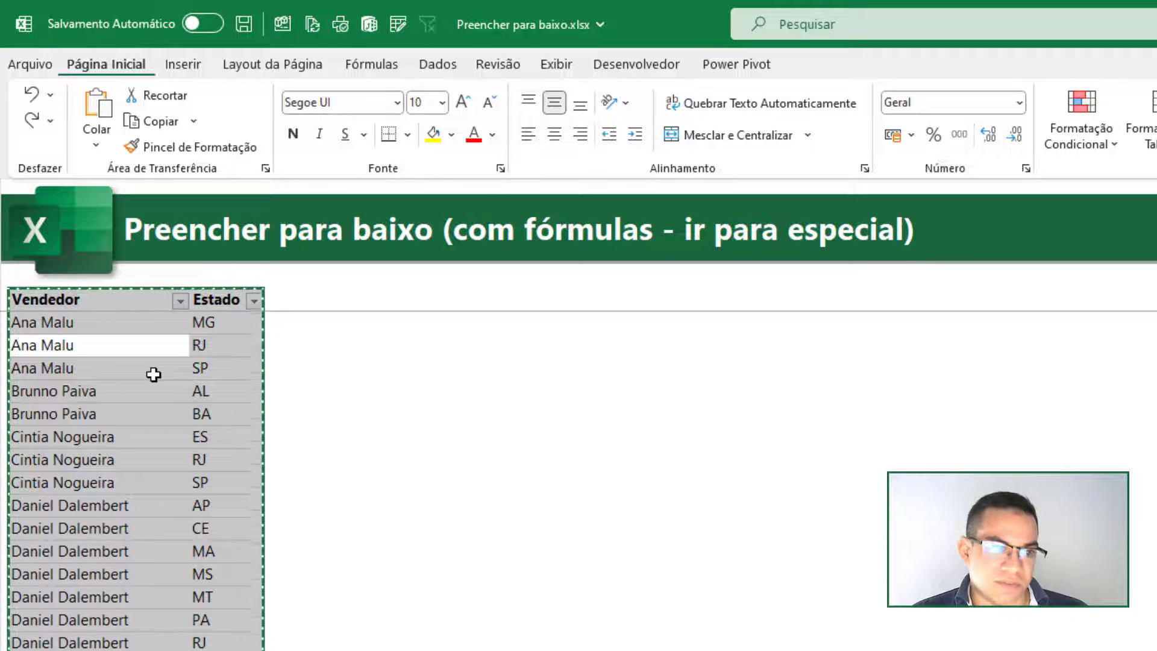
key(Escape)
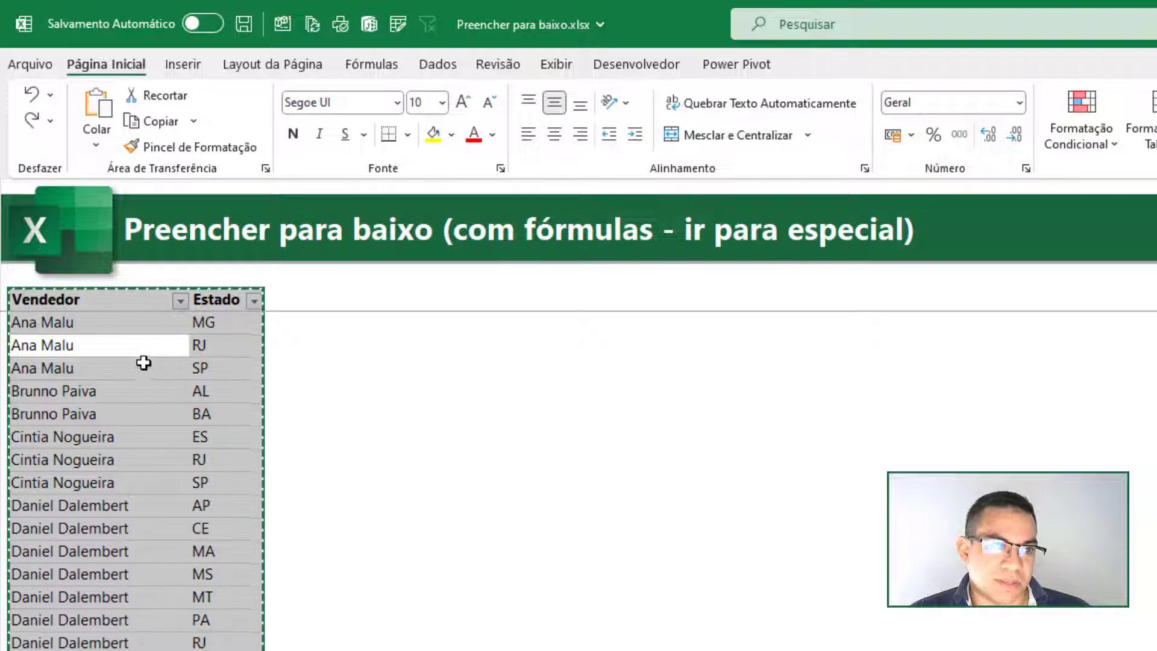
text(=)
key(Up)
key(ctrl+Return)
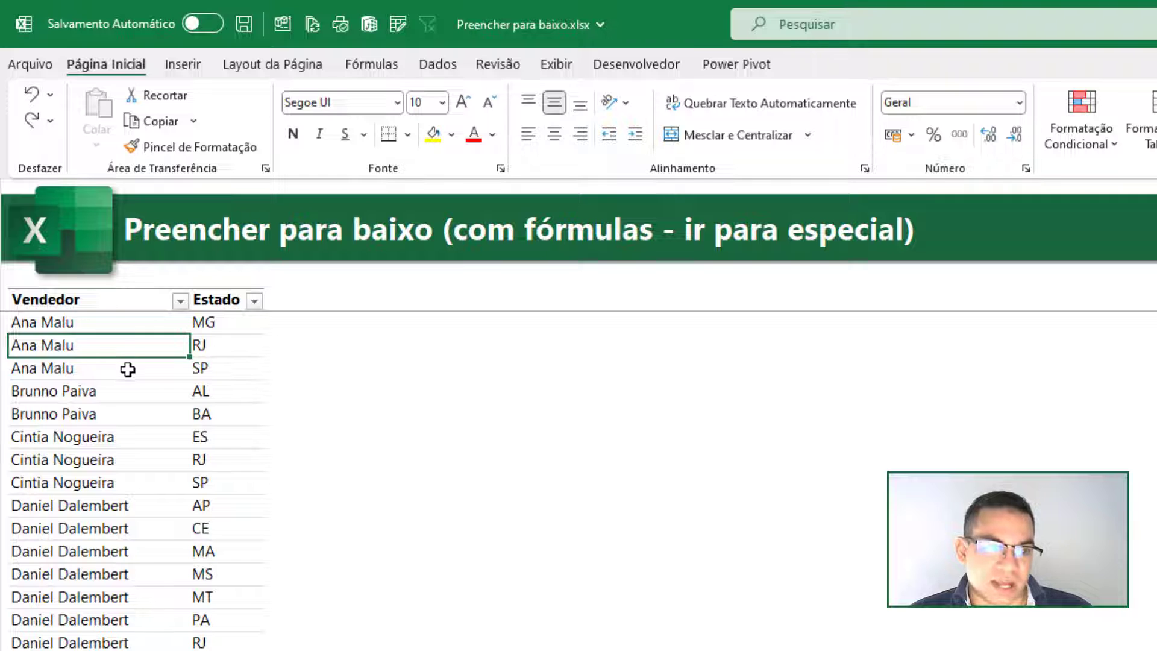
- Try replacing the table's formulas with a direct paste-values command, check the Vendedor cells, and undo the paste
key(ctrl+c)
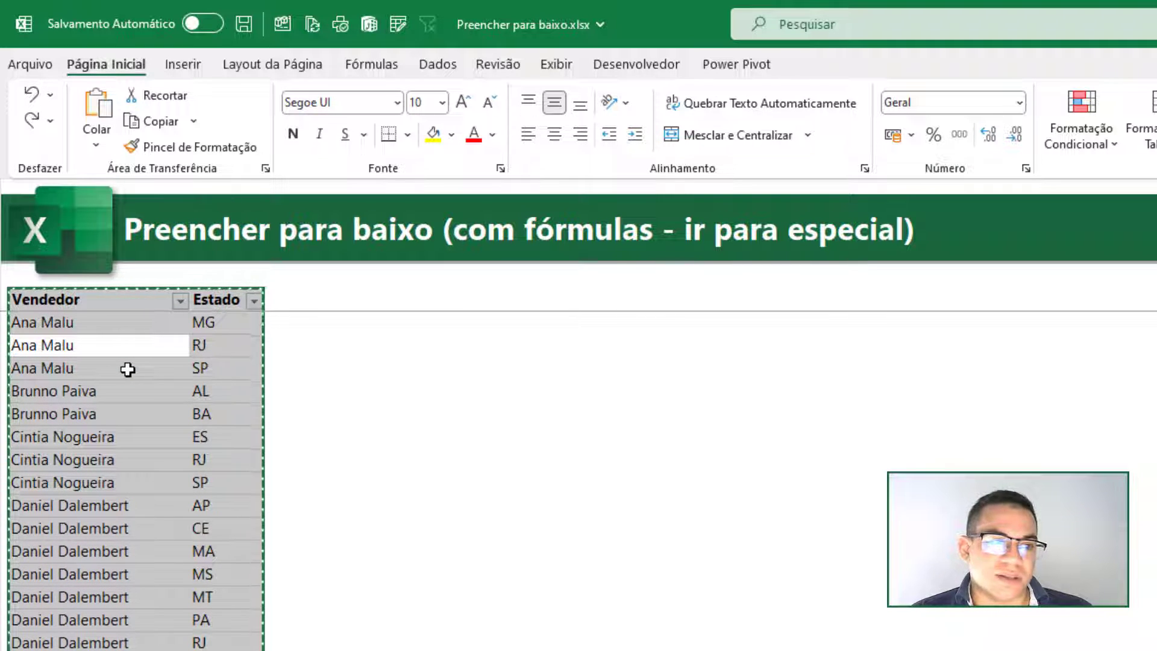
key(ctrl+shift+v)
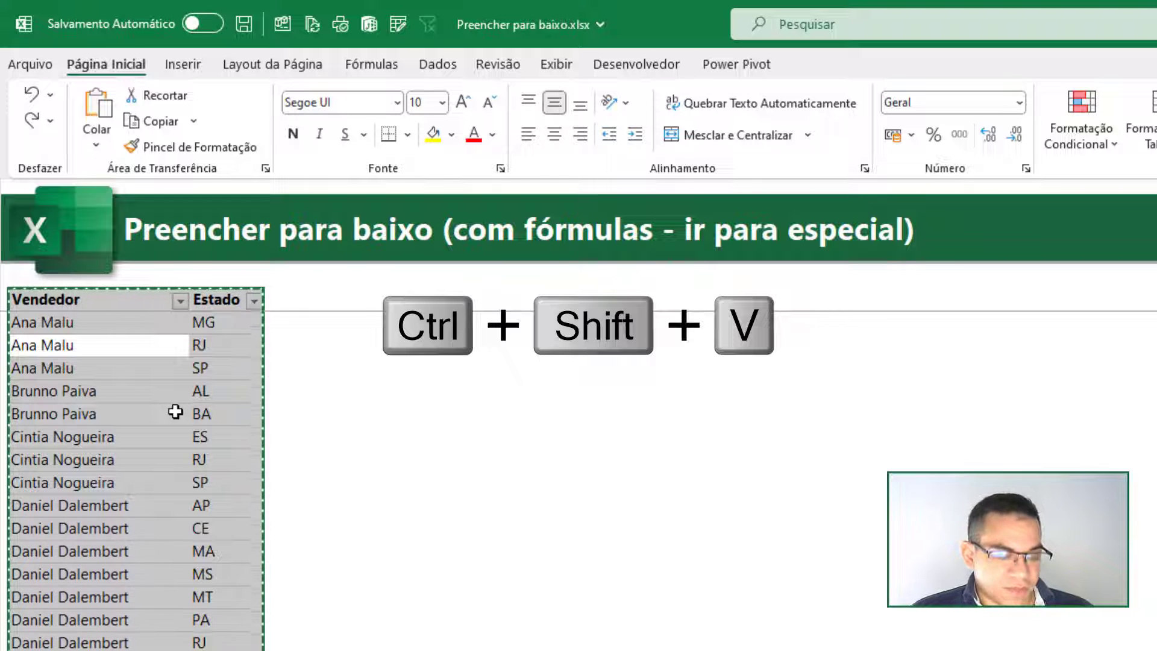
double_click(141, 415)
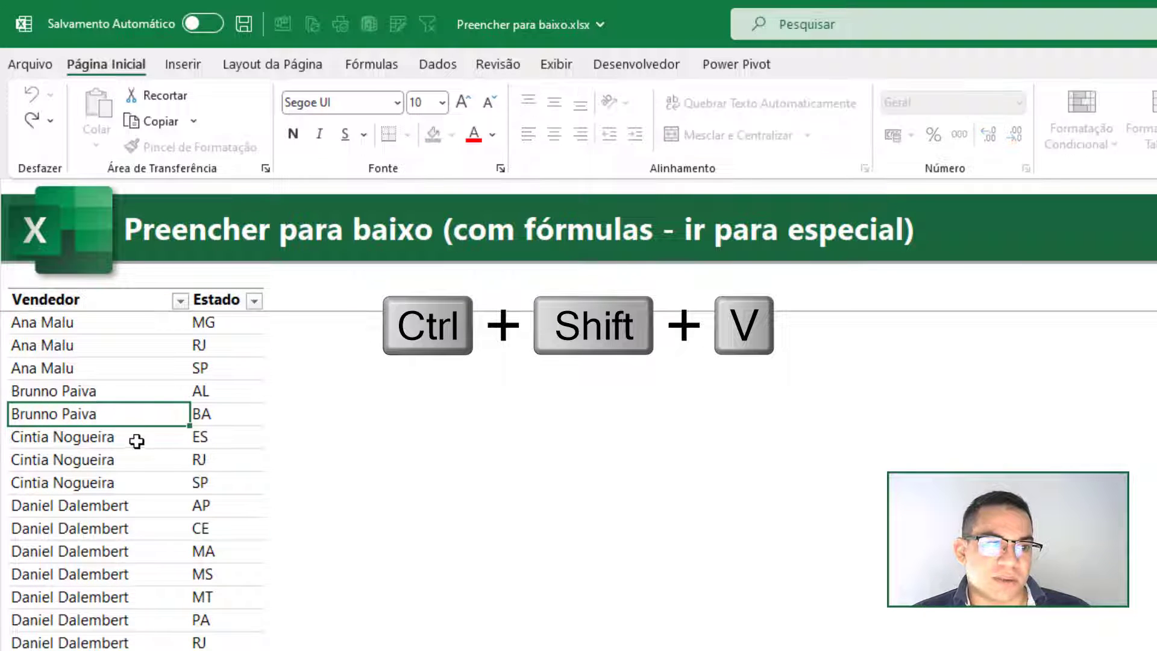
double_click(138, 438)
key(Escape)
key(ctrl+z)
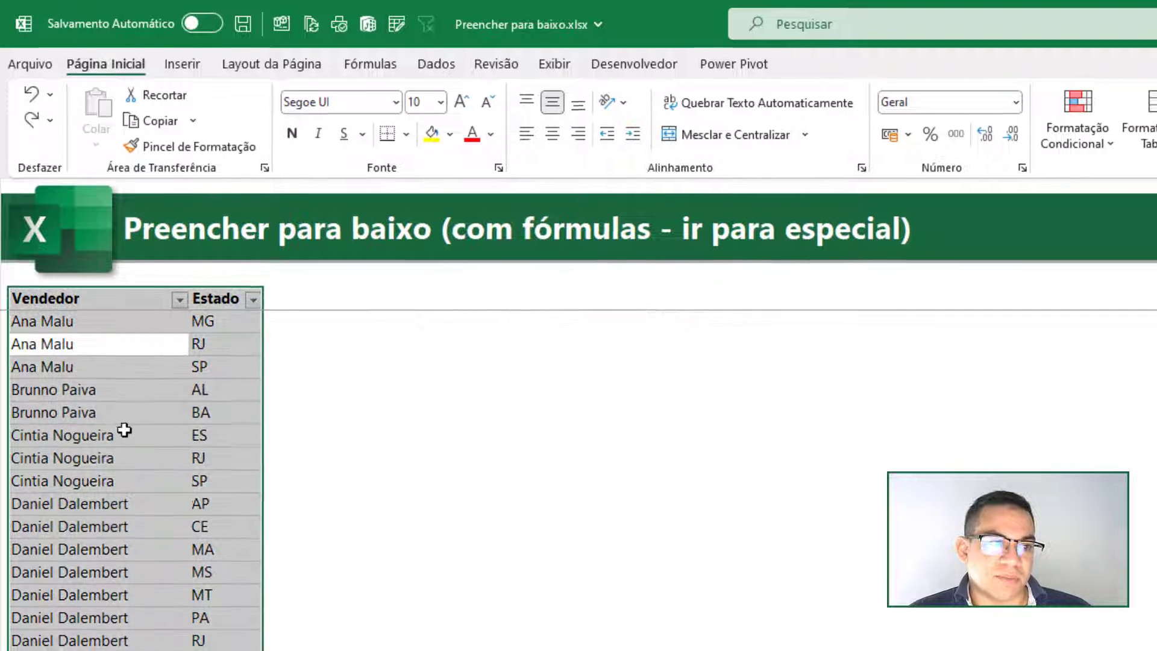
double_click(127, 437)
key(Escape)
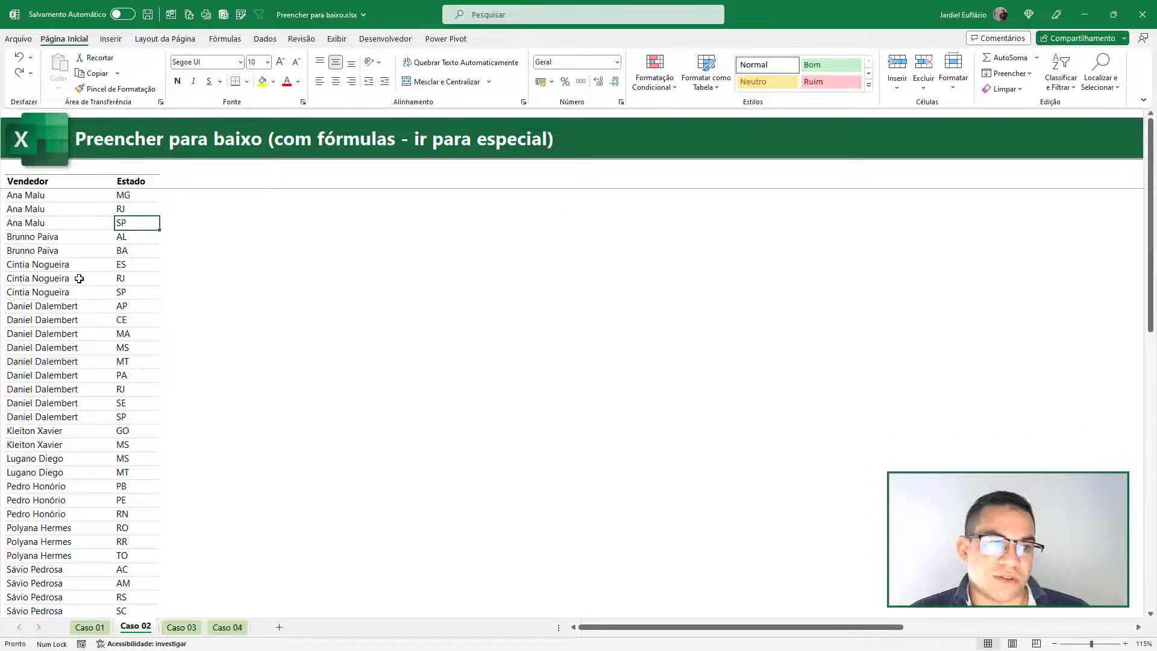
- Convert the table range B4:C35 to static values in place using the option Copiar aqui somente como valores
click(80, 277)
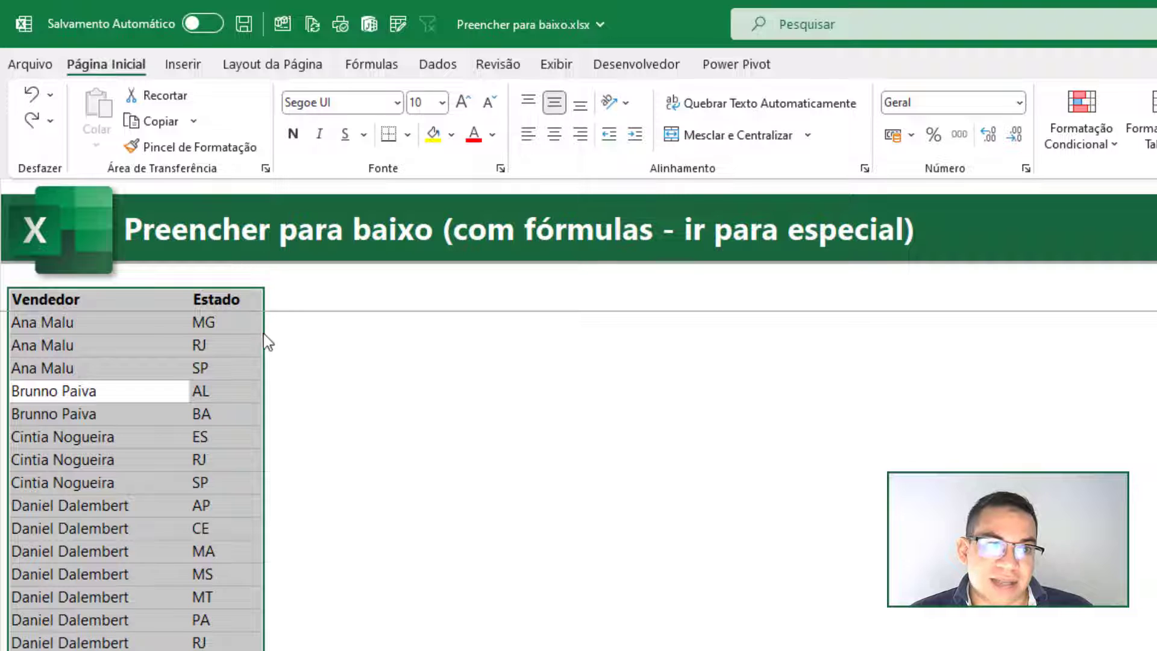
drag(263, 334, 530, 339)
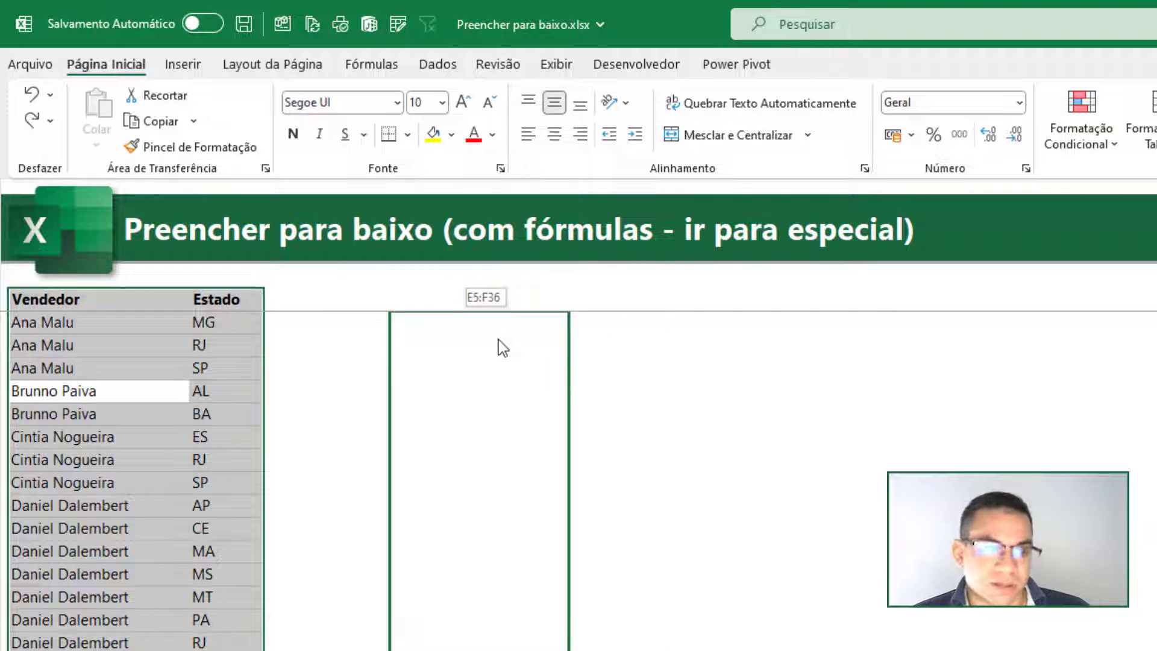
drag(456, 342, 209, 331)
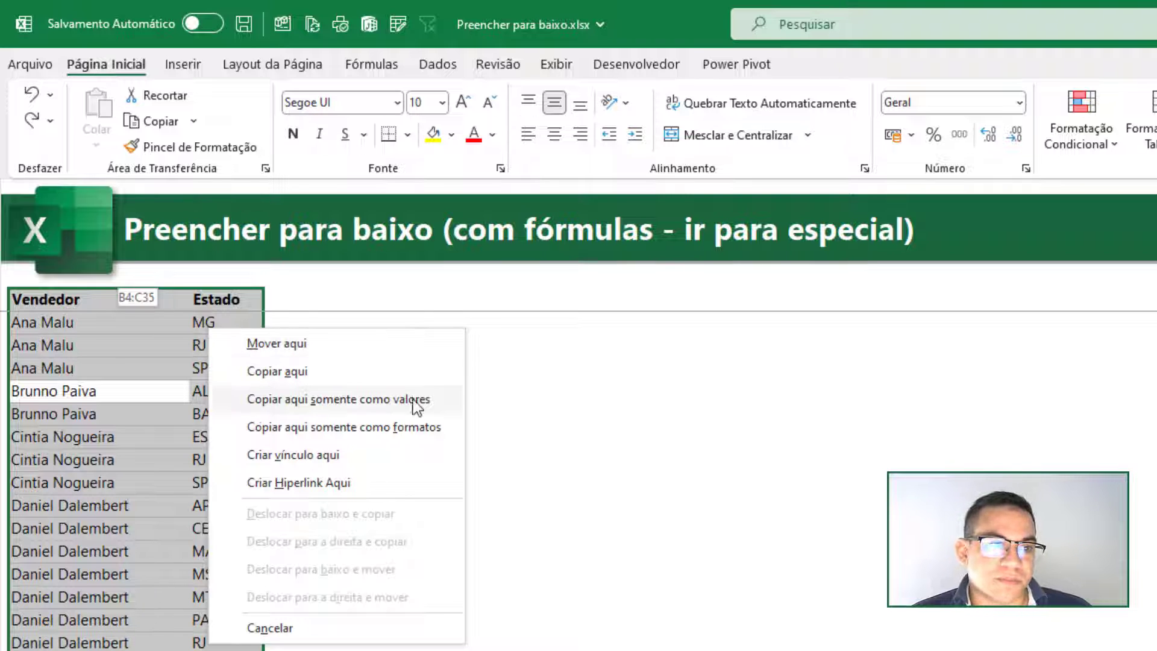
click(316, 405)
click(129, 414)
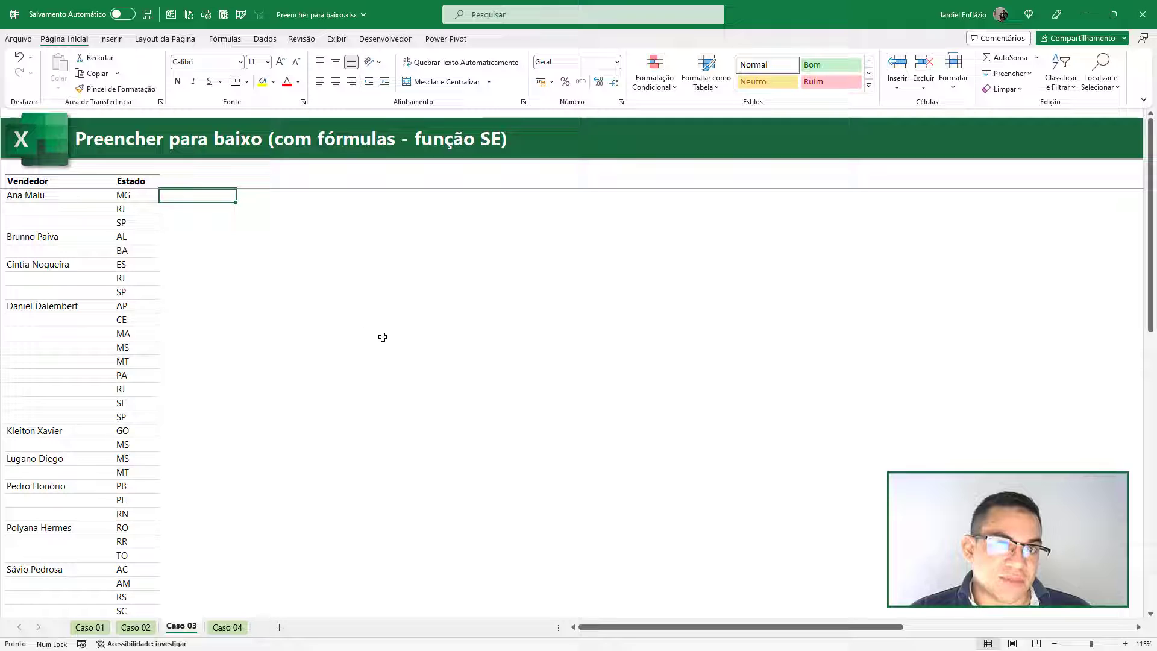
- Examine the gaps in the Vendedor column alongside the empty column next to Estado, ending with cell D5 selected
drag(203, 181, 199, 555)
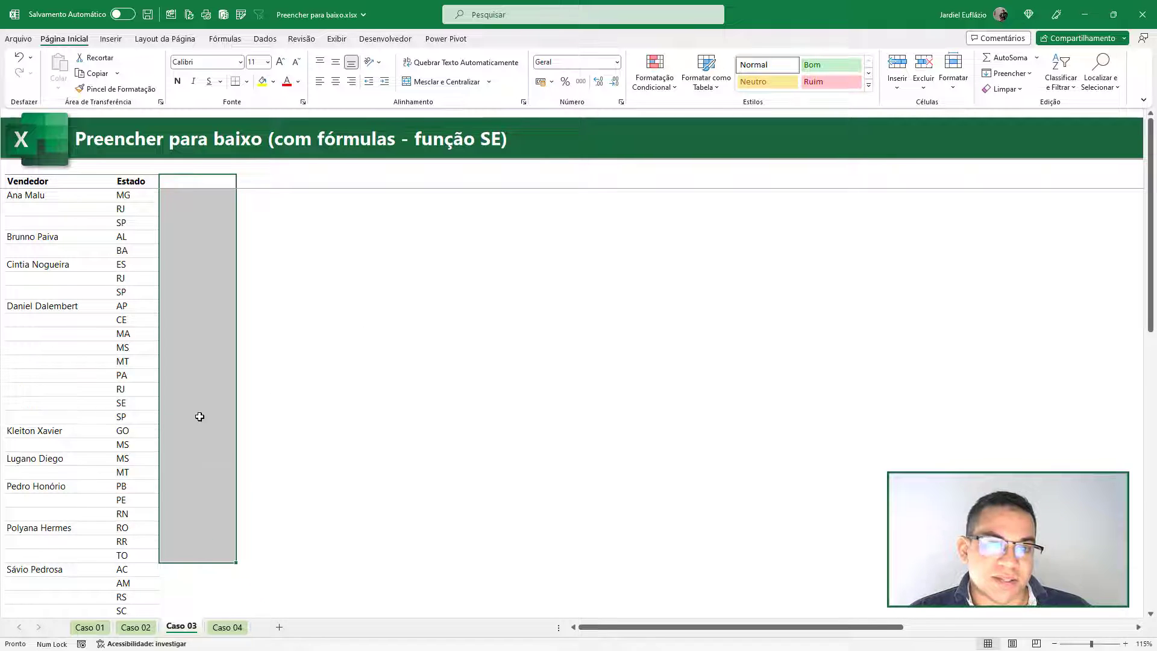
click(207, 336)
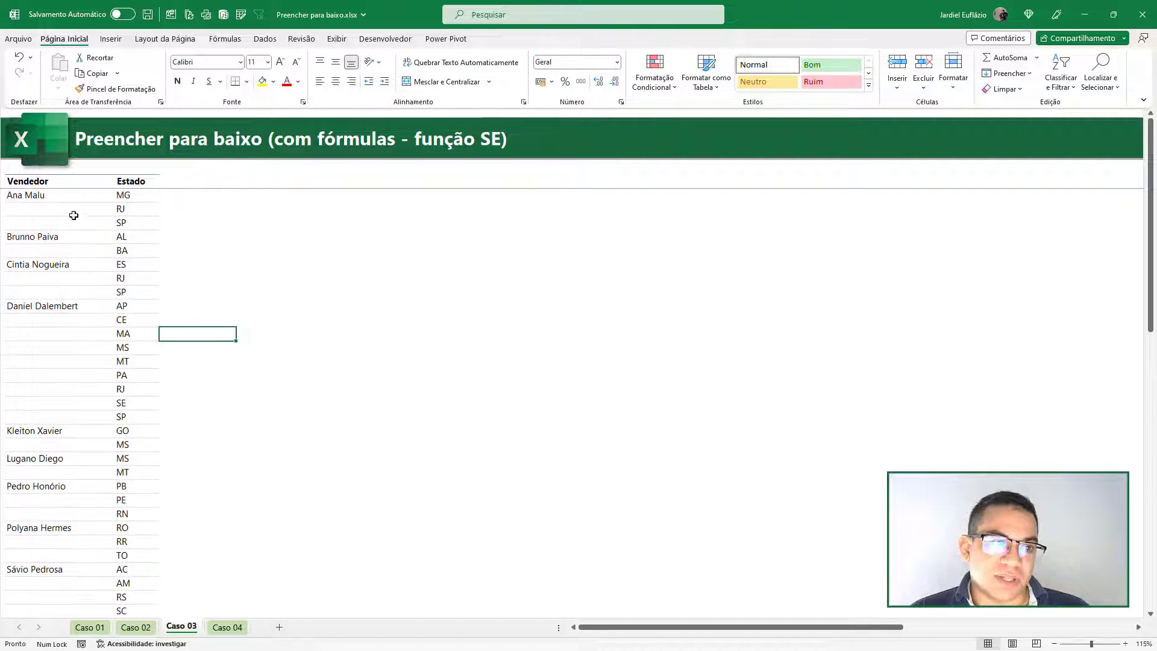
drag(61, 195, 56, 586)
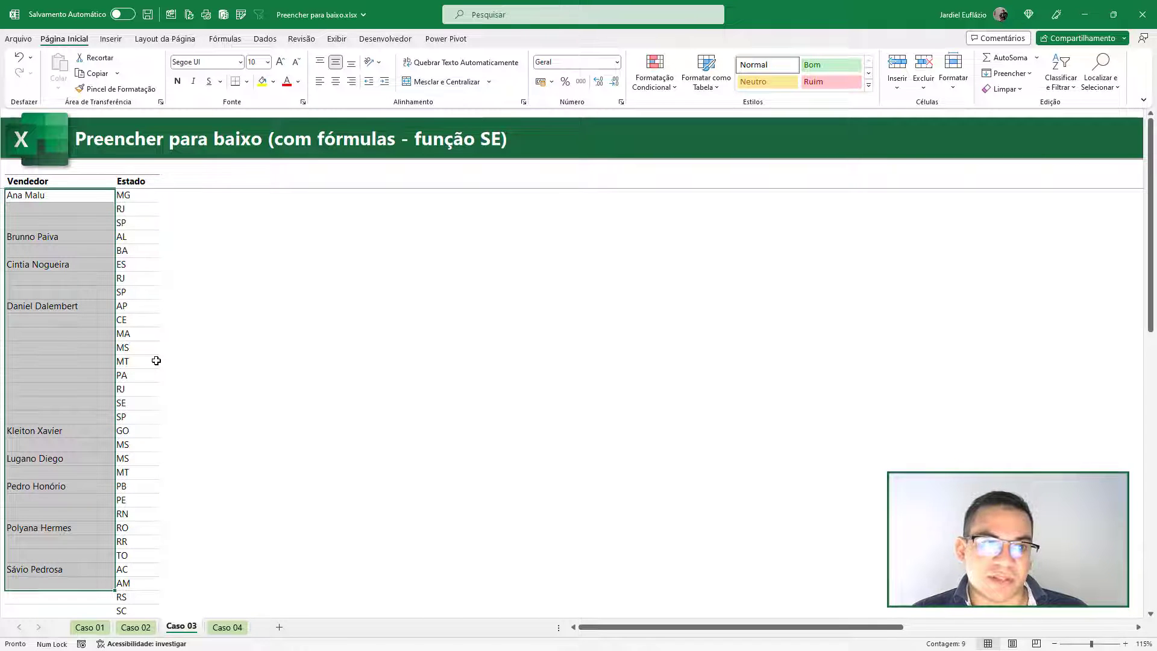
click(187, 197)
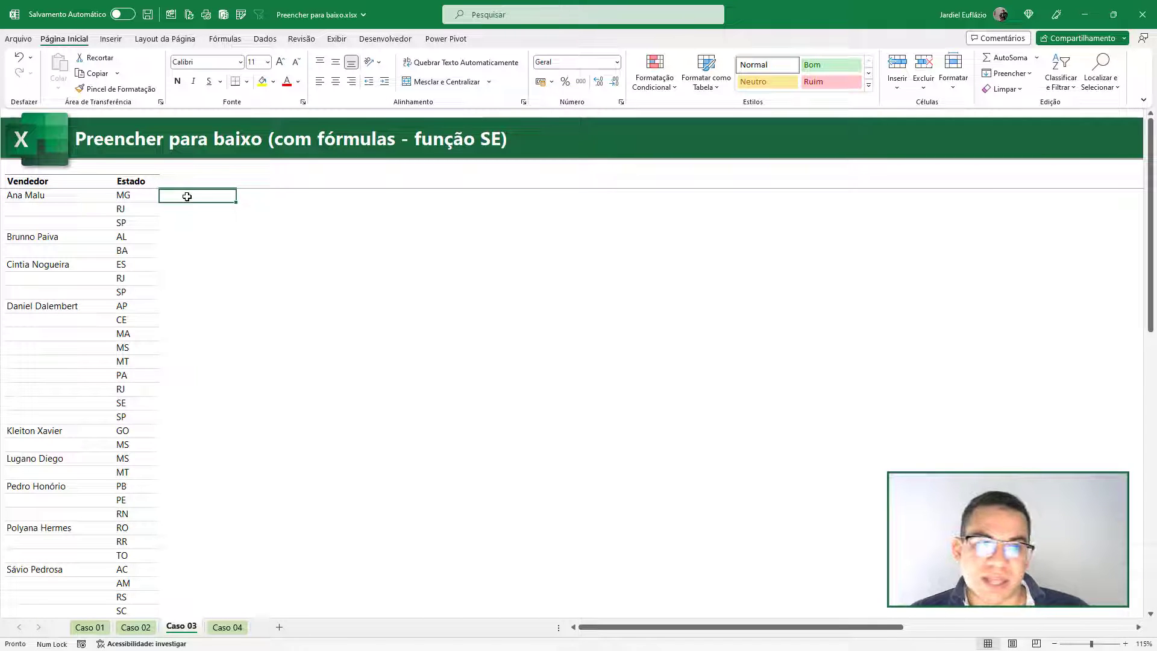
drag(187, 196, 194, 531)
scroll(197, 515, down, 2)
scroll(190, 385, up, 2)
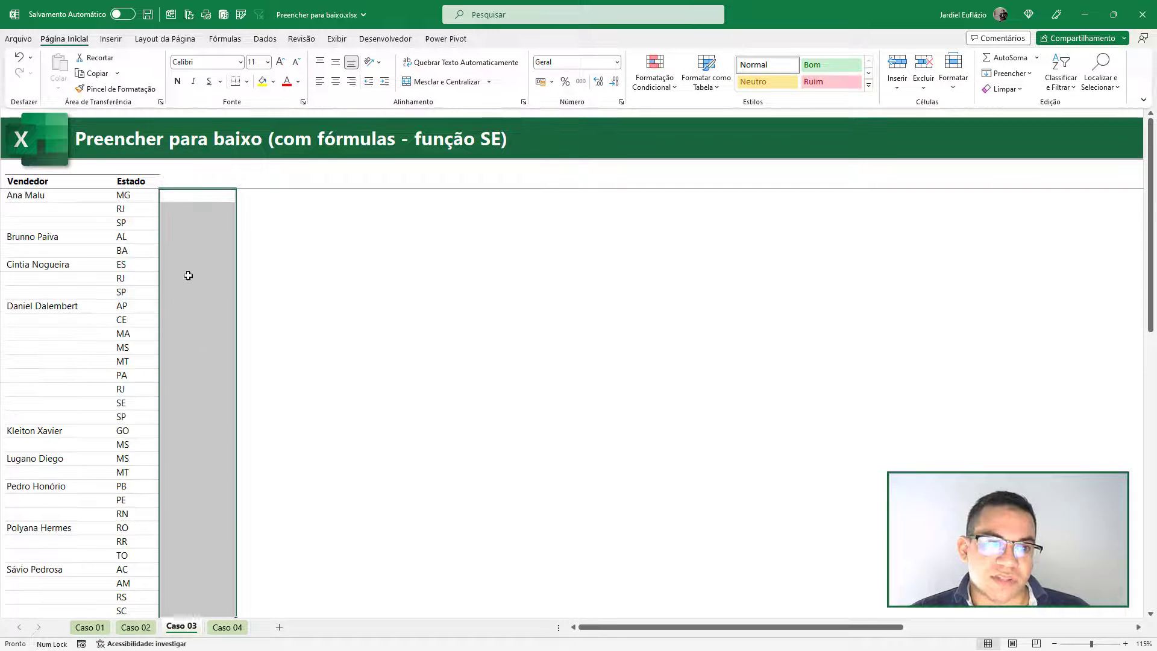
drag(42, 198, 93, 431)
click(231, 276)
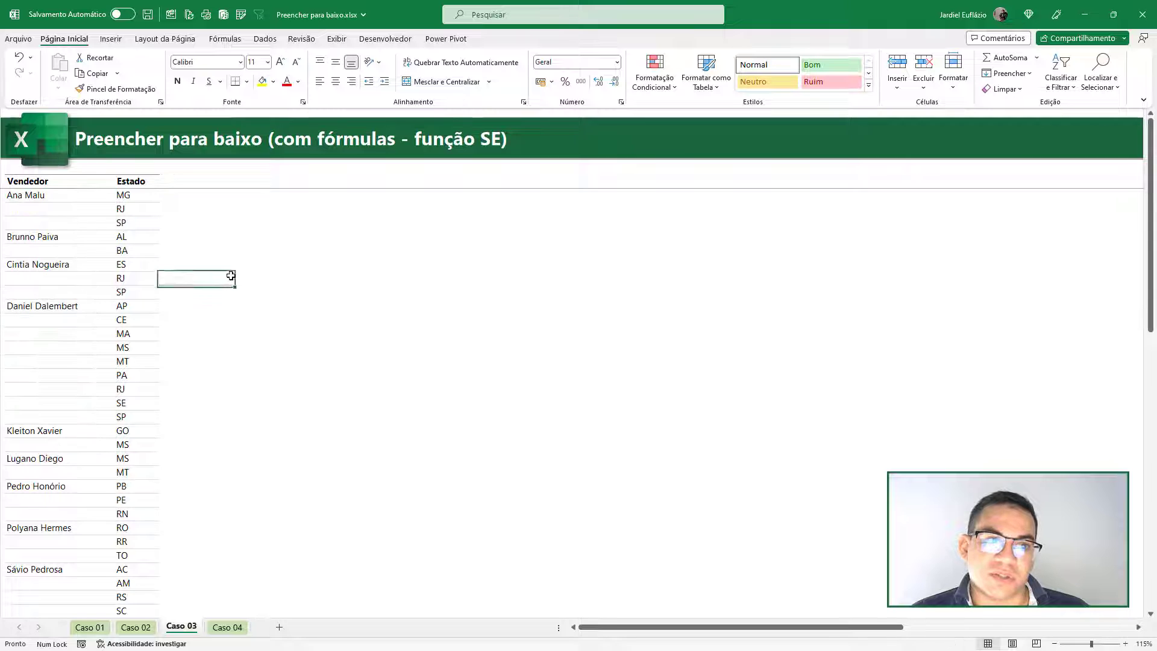
click(188, 195)
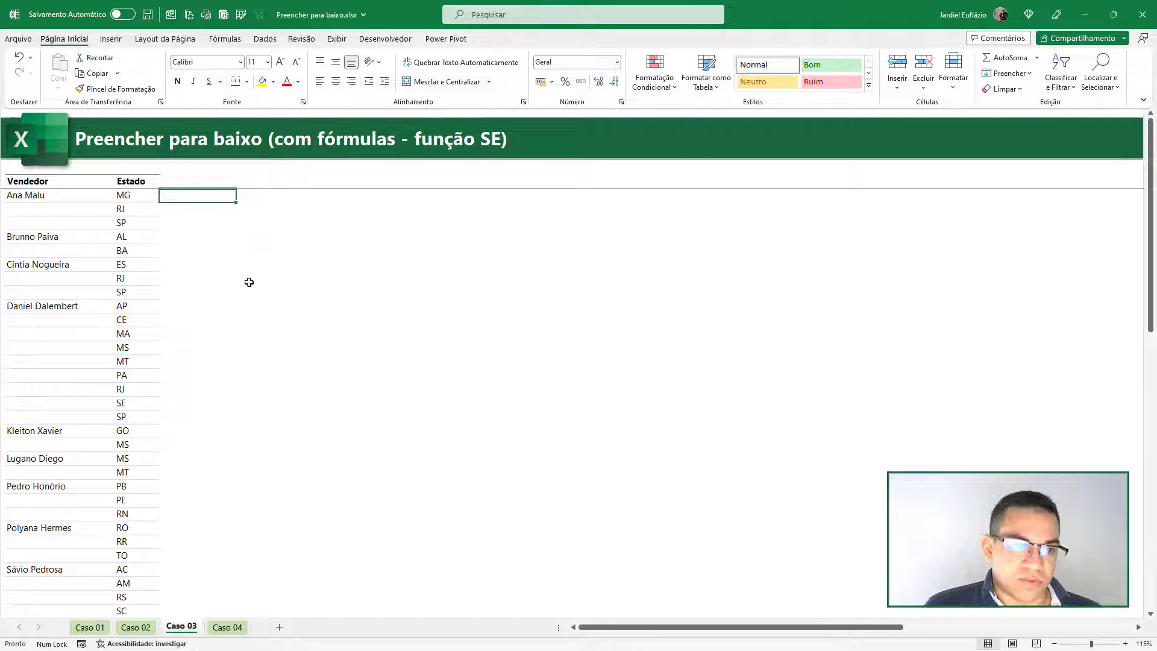
text(=se)
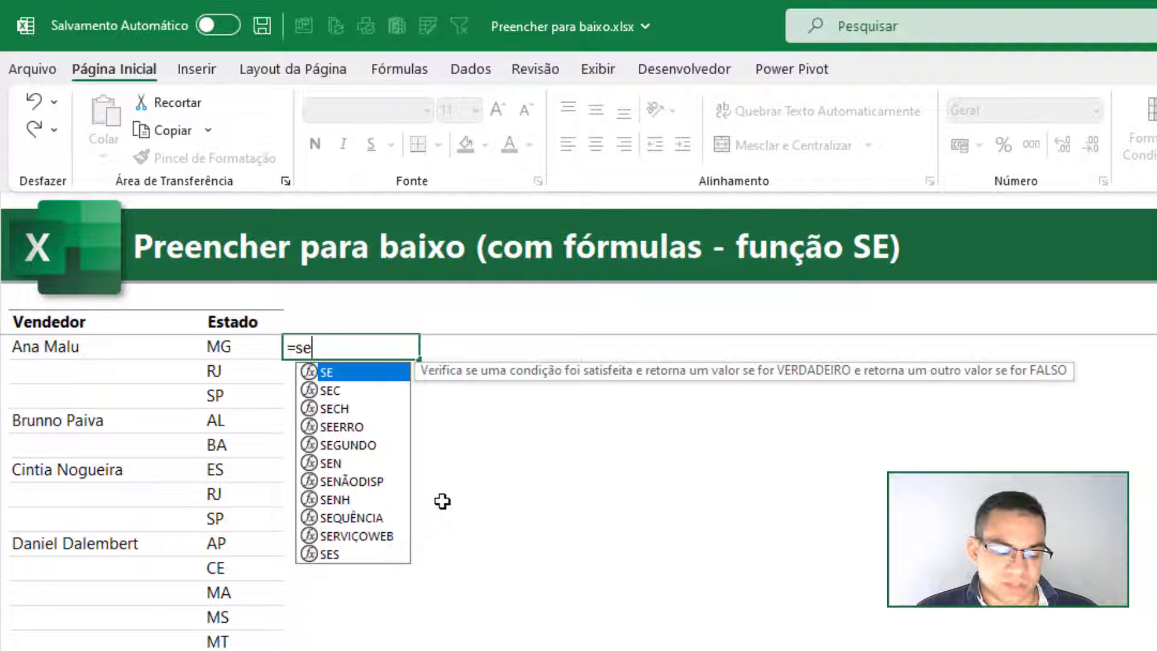
key(BackSpace)
text(se)
key(Tab)
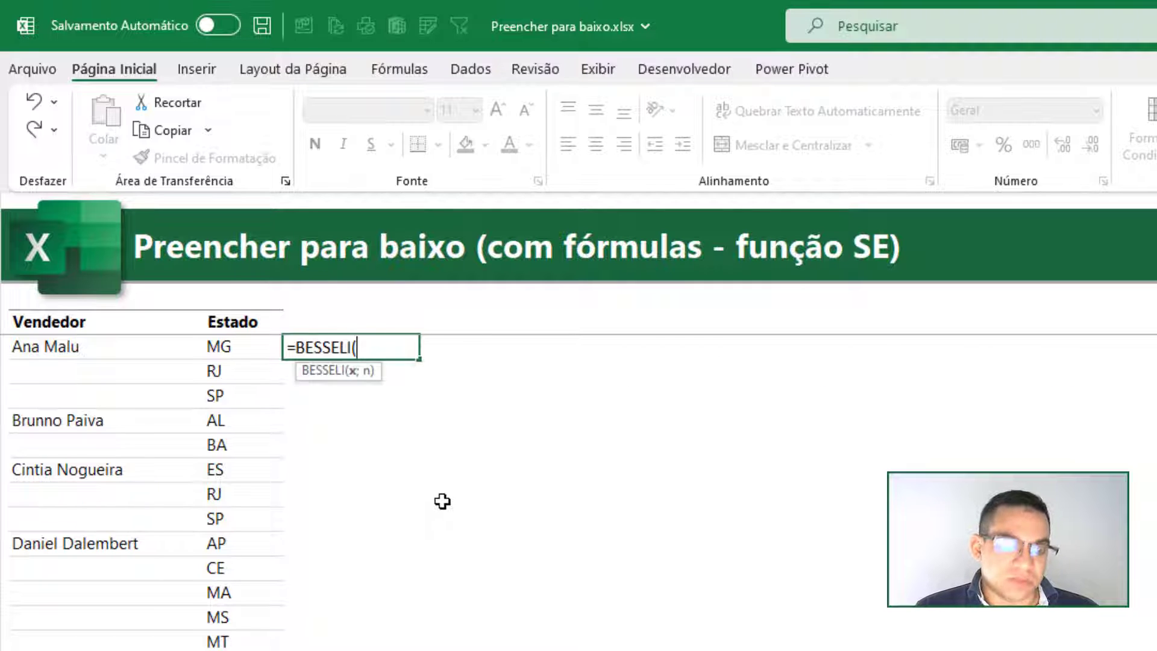
key(Escape)
- Enter the formula =SE(B5<>"";B5;D4) in cell D5, on the first data row beside Estado
text(=se)
key(Tab)
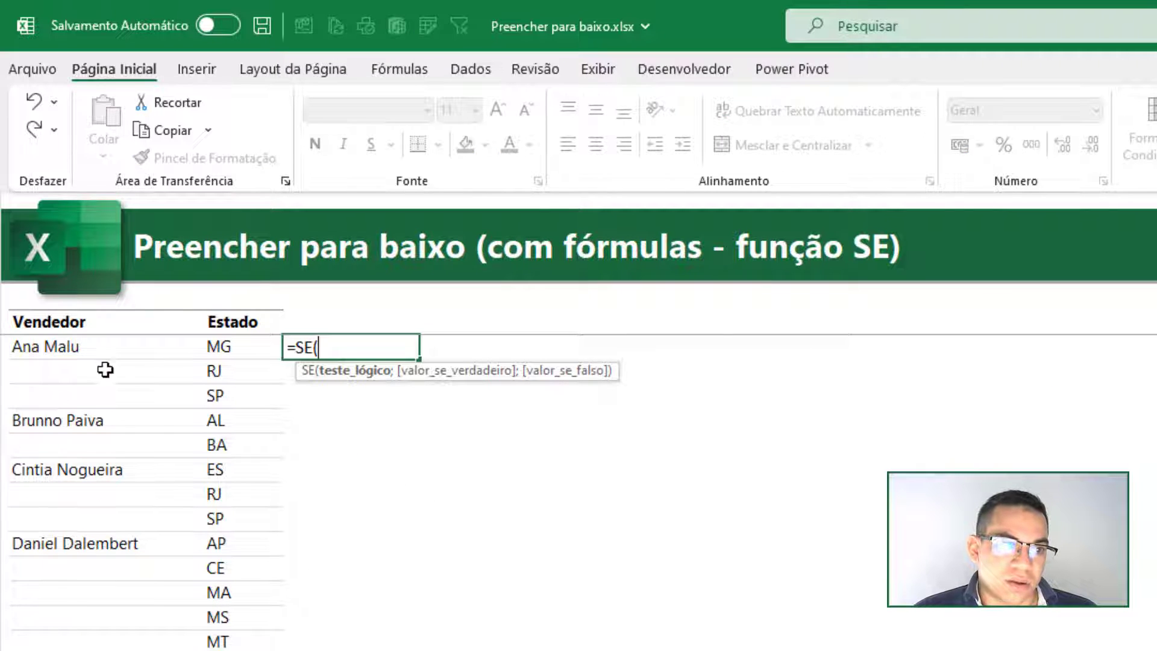
click(56, 348)
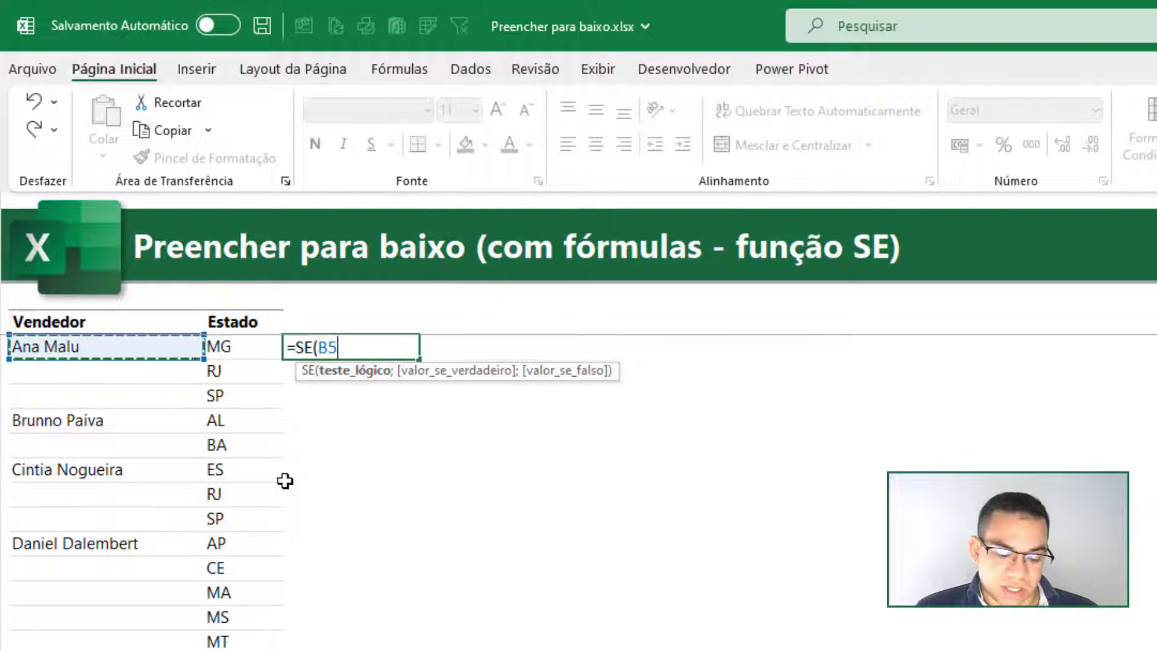
text(<>)
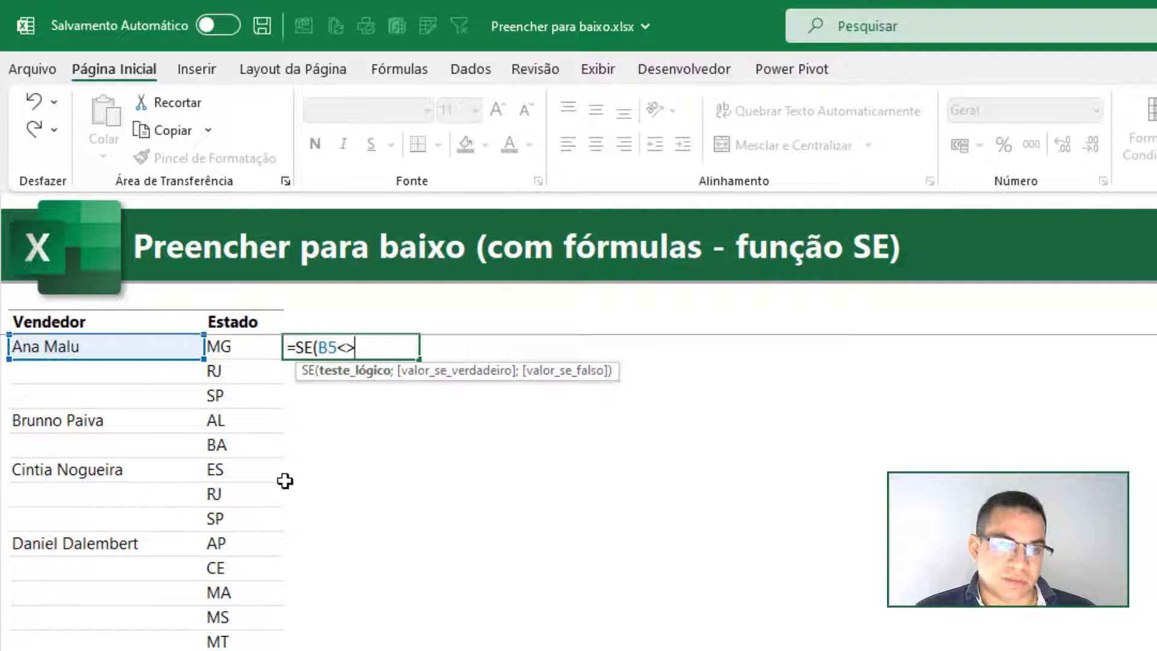
text("")
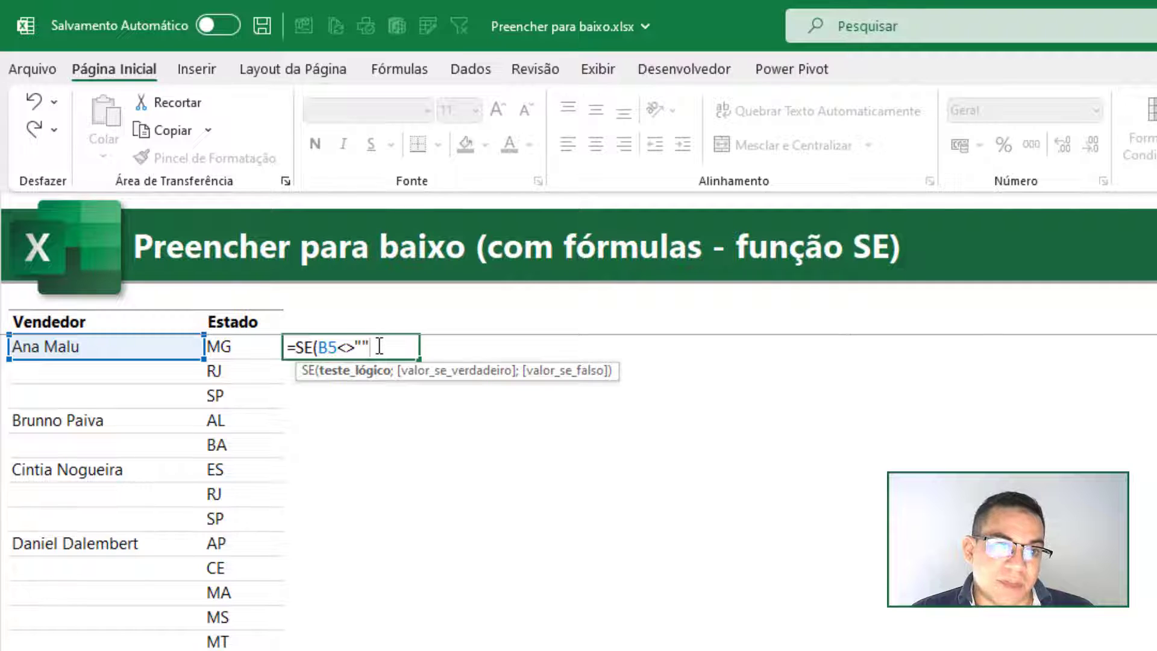
text(;)
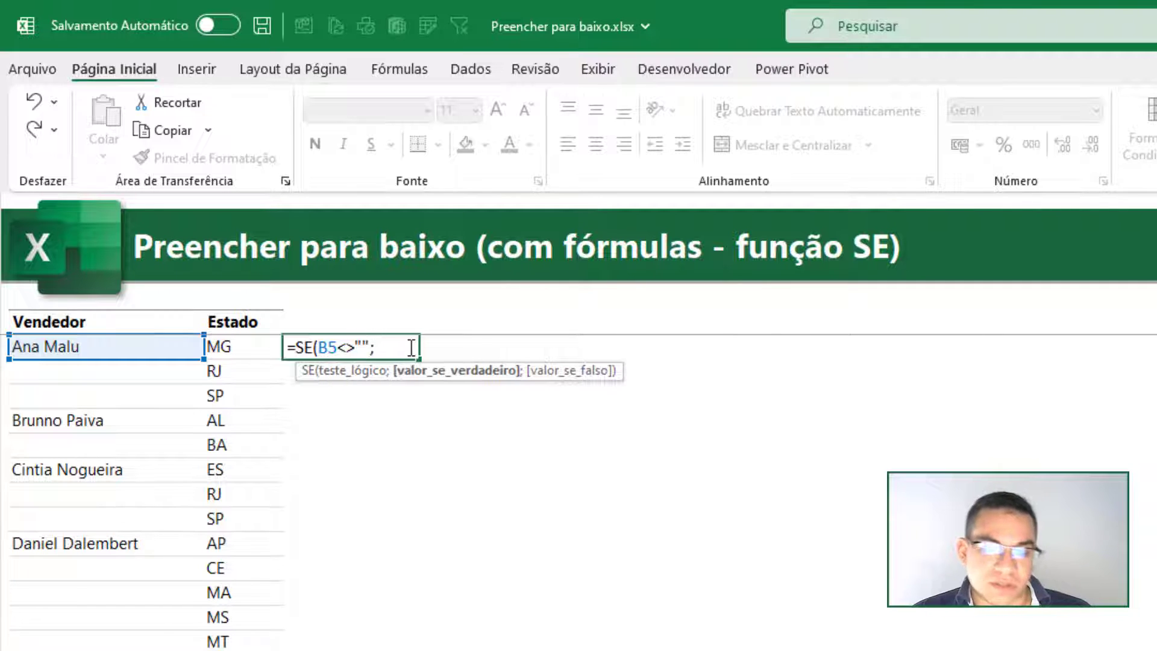
click(125, 349)
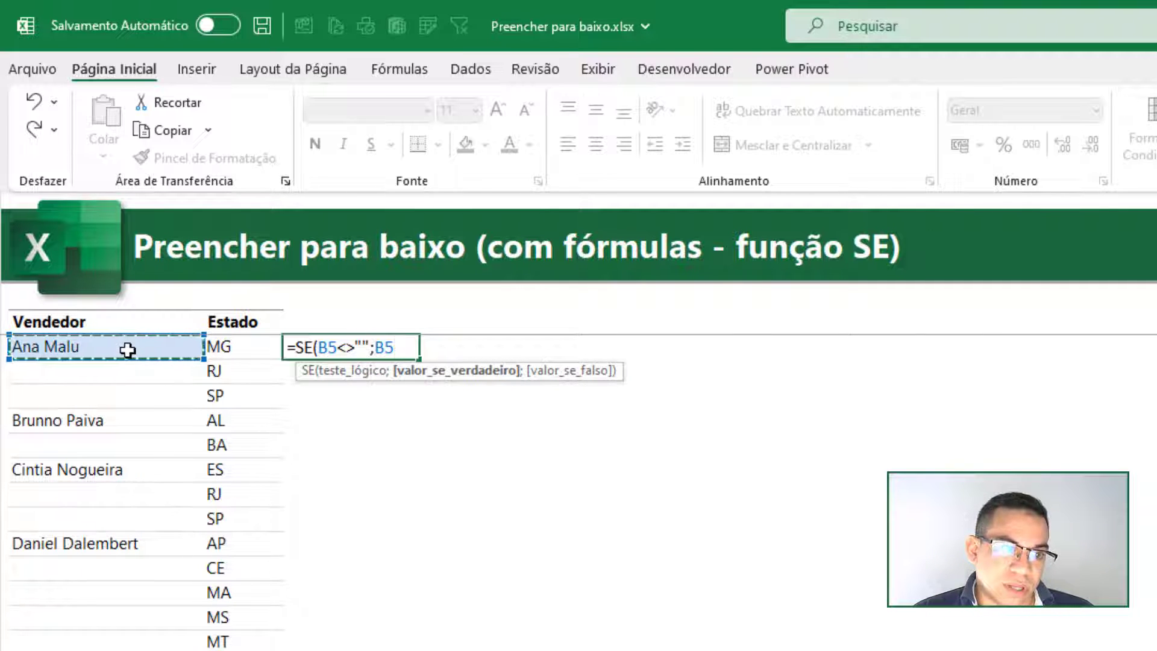
text(;)
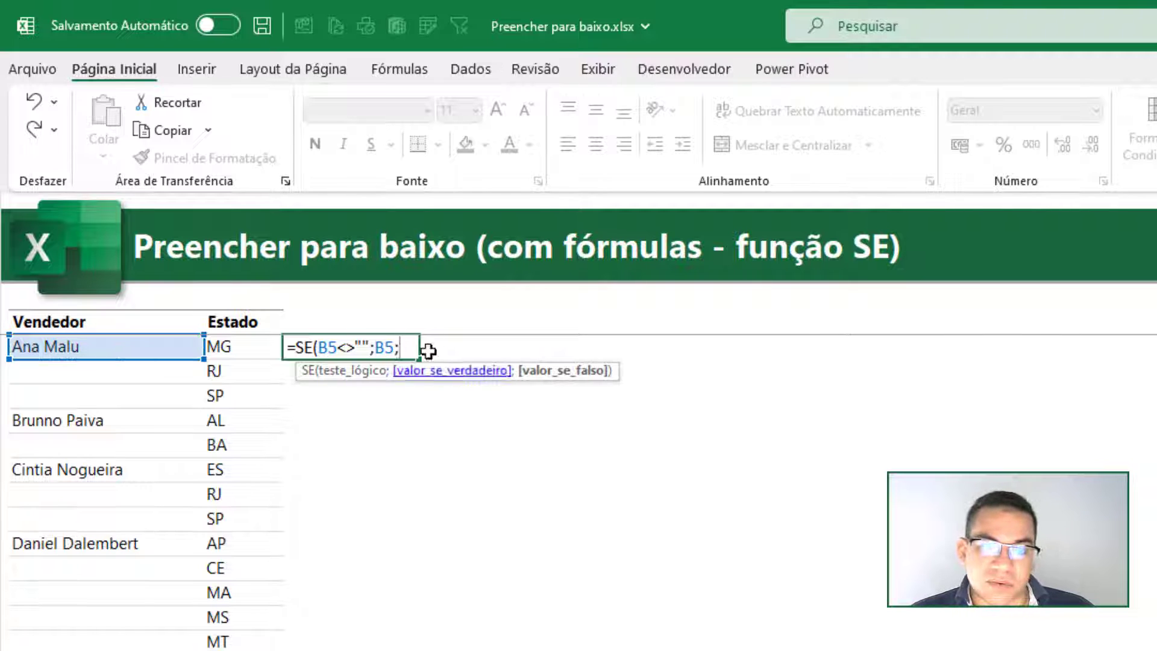
click(376, 322)
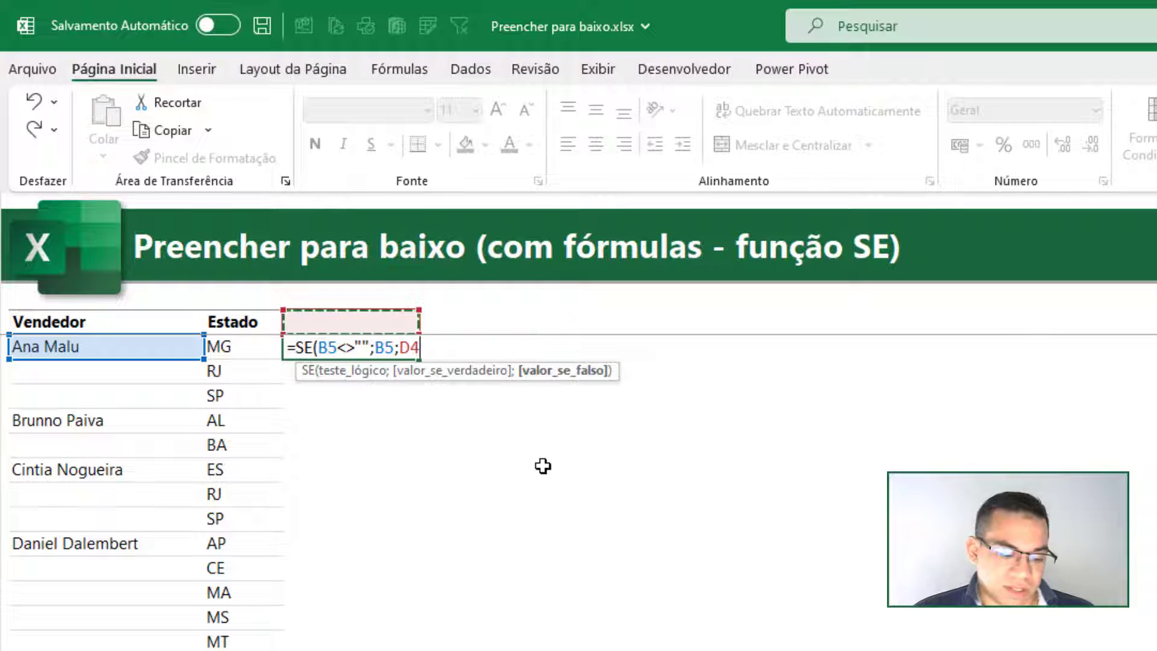
text())
key(Return)
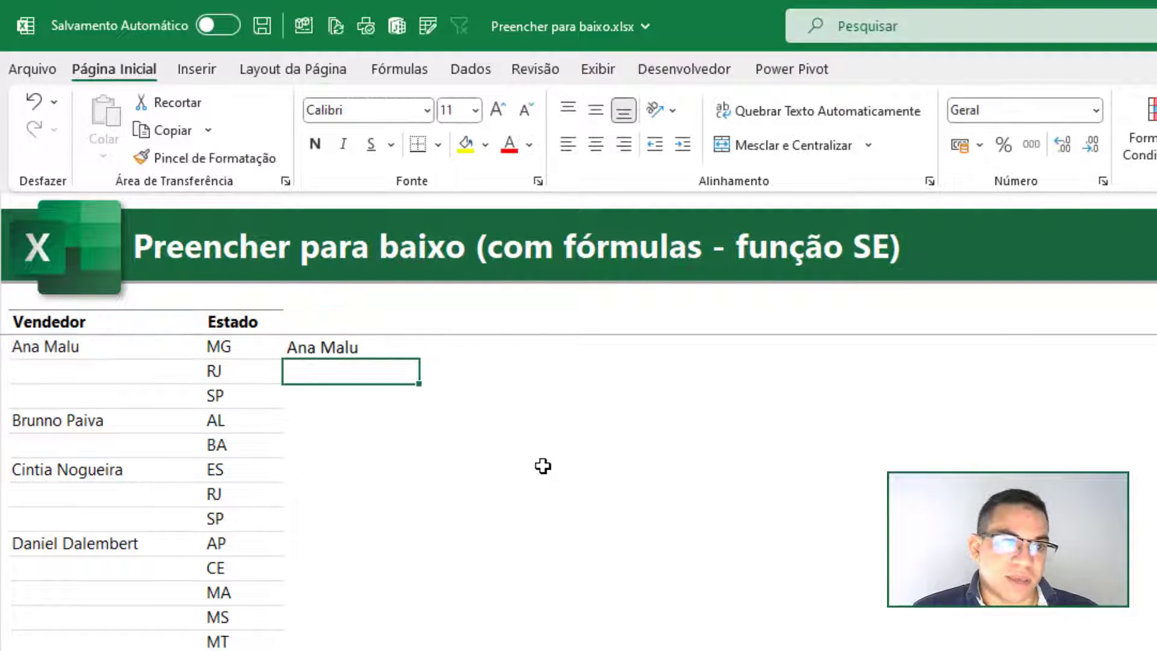
- Check the SE formula in D5 and fill it down one row to D6
double_click(375, 348)
key(Escape)
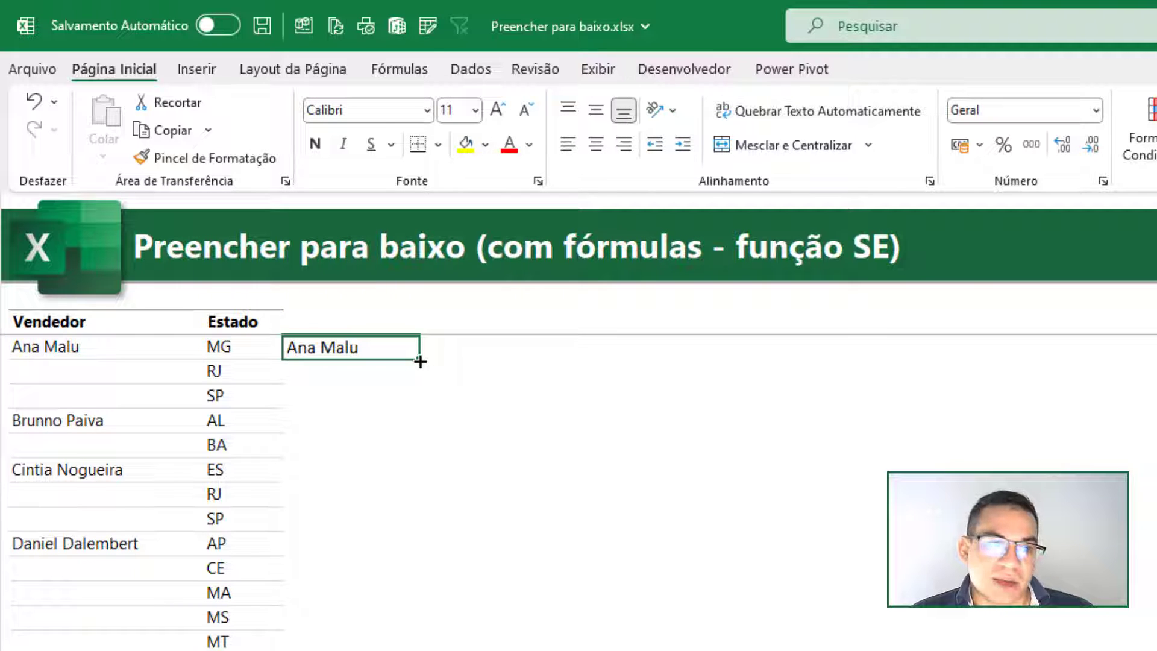
drag(420, 362, 418, 383)
click(405, 449)
- Inspect the cell references in the SE formulas of D6 and D5, leaving both formulas as they are
double_click(366, 374)
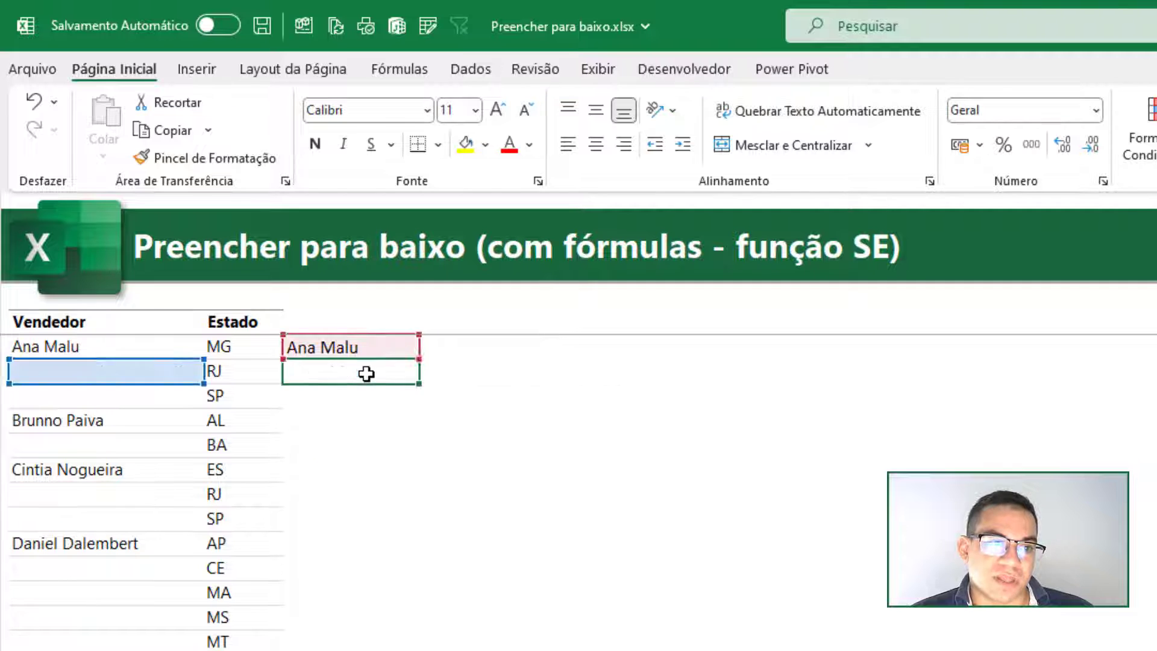
key(Escape)
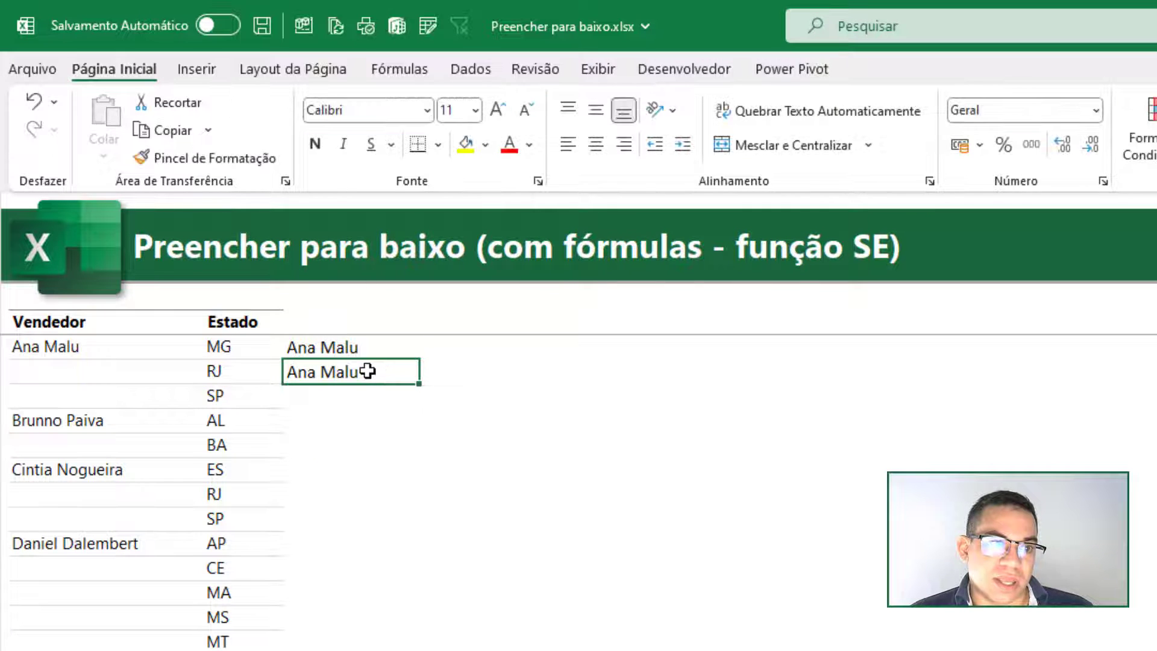
double_click(370, 372)
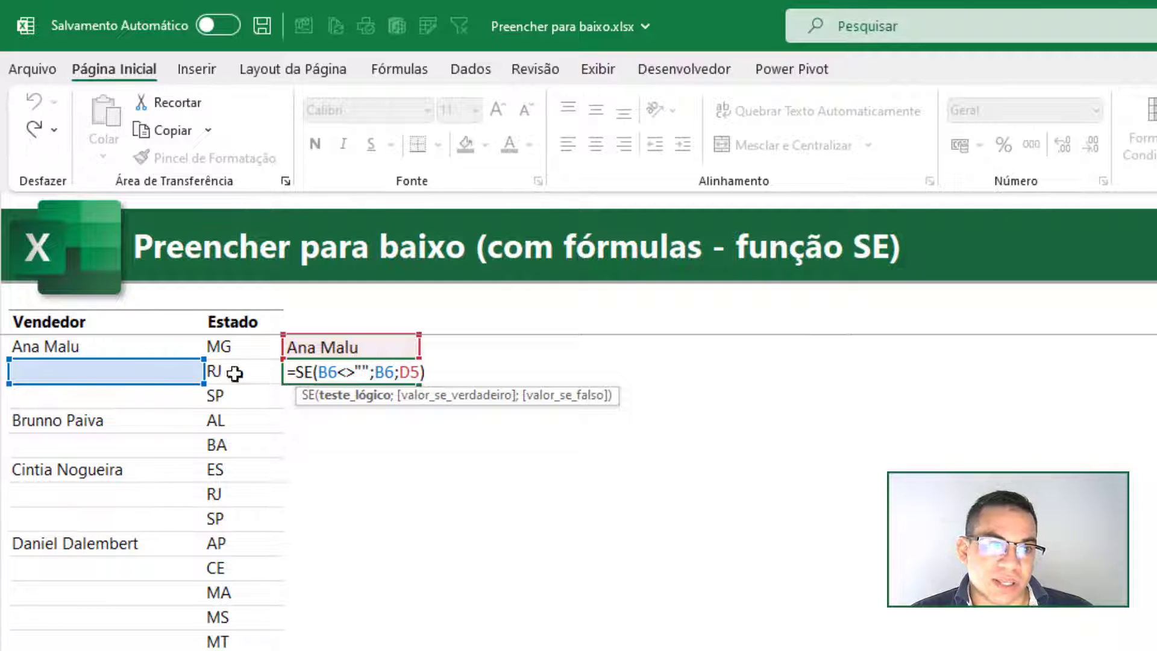
key(ctrl+Return)
double_click(362, 348)
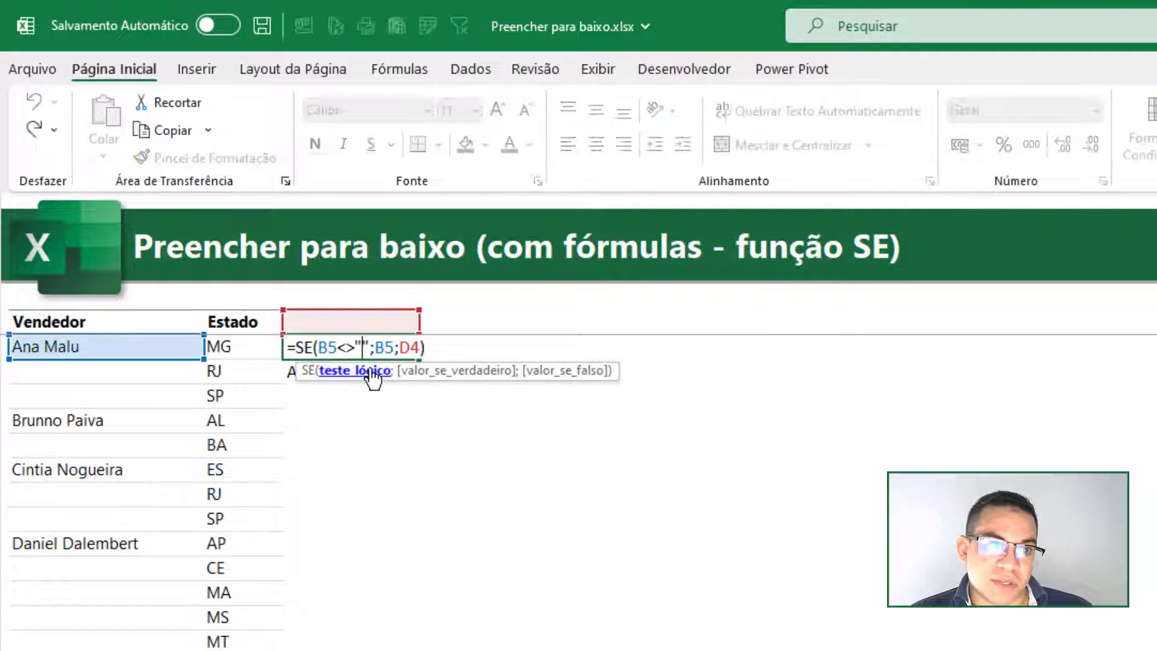
key(Escape)
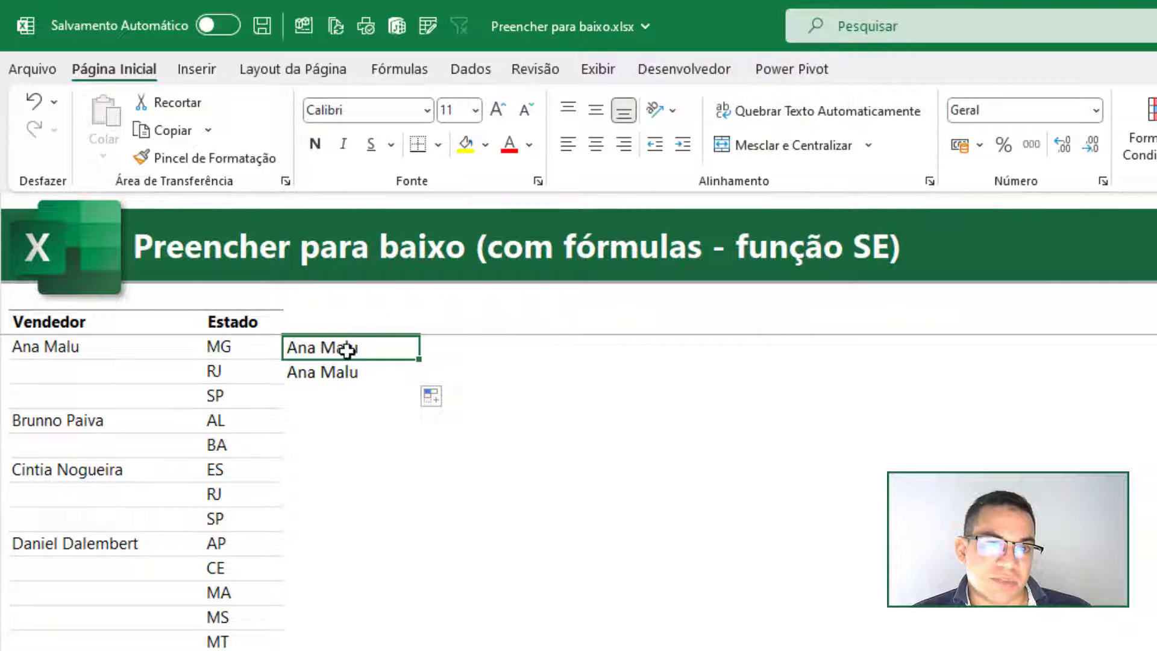
- Fill the SE formula from D6 down the helper column to the table's last row
click(371, 370)
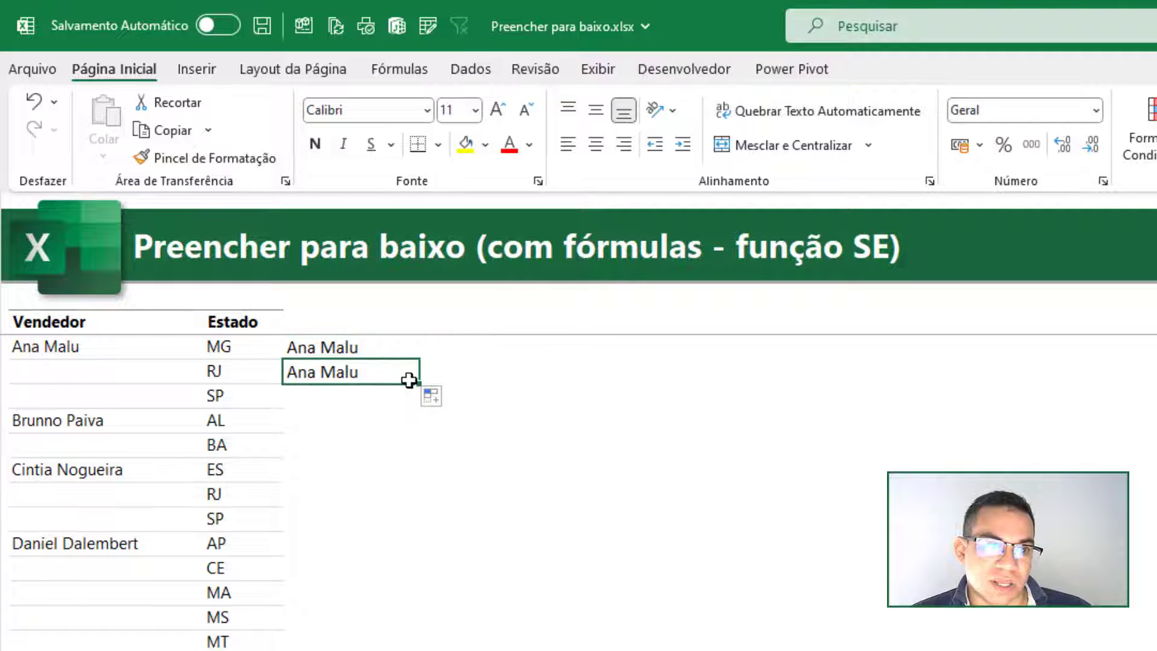
drag(418, 384, 384, 650)
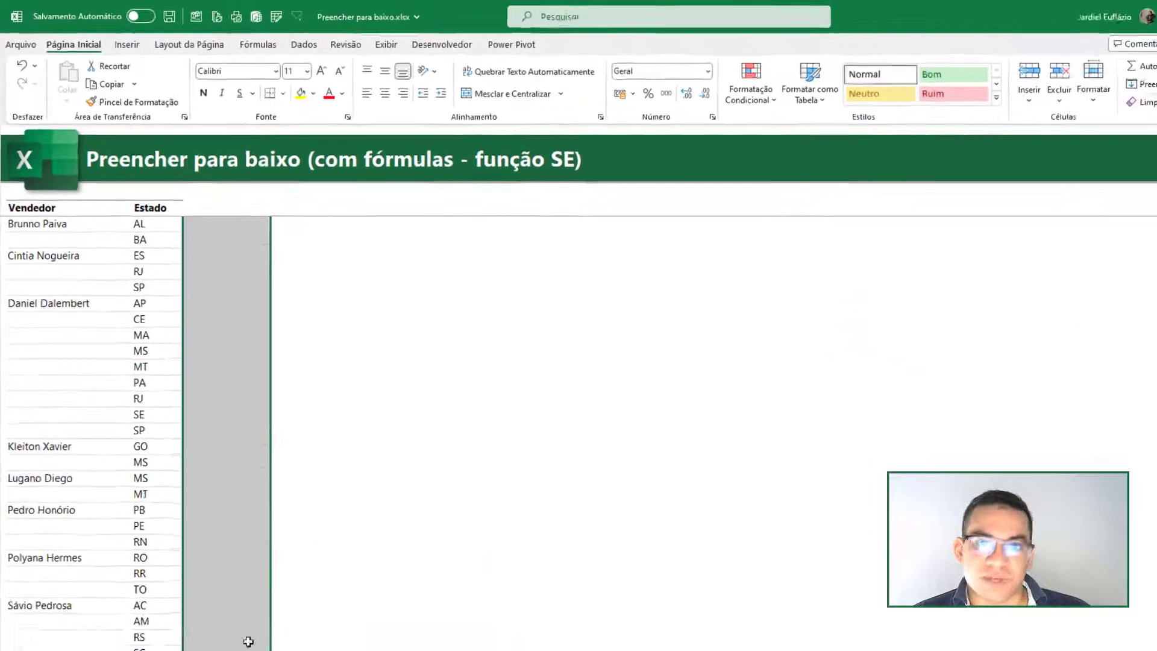
drag(249, 641, 248, 641)
scroll(247, 451, up, 1)
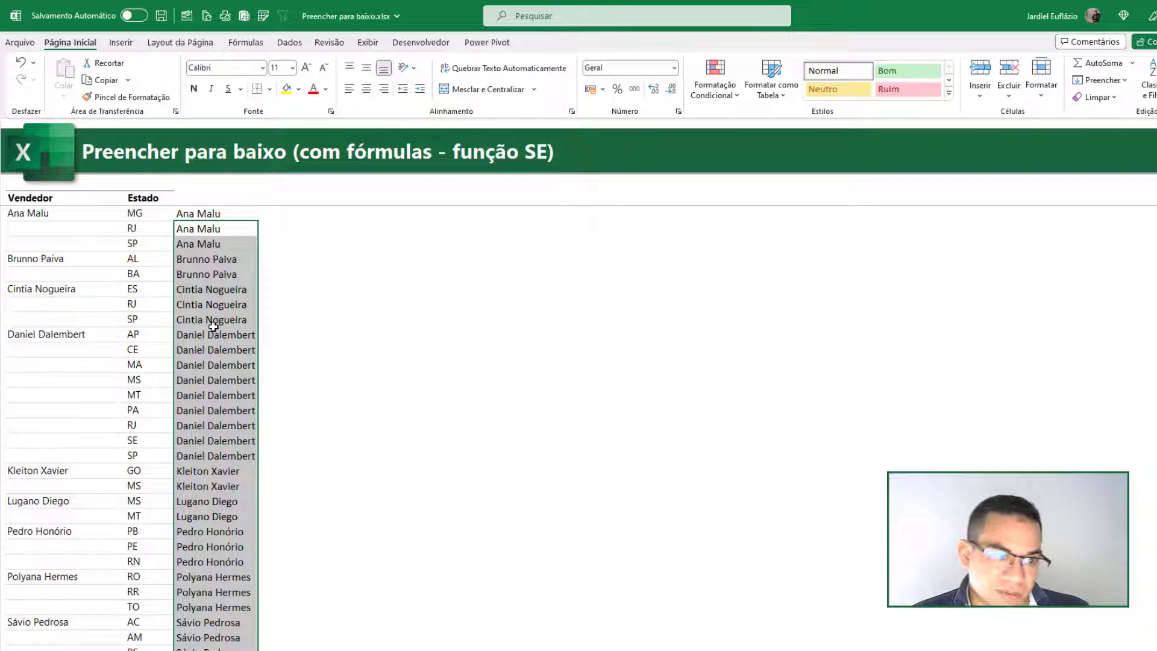
- Copy all the helper column's SE results and paste them as values over the Vendedor column, starting at B5
click(211, 212)
key(ctrl+shift+Down)
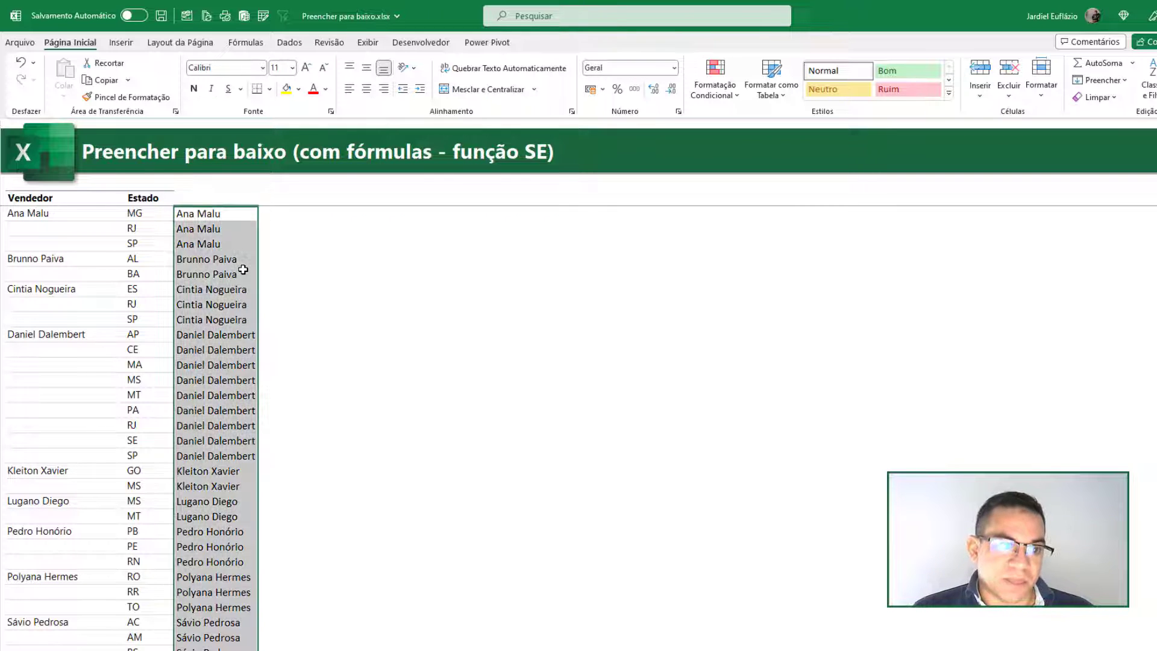
key(ctrl+c)
right_click(49, 219)
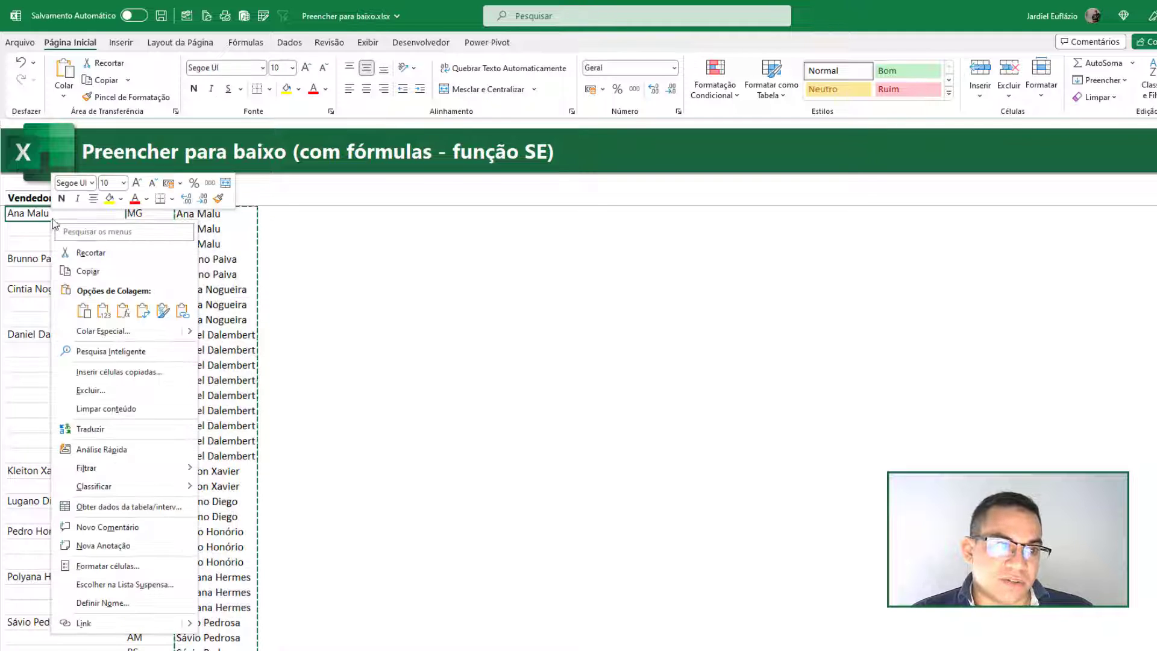
click(103, 311)
key(Escape)
- Delete all the SE formulas from the helper column beside Estado, starting at D5
click(215, 212)
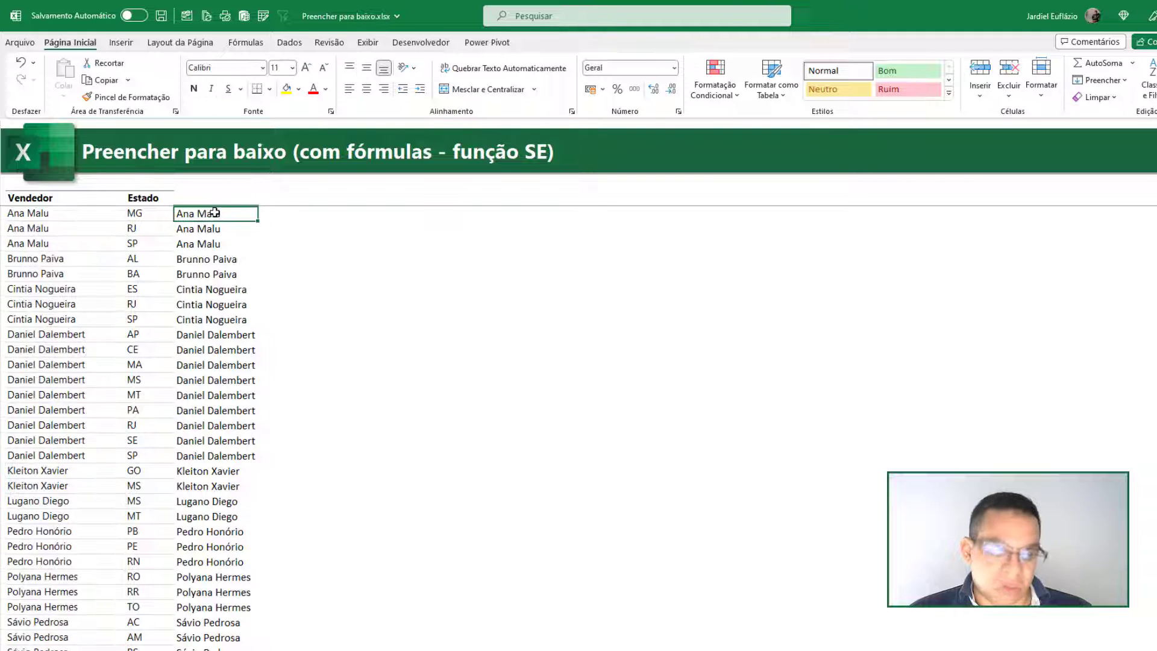
key(ctrl+shift+Down)
key(Delete)
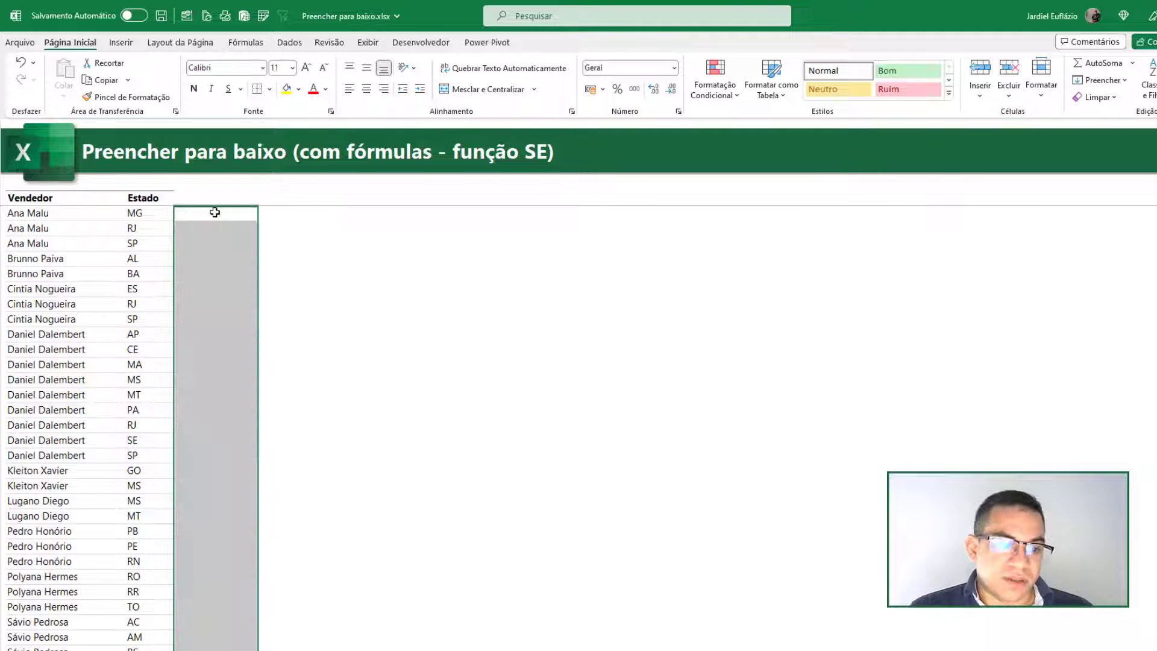
- Switch to the Caso 04 sheet and review the blank Vendedor cells in its table
key(ctrl+Page_Down)
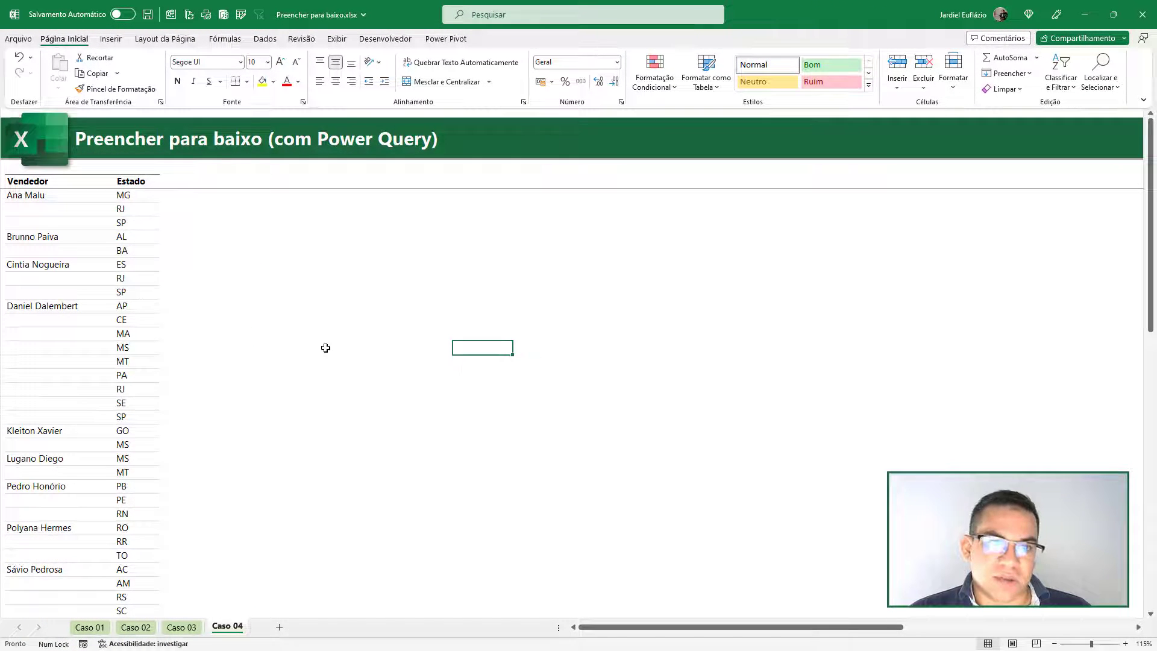
click(127, 260)
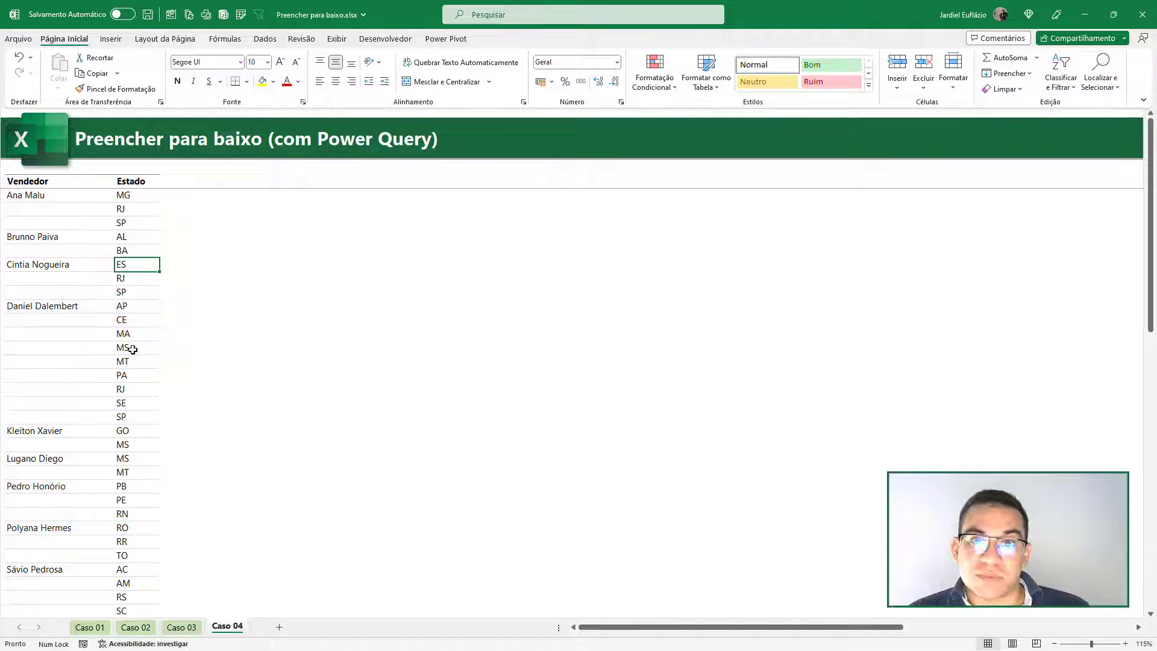
drag(56, 330, 52, 405)
click(158, 387)
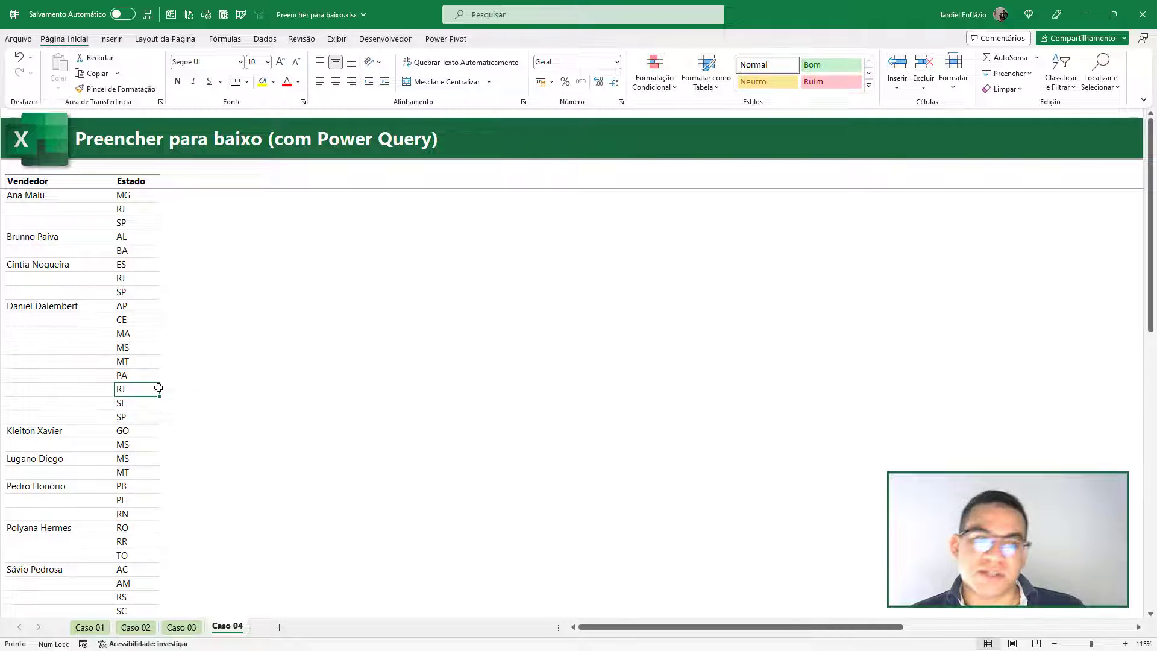
click(63, 304)
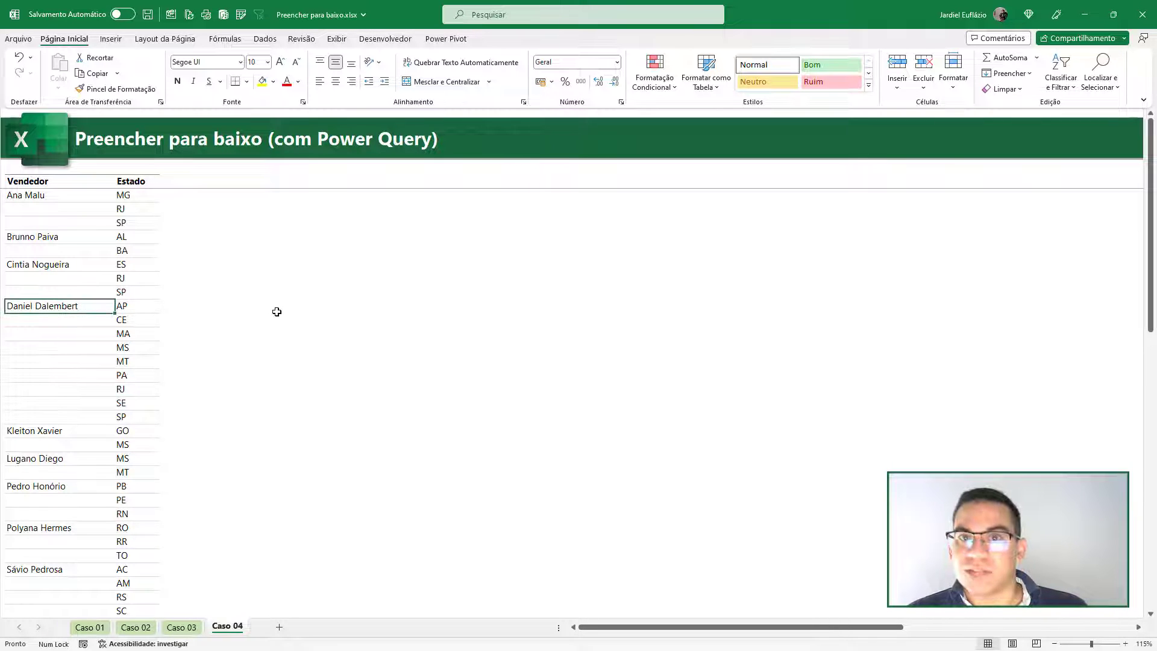
- Turn the Vendedor and Estado data in B4:C35 into a table with headers and bring it into Power Query
click(64, 237)
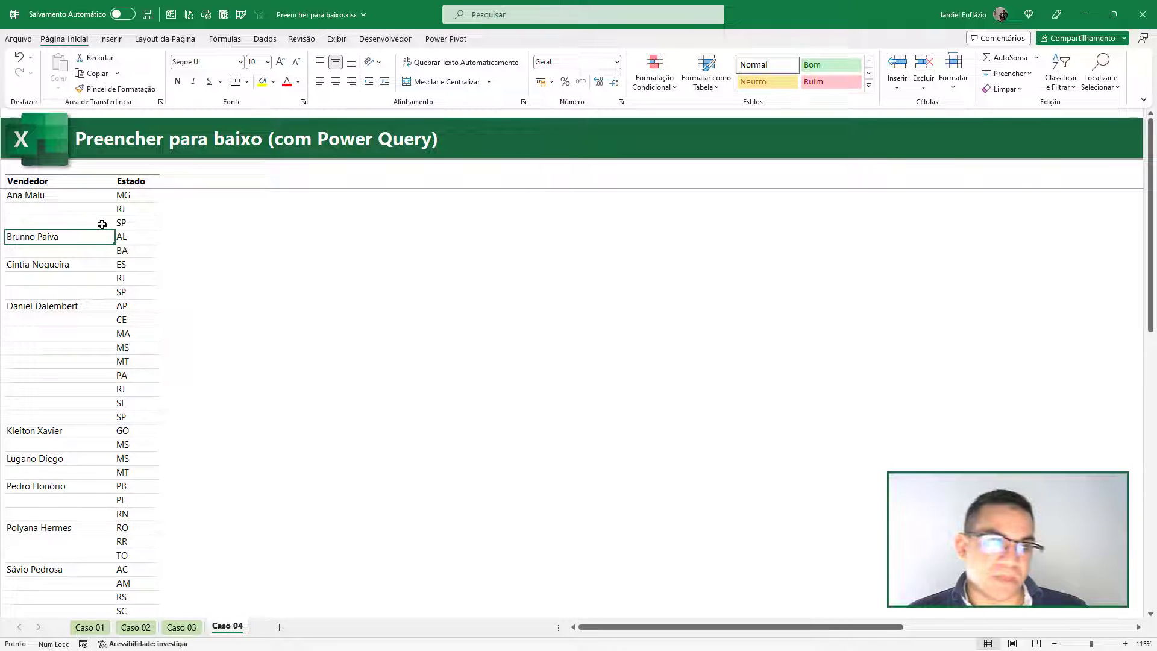
click(265, 40)
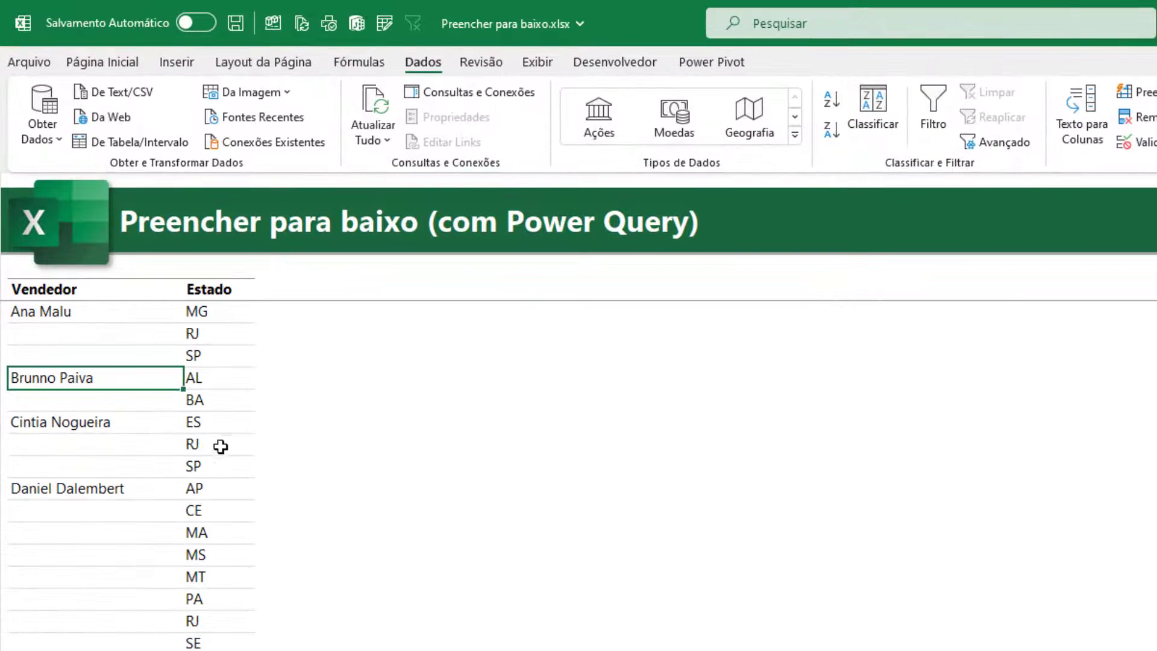
click(158, 144)
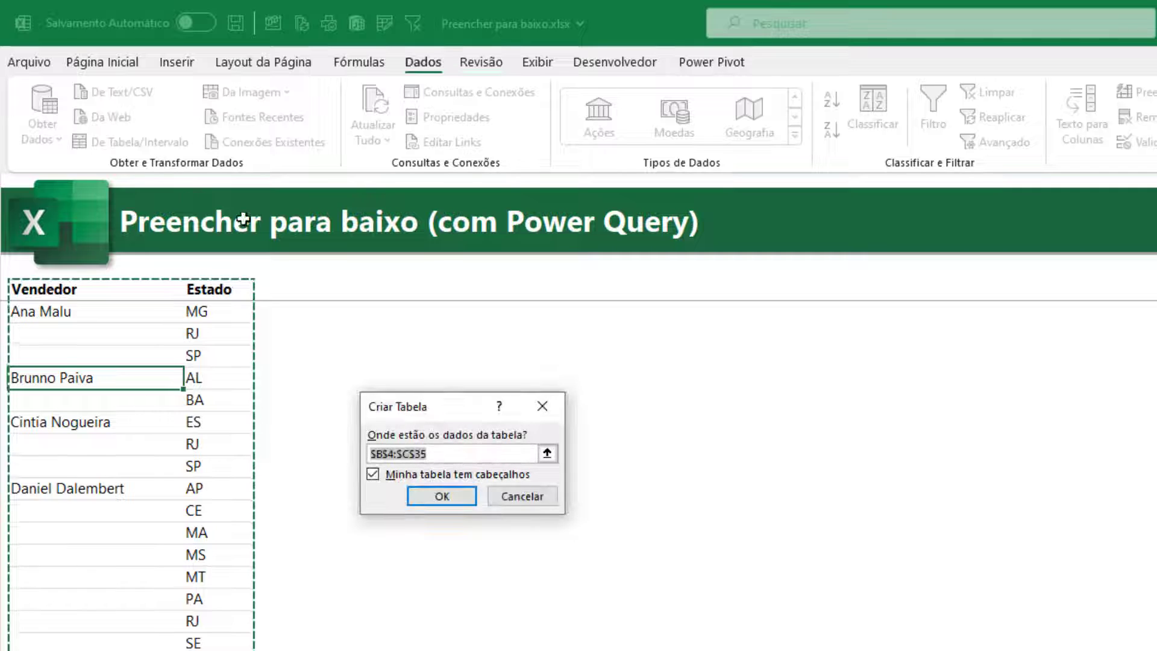
drag(411, 400, 494, 381)
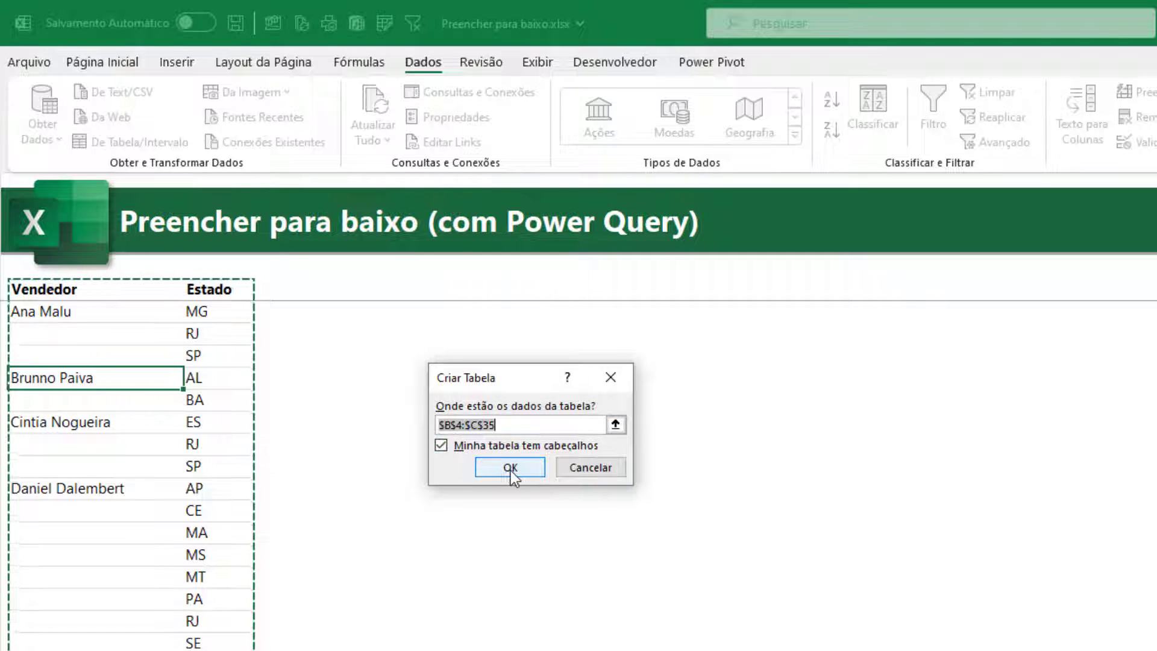
click(510, 468)
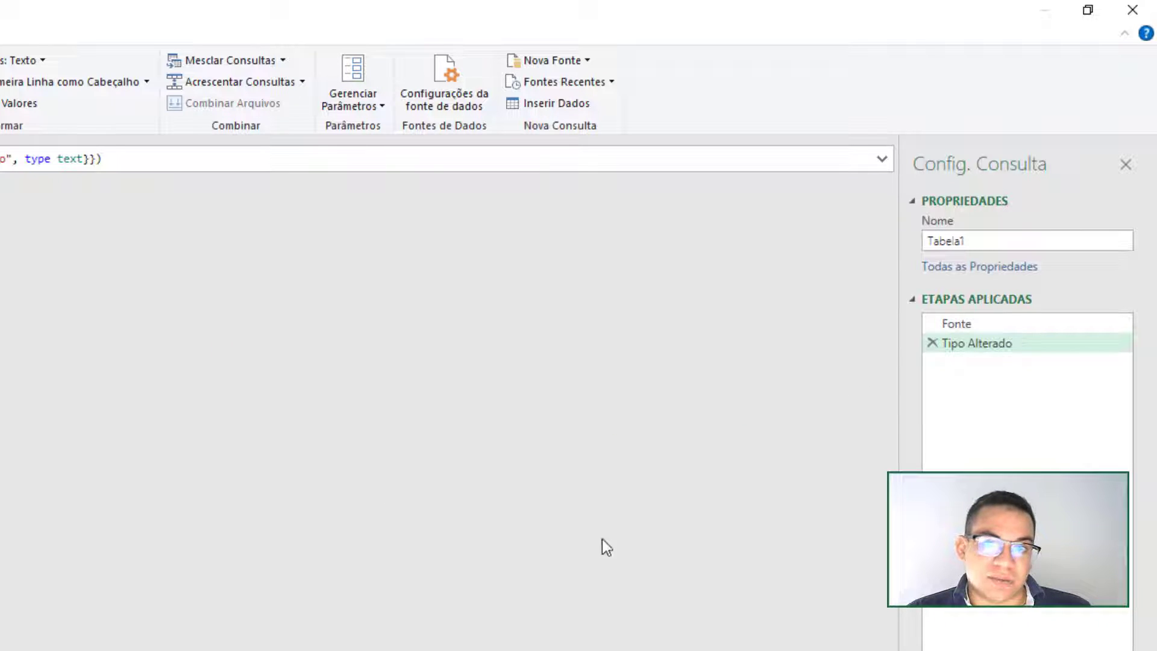
- Delete the Tipo Alterado step from the Tabela1 query and fill the Vendedor column's null values down
click(932, 343)
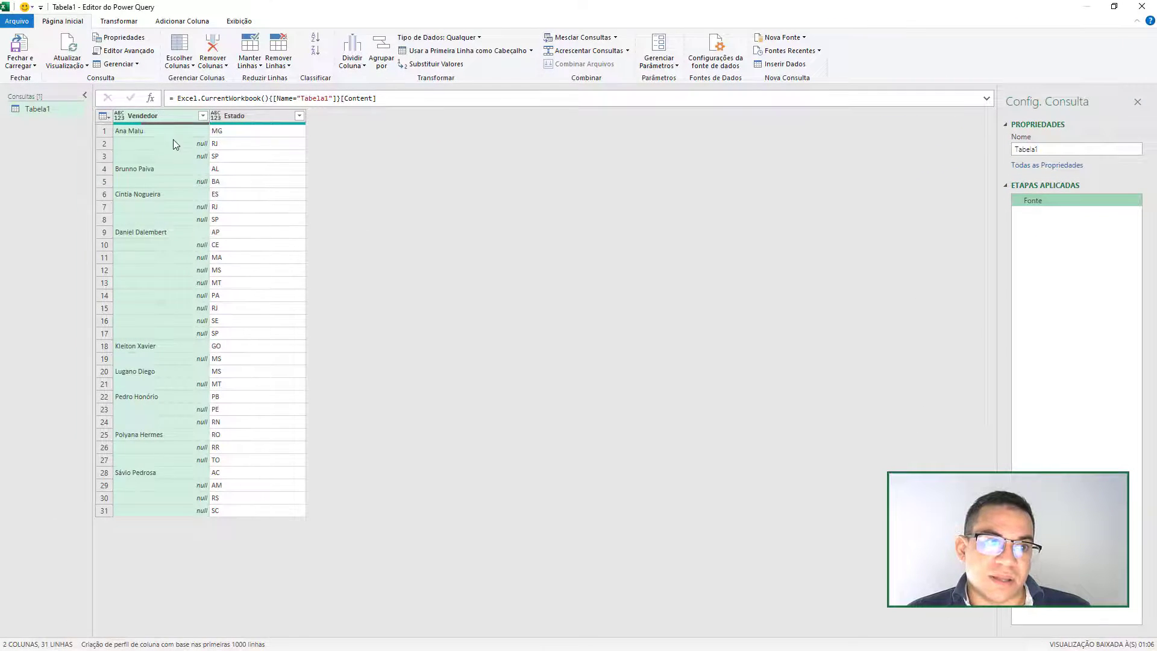
right_click(151, 115)
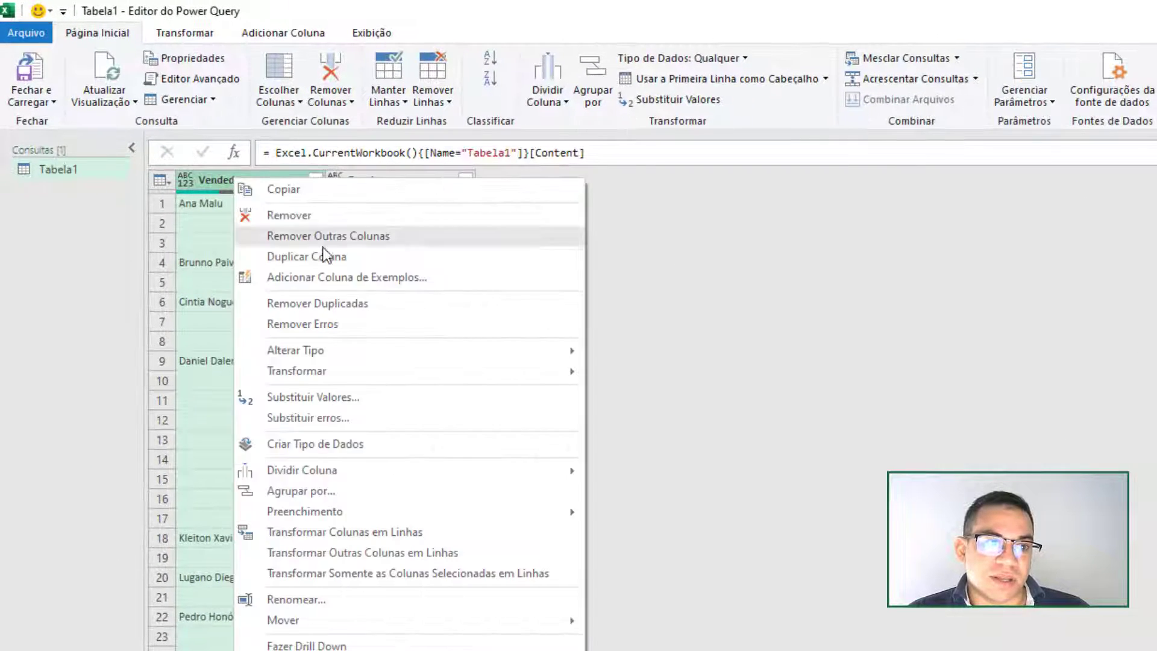
mouse_move(392, 511)
click(646, 511)
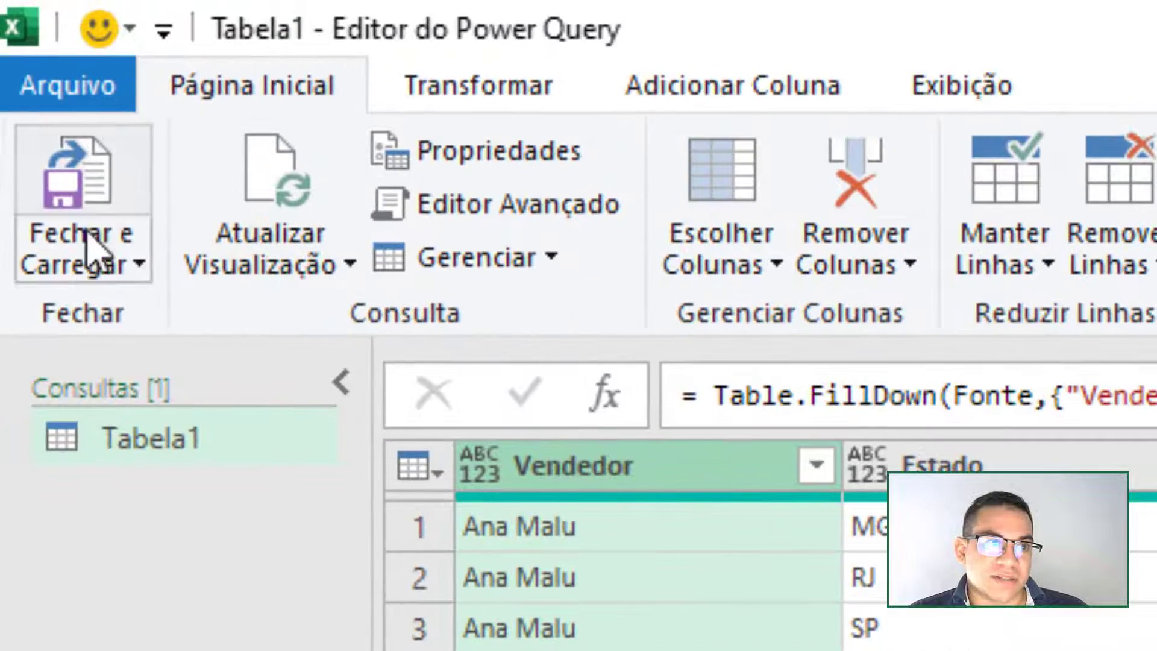
- Load the query as a table onto the existing Caso 04 sheet at E4 and review its filled Vendedor cells
click(90, 250)
click(268, 370)
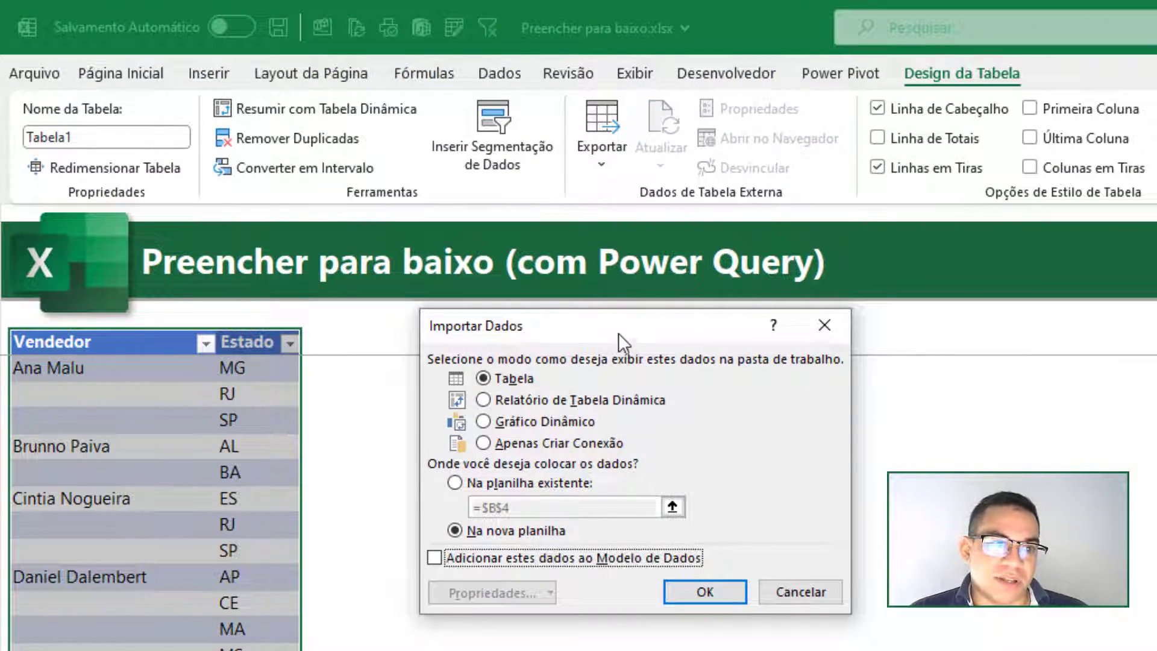
drag(618, 332, 757, 402)
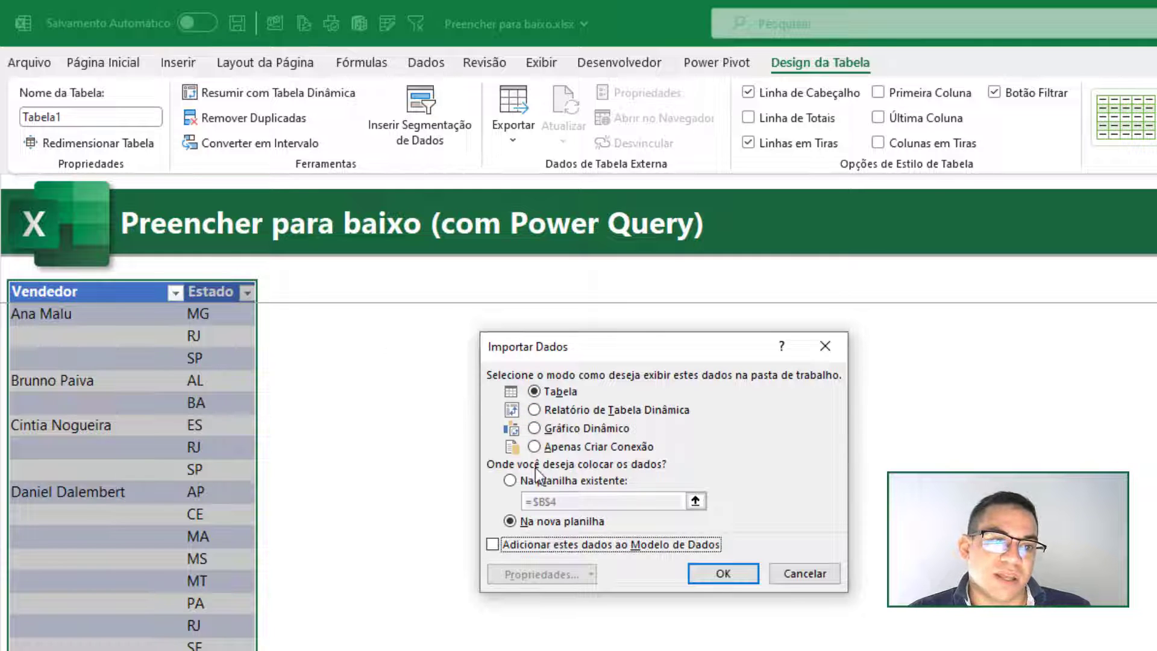
click(561, 480)
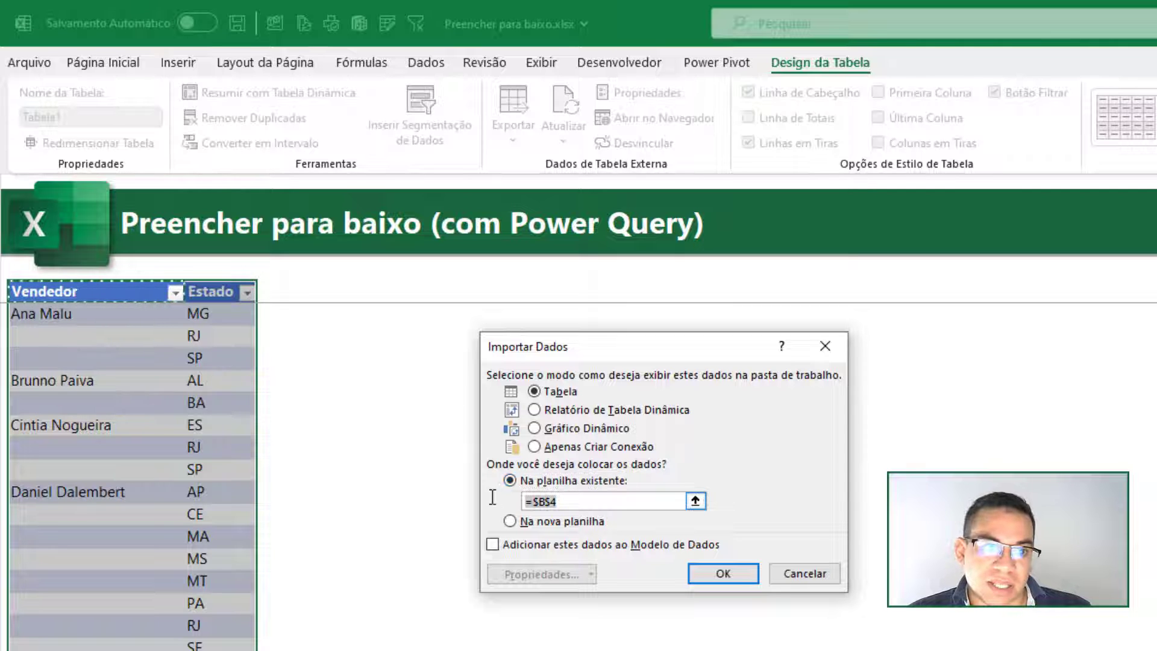
click(344, 293)
click(401, 289)
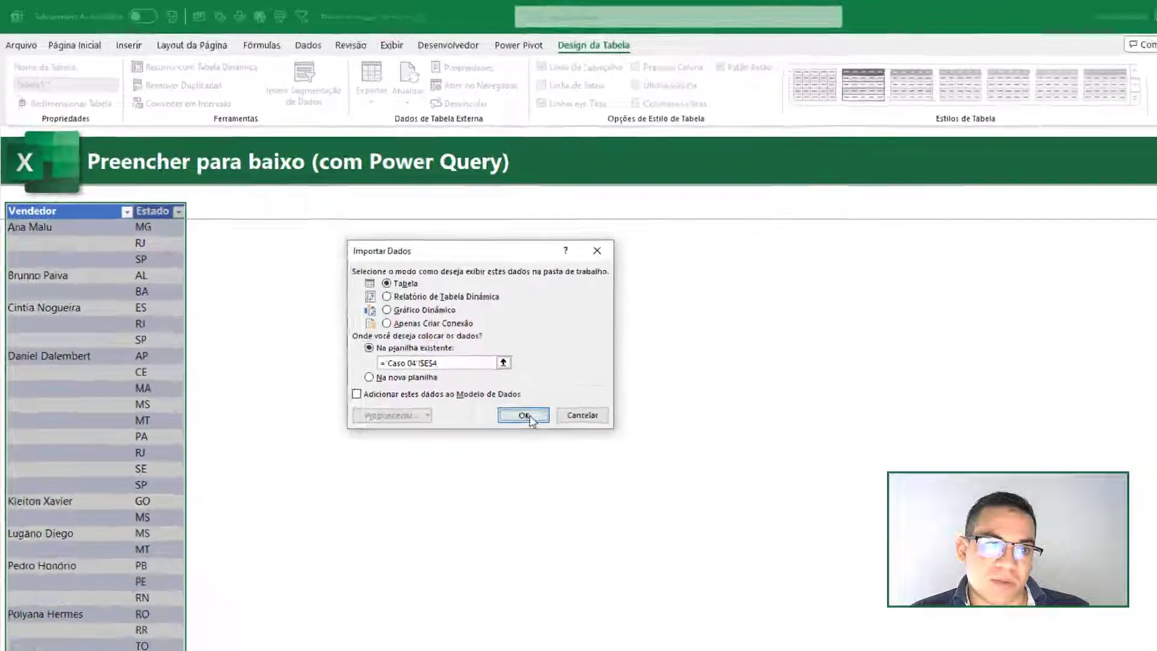
click(525, 416)
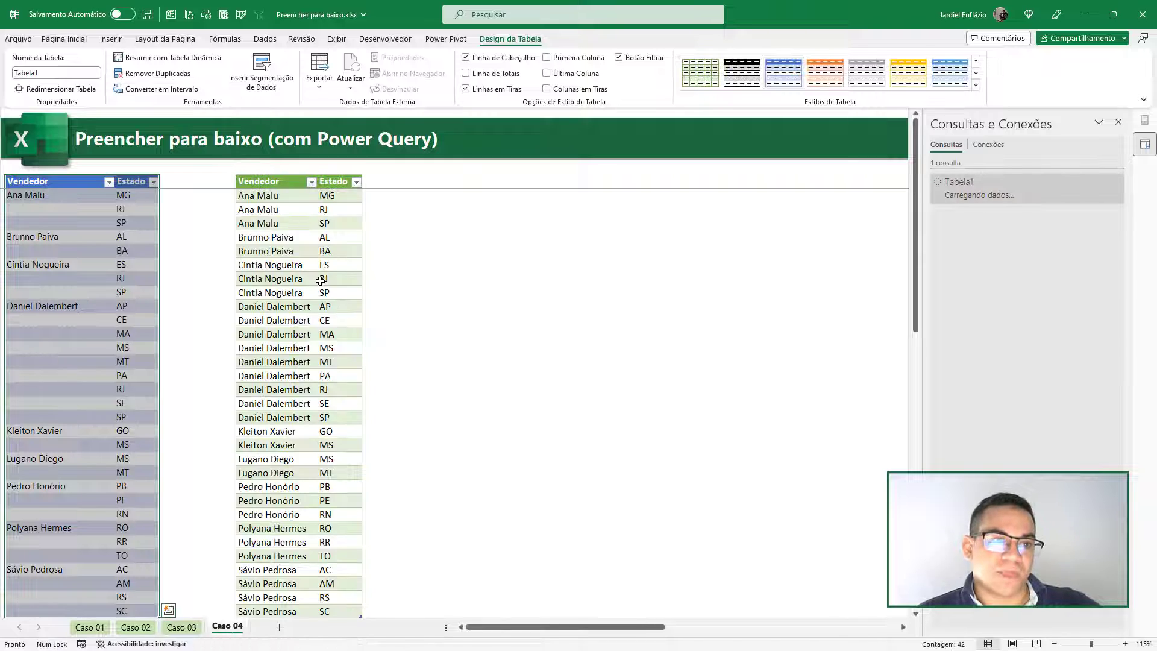
click(305, 221)
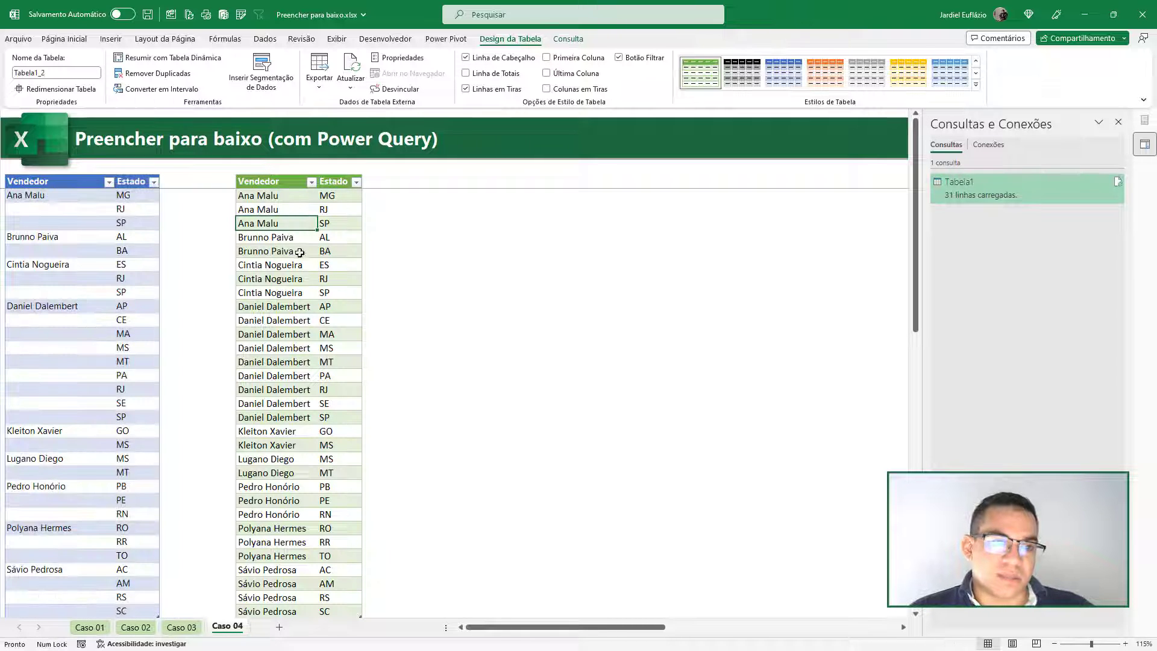
drag(291, 253, 308, 362)
click(312, 402)
click(309, 442)
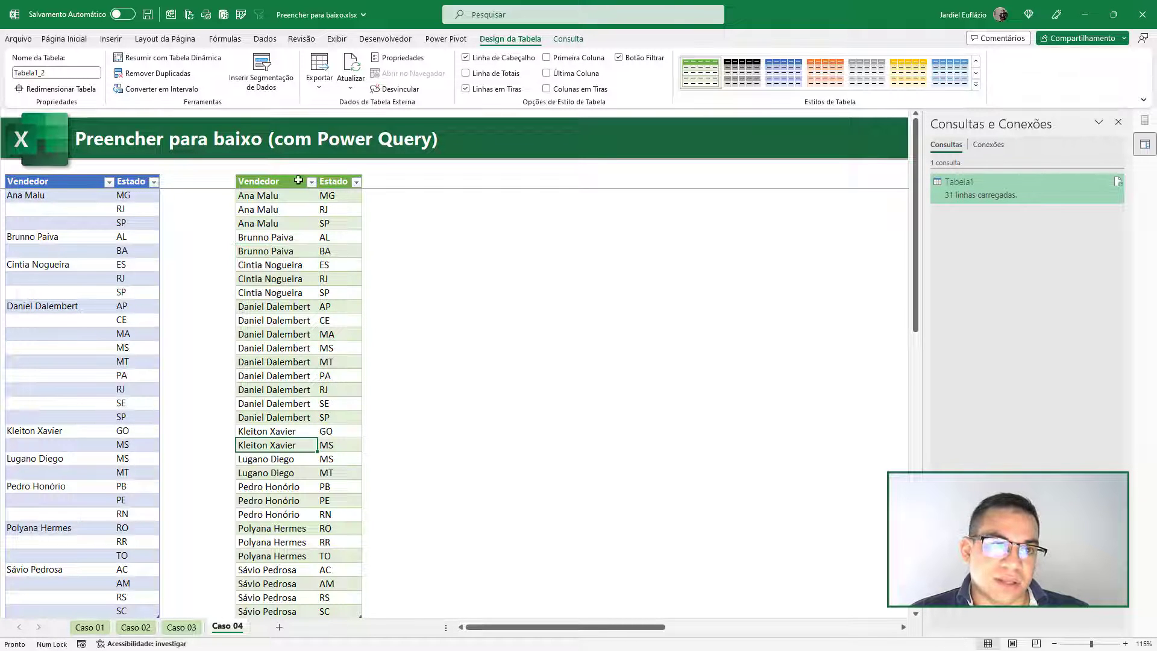
- Narrow column D and widen columns E and F, showing the row and column headings only while resizing
click(337, 38)
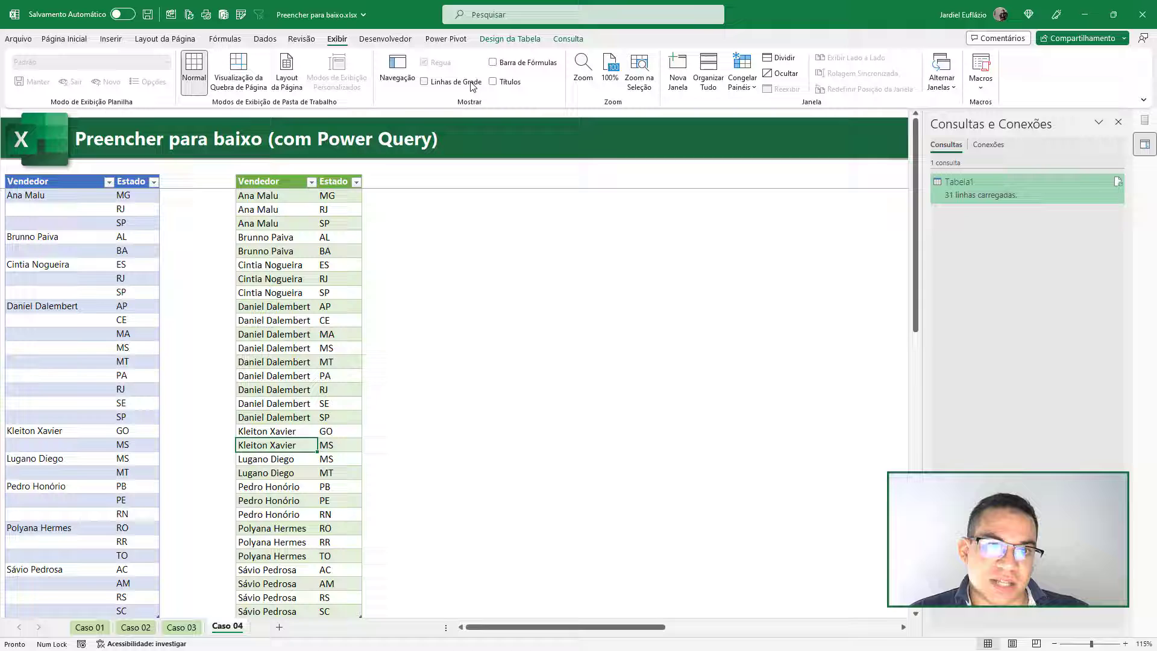
click(510, 83)
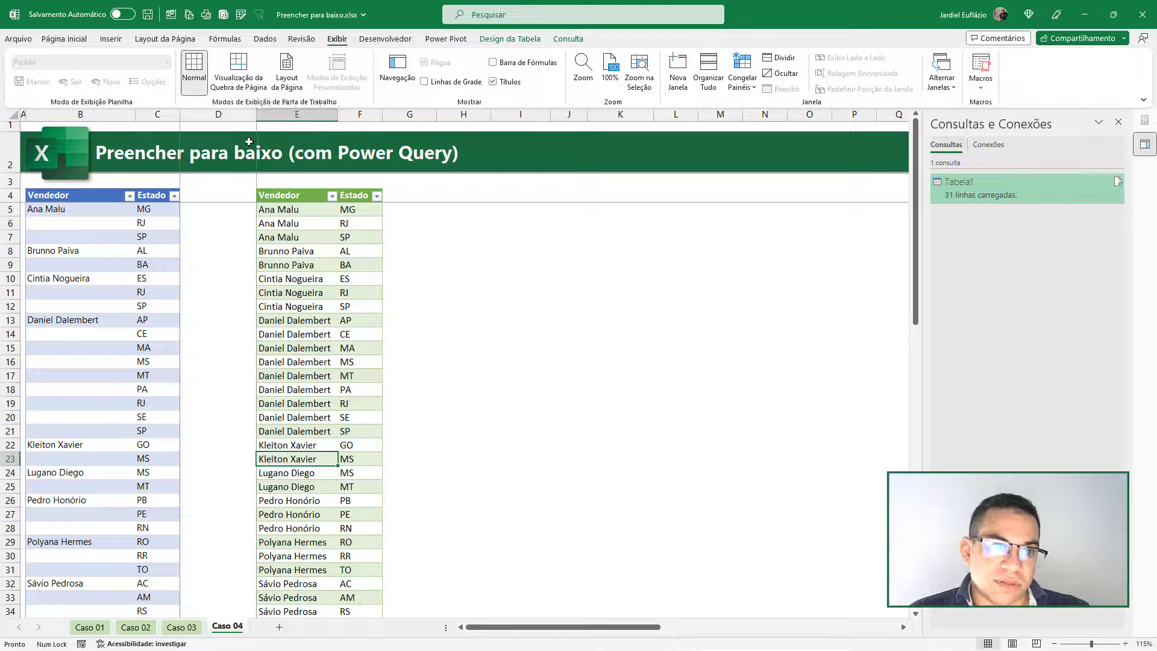
drag(256, 114, 209, 114)
drag(336, 114, 378, 114)
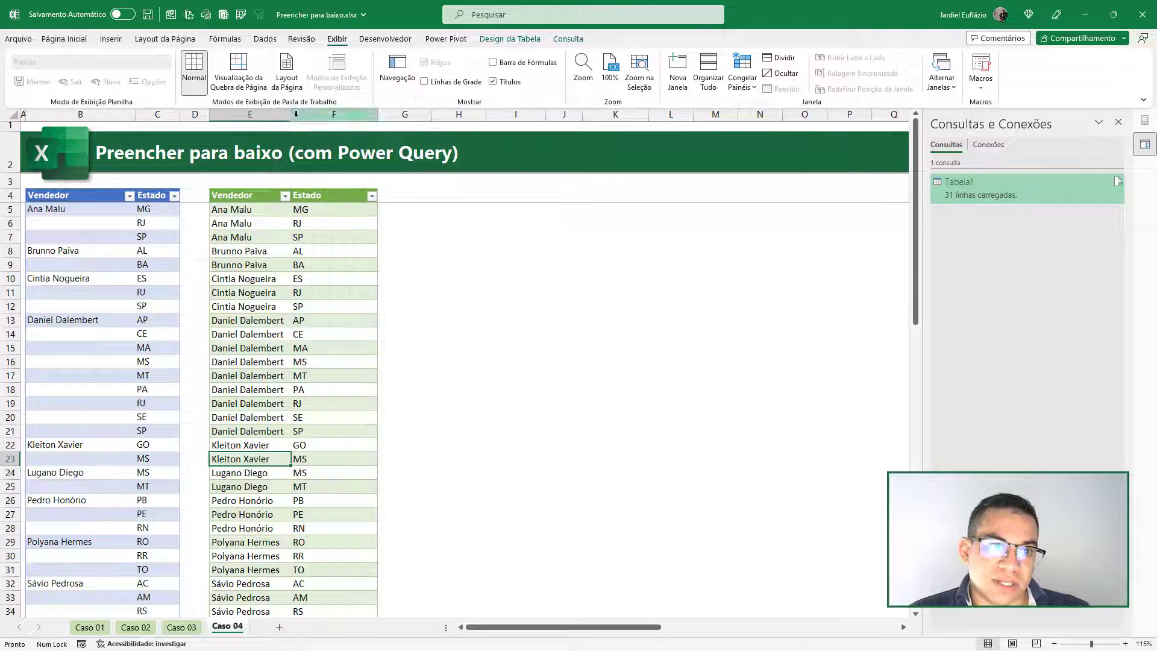
drag(296, 114, 300, 114)
click(335, 264)
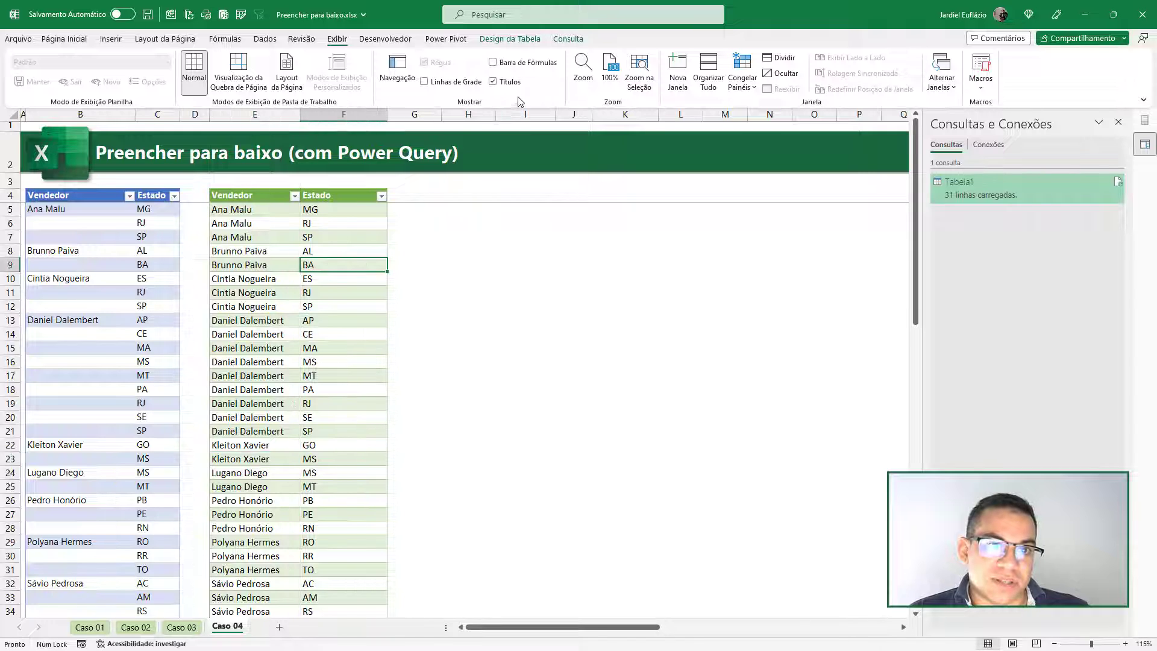
click(510, 82)
- Add a row with Estado SE and a blank Vendedor below the original table, and refresh the query's output table
click(103, 305)
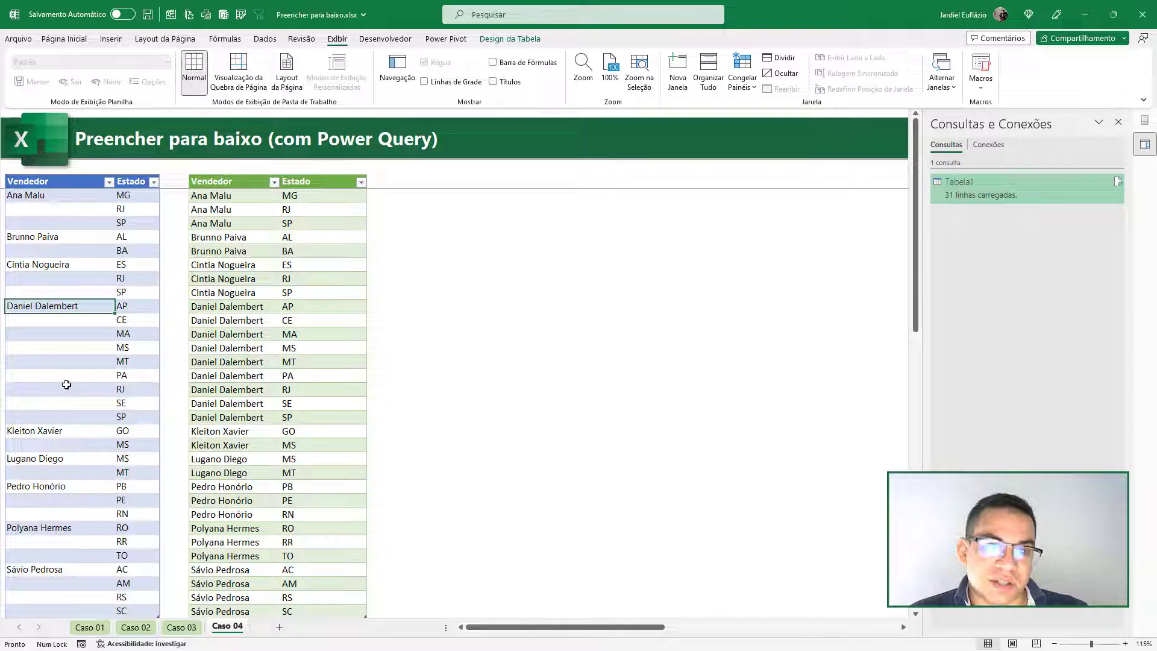
scroll(311, 326, down, 4)
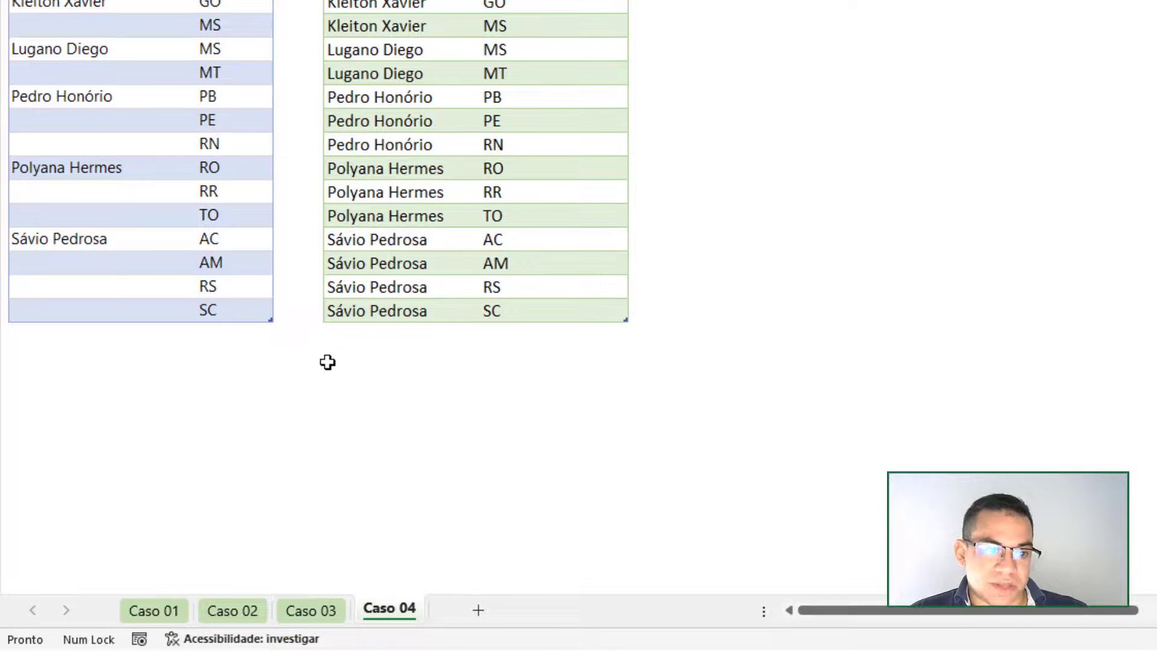
click(217, 332)
drag(93, 237, 192, 278)
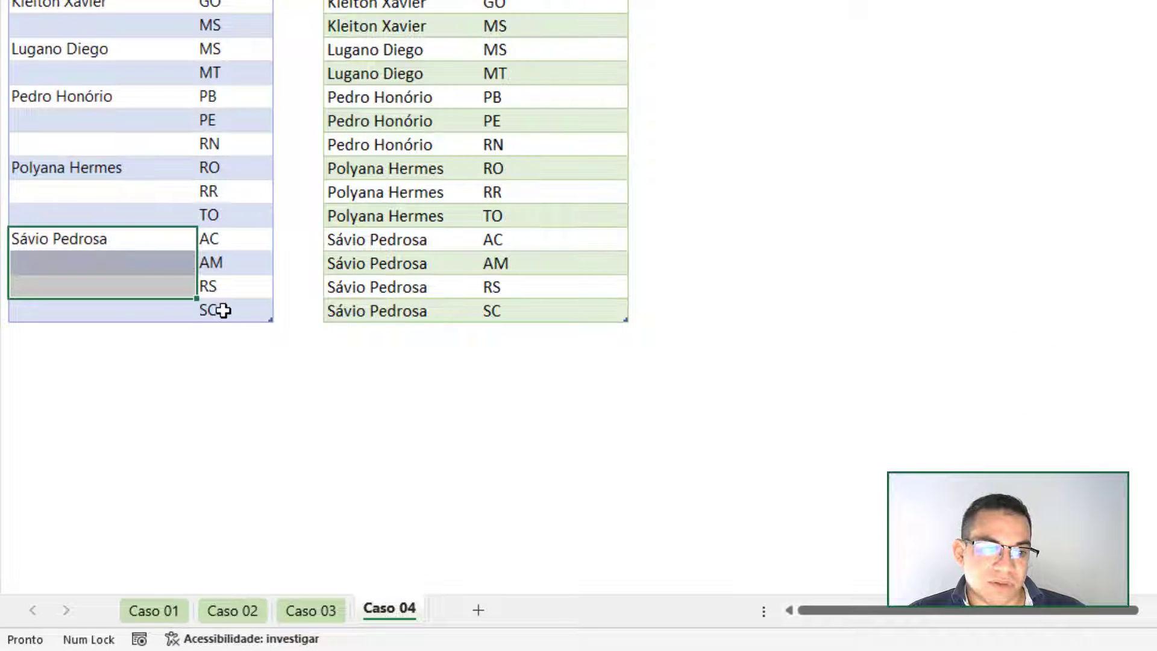
click(229, 331)
key(Caps_Lock)
text(S)
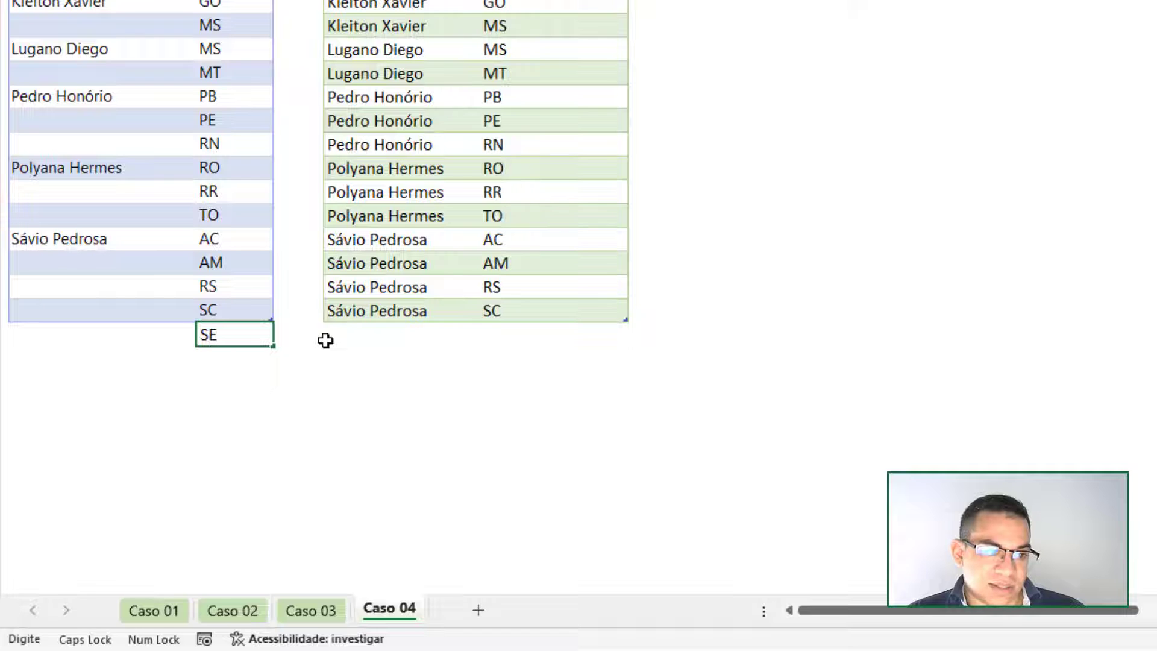
text(E)
click(346, 387)
right_click(439, 31)
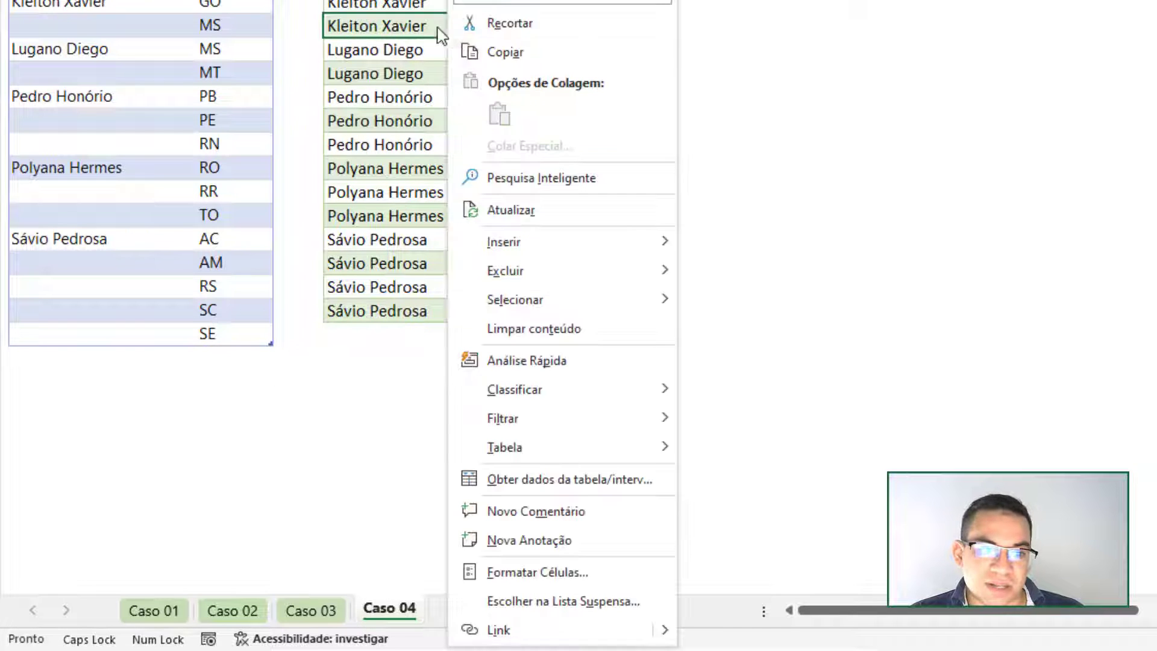
click(519, 212)
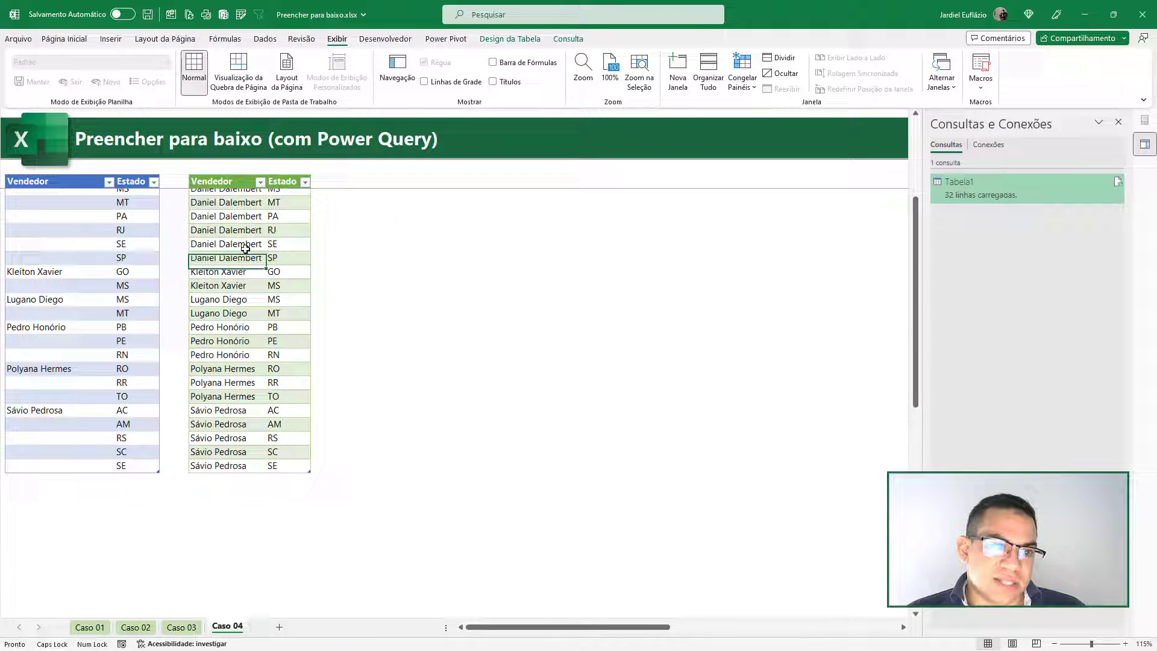
- Examine the refresh options in the Tabela1 query's properties and leave them without making changes
right_click(249, 248)
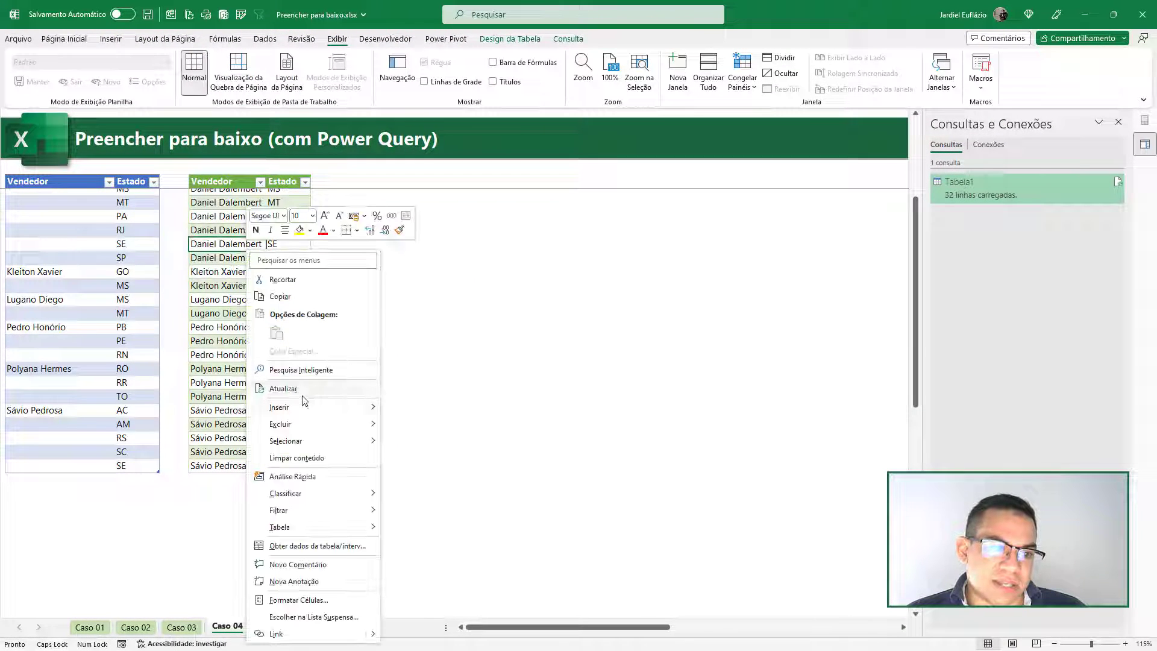
mouse_move(314, 526)
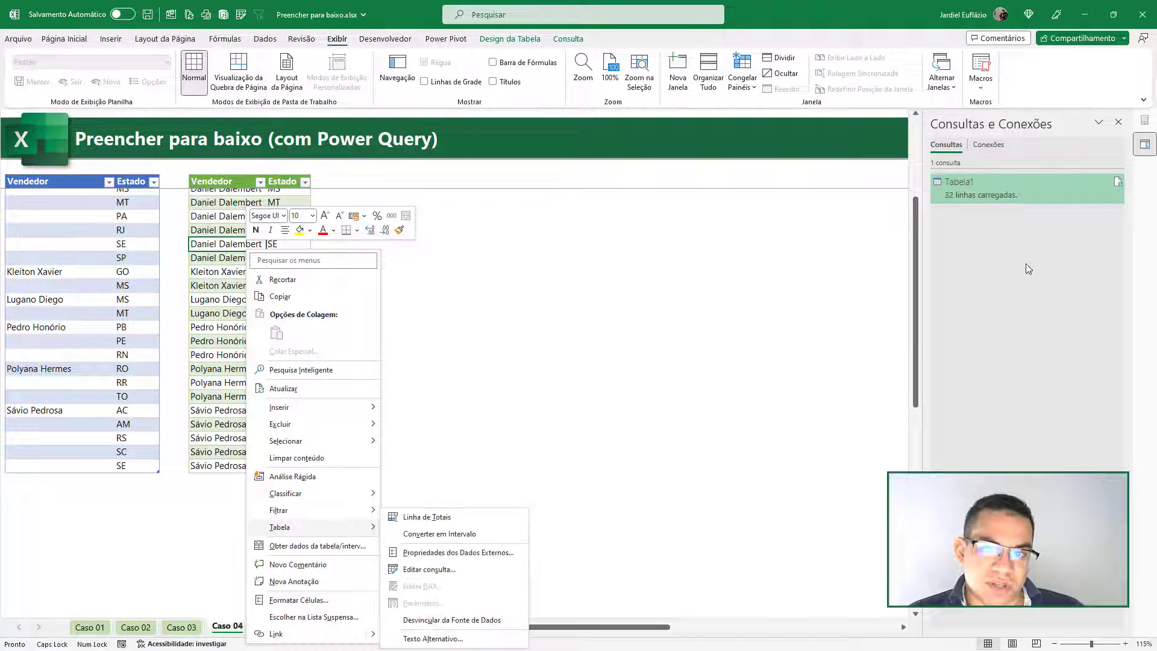
click(978, 202)
right_click(972, 189)
click(1025, 434)
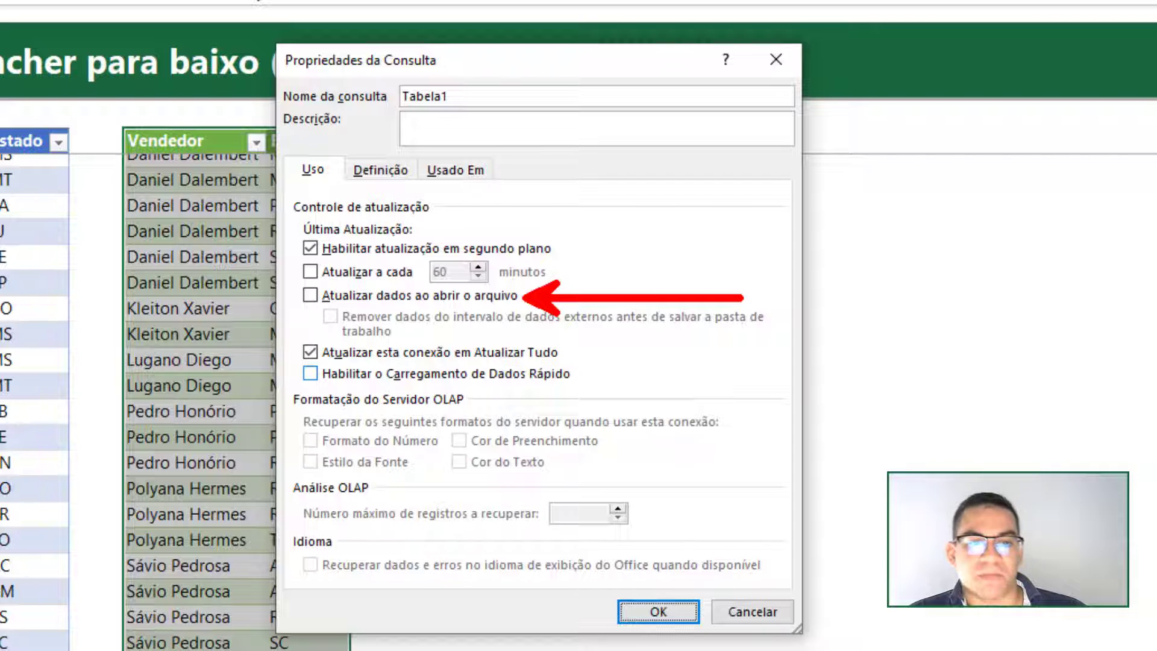
click(752, 612)
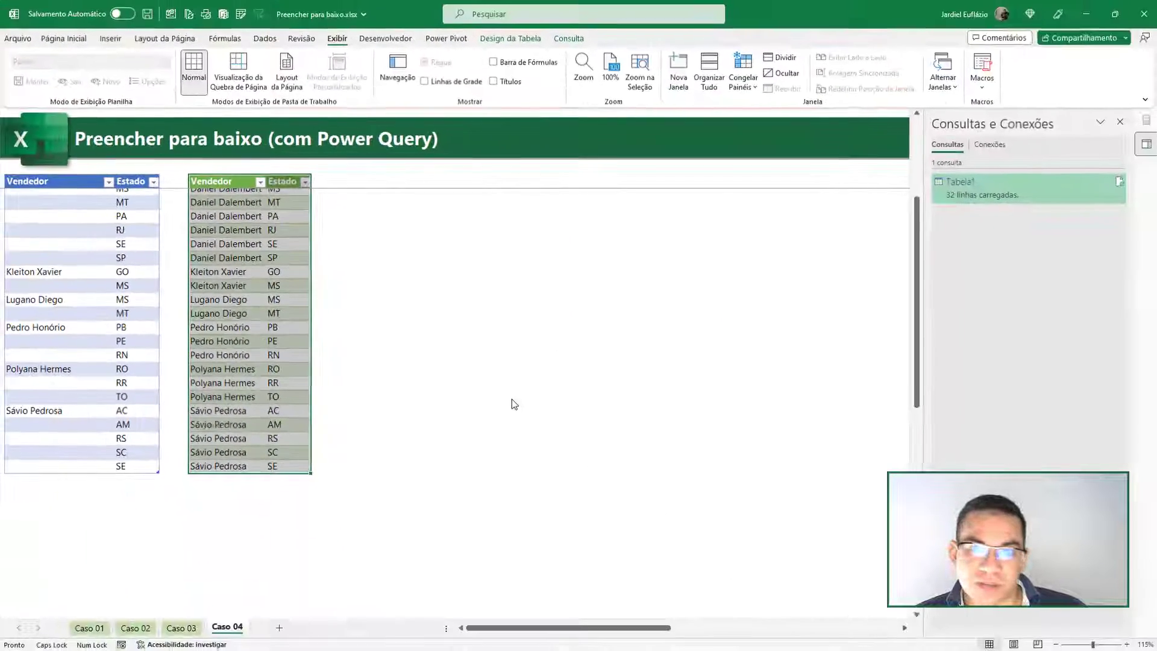